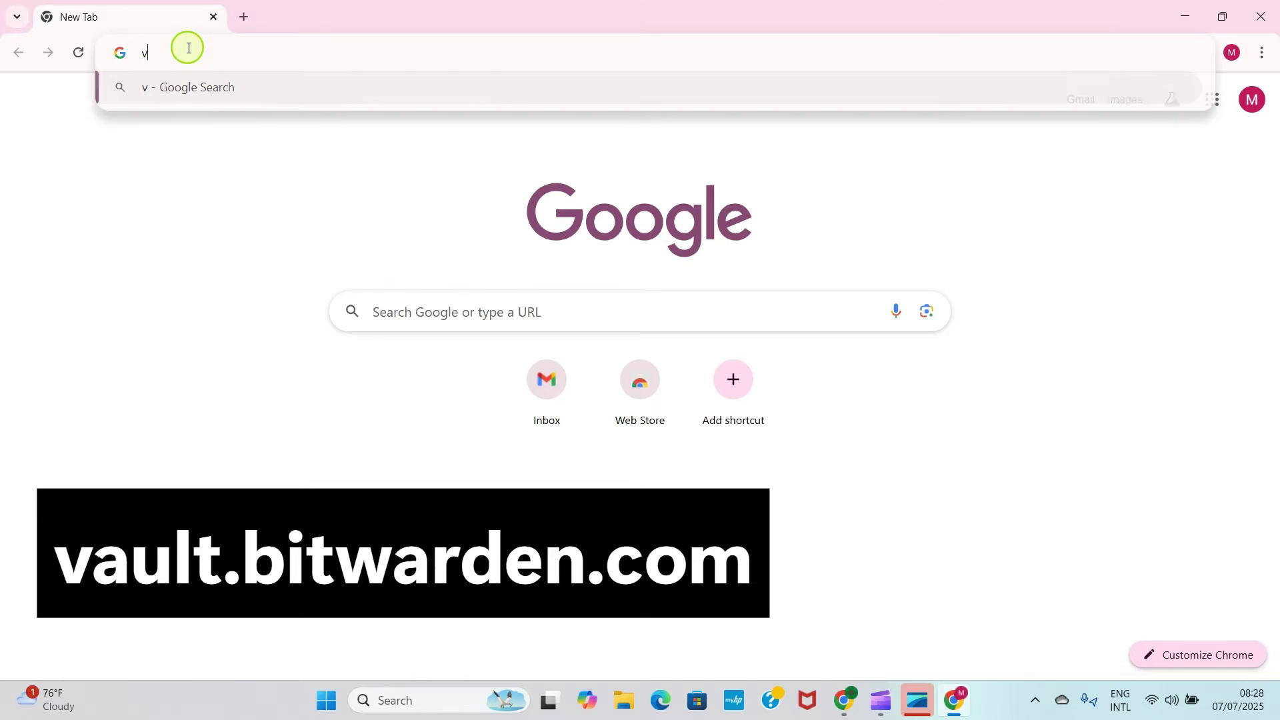
- Load the Bitwarden web vault login page at vault.bitwarden.com in Chrome
type("ault.bitwarden.com")
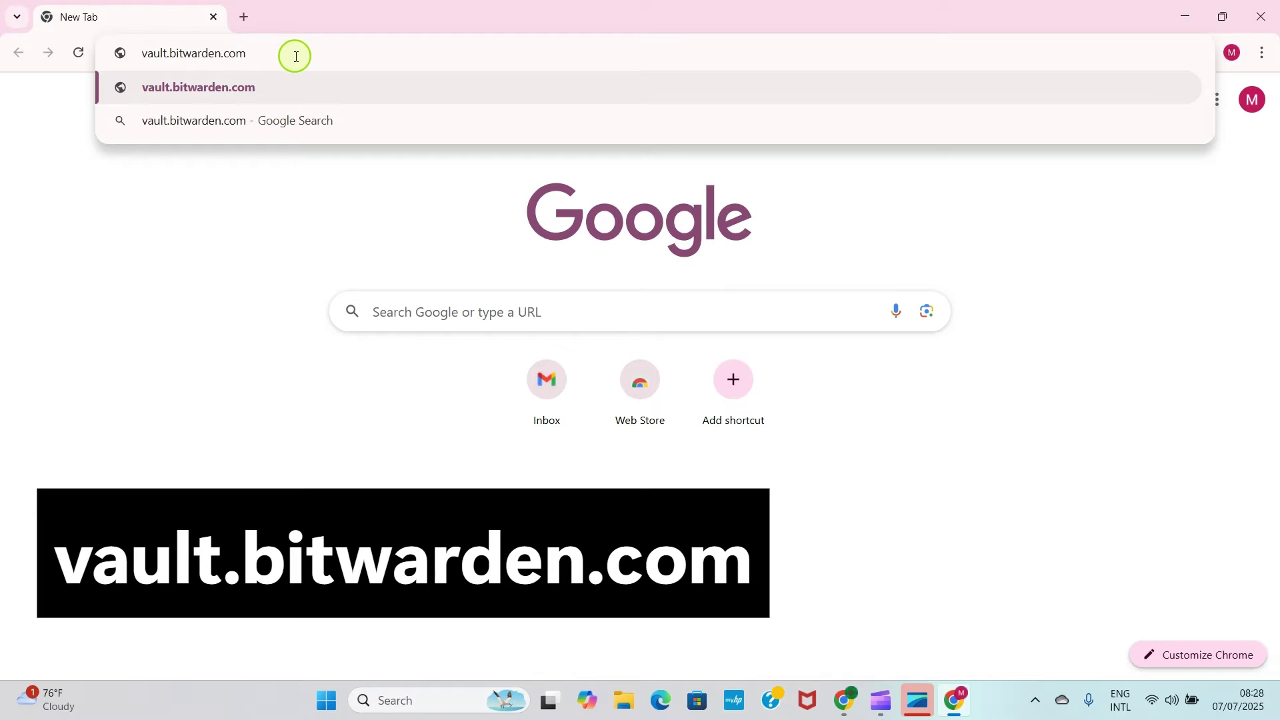
key("Return")
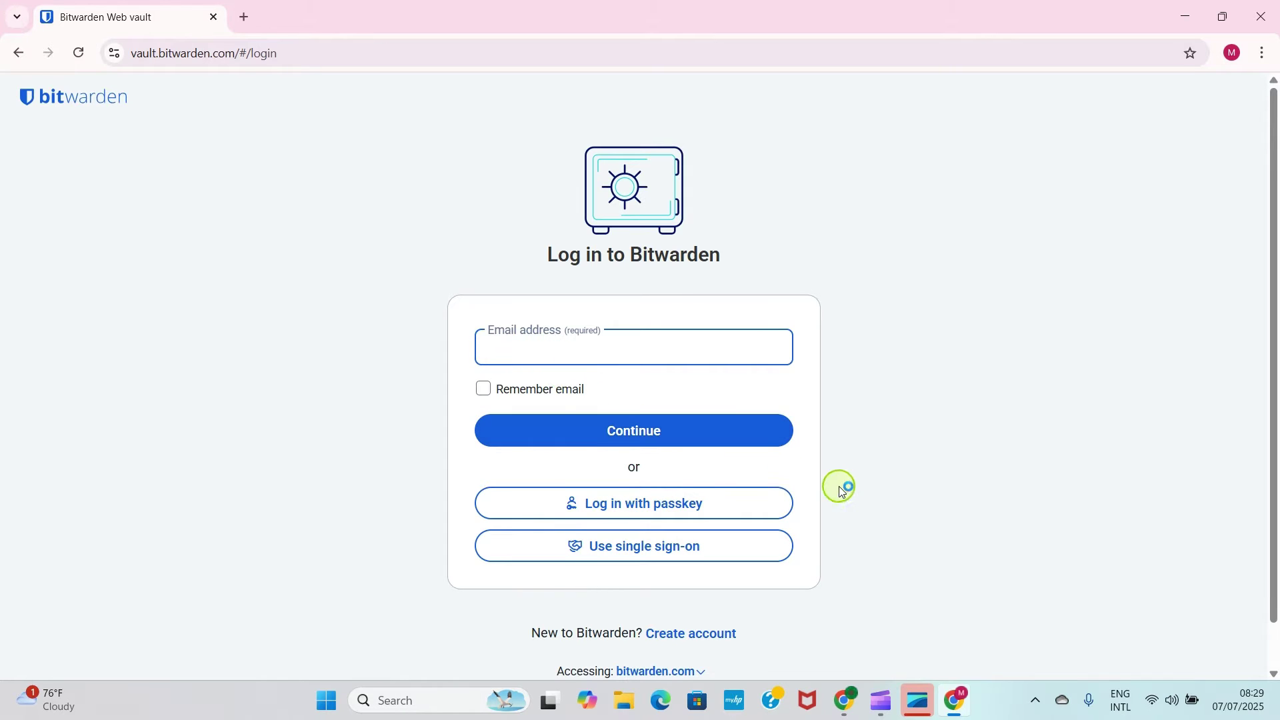
- Start a new Bitwarden account and submit its e-mail address and name
scroll(842, 492, "down", 1)
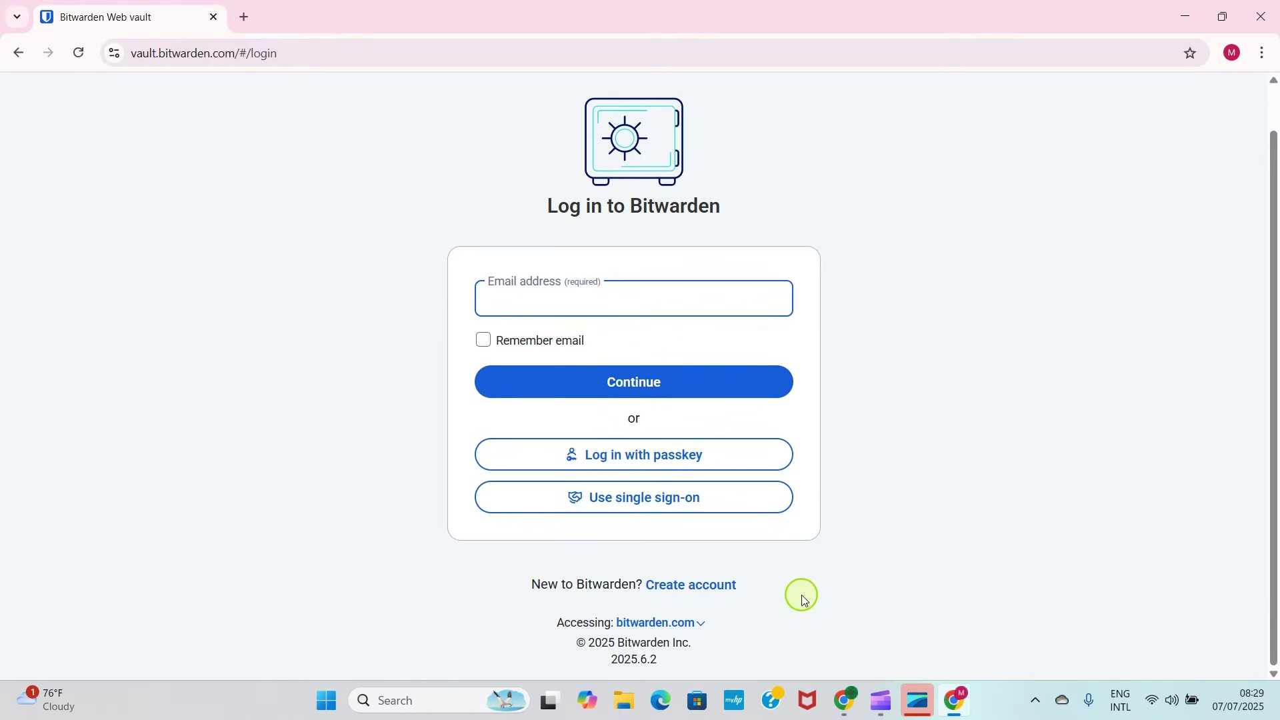
left_click(690, 587)
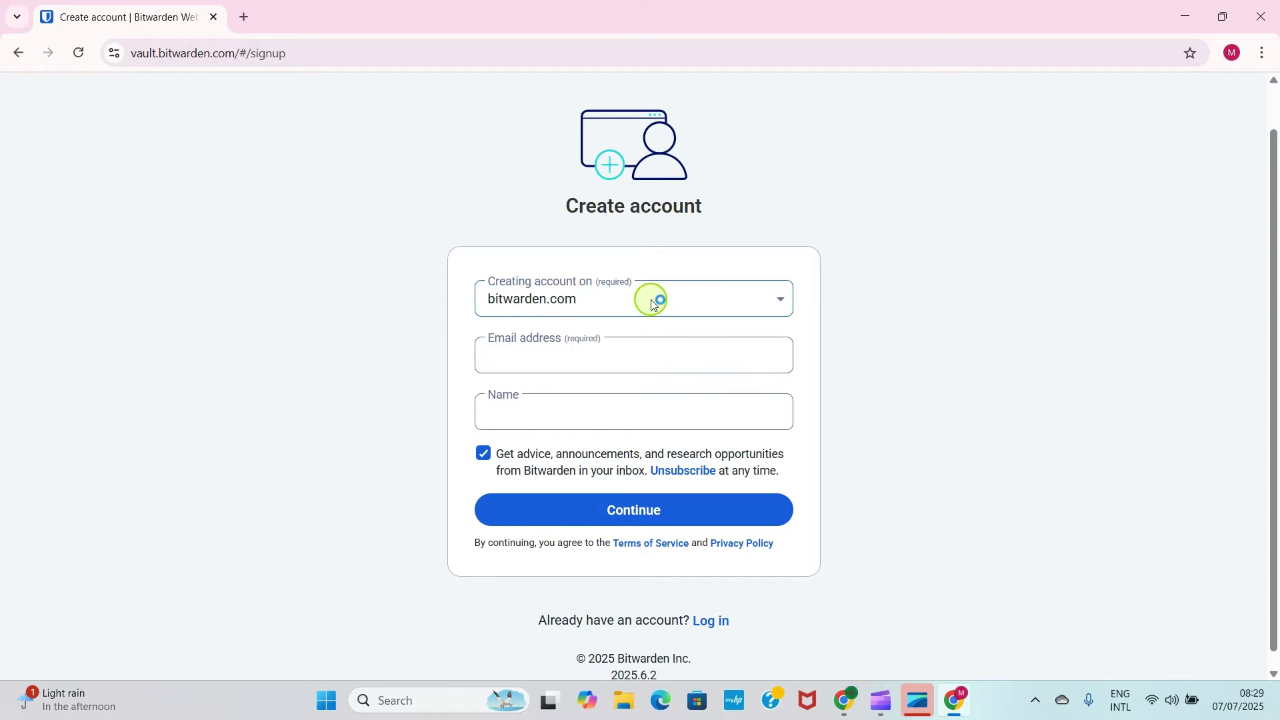
left_click(539, 360)
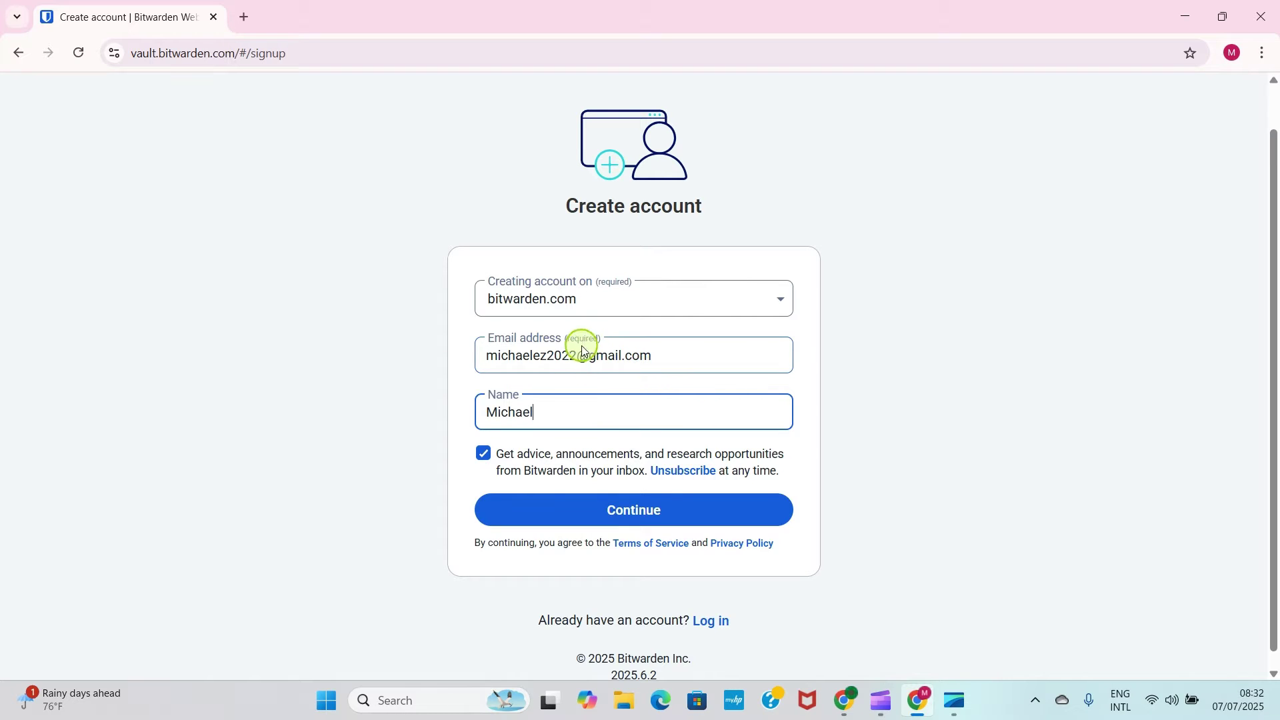
left_click(664, 522)
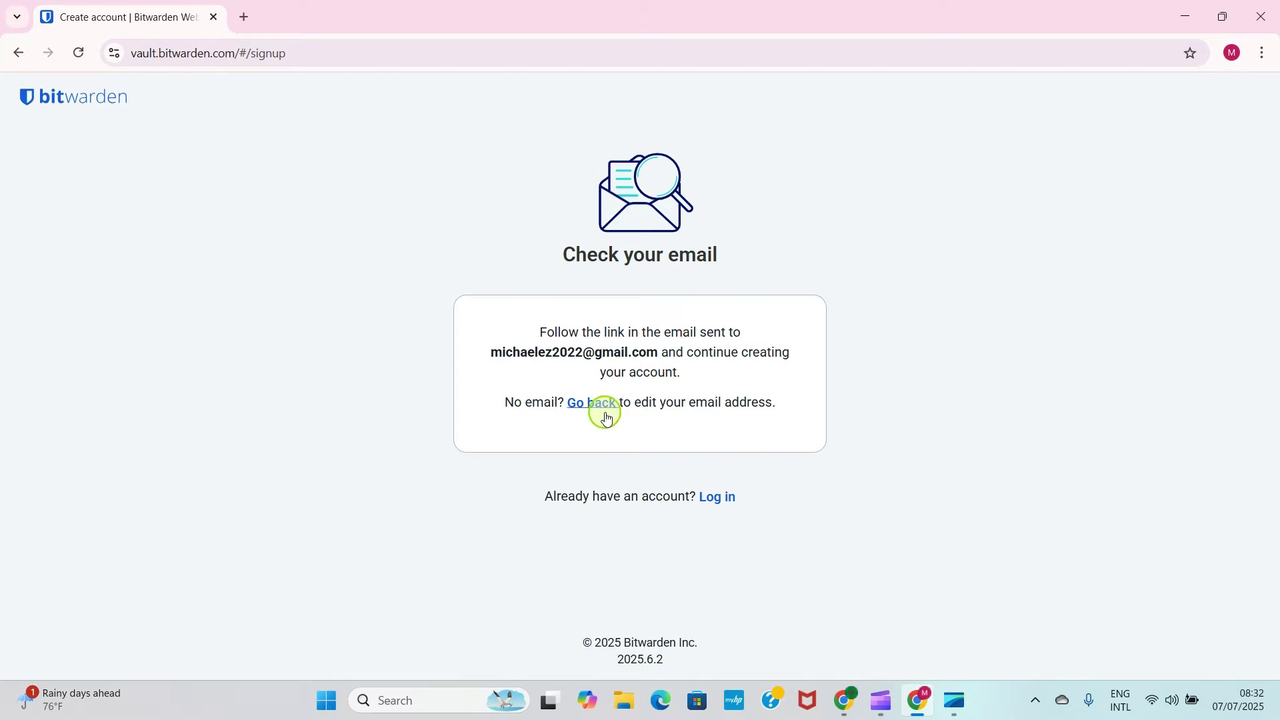
- Verify the new account with the link in Bitwarden's e-mail in the Gmail inbox
left_click(244, 17)
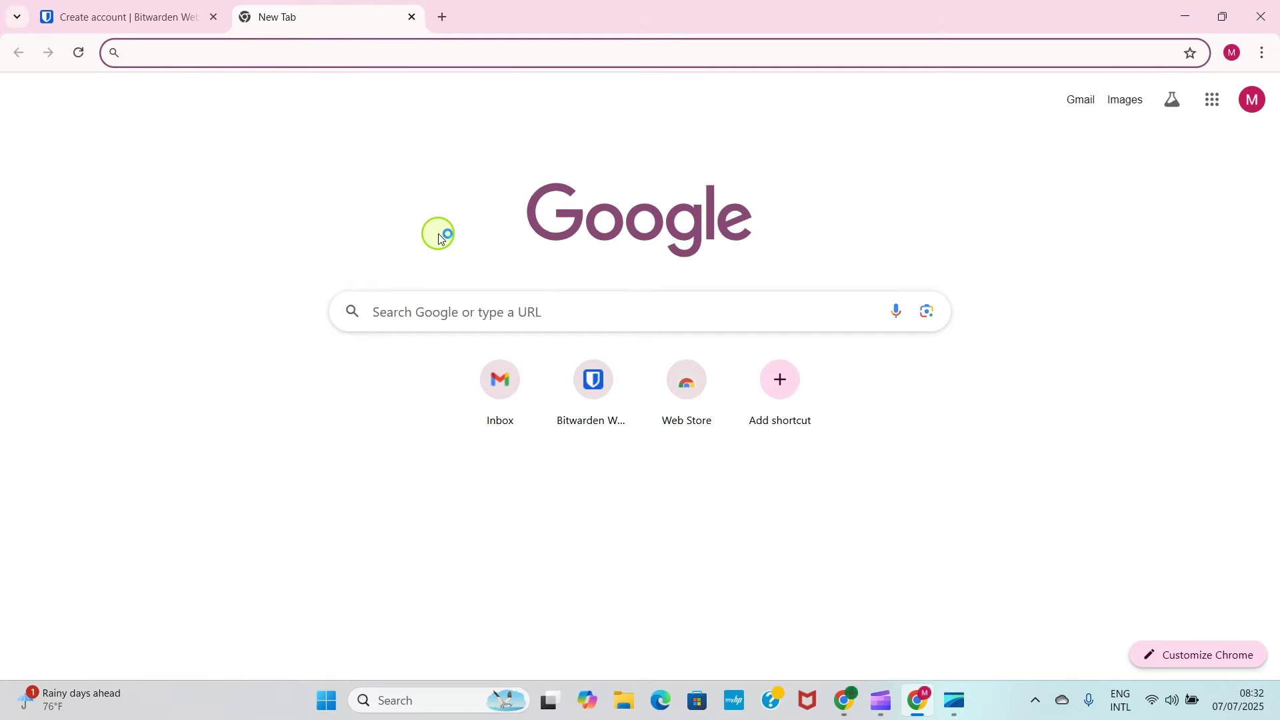
left_click(497, 394)
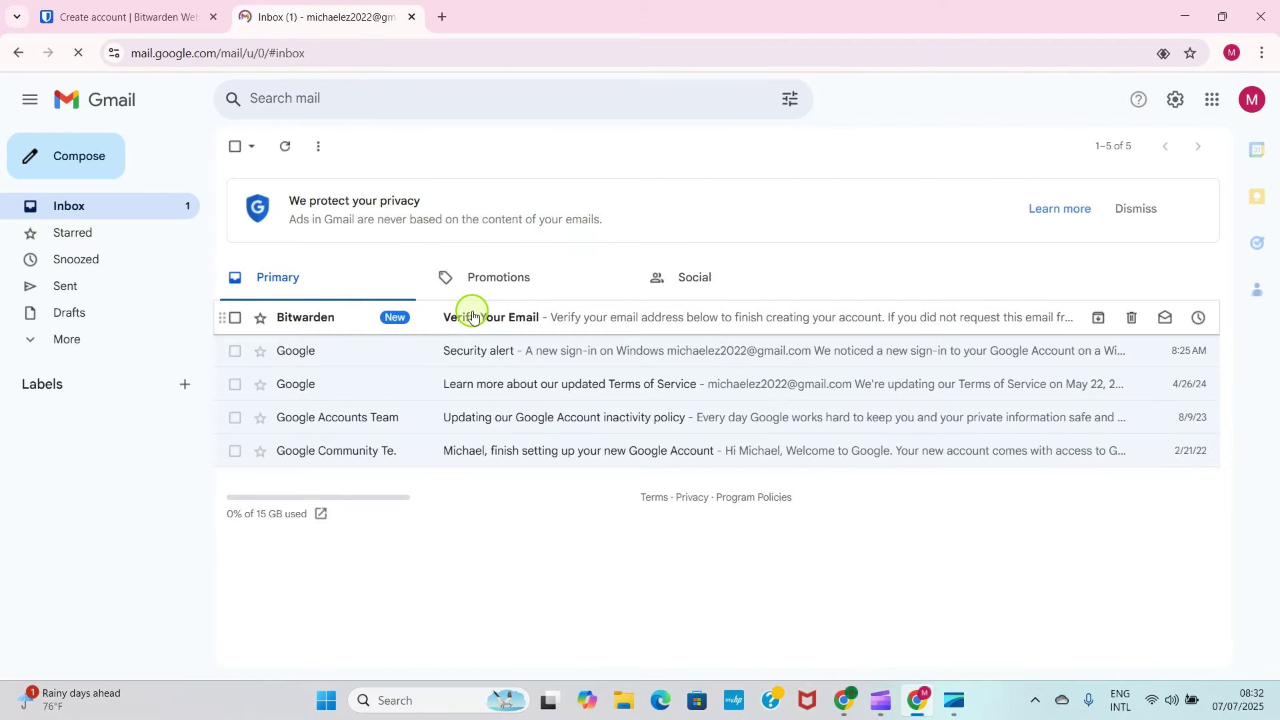
left_click(472, 317)
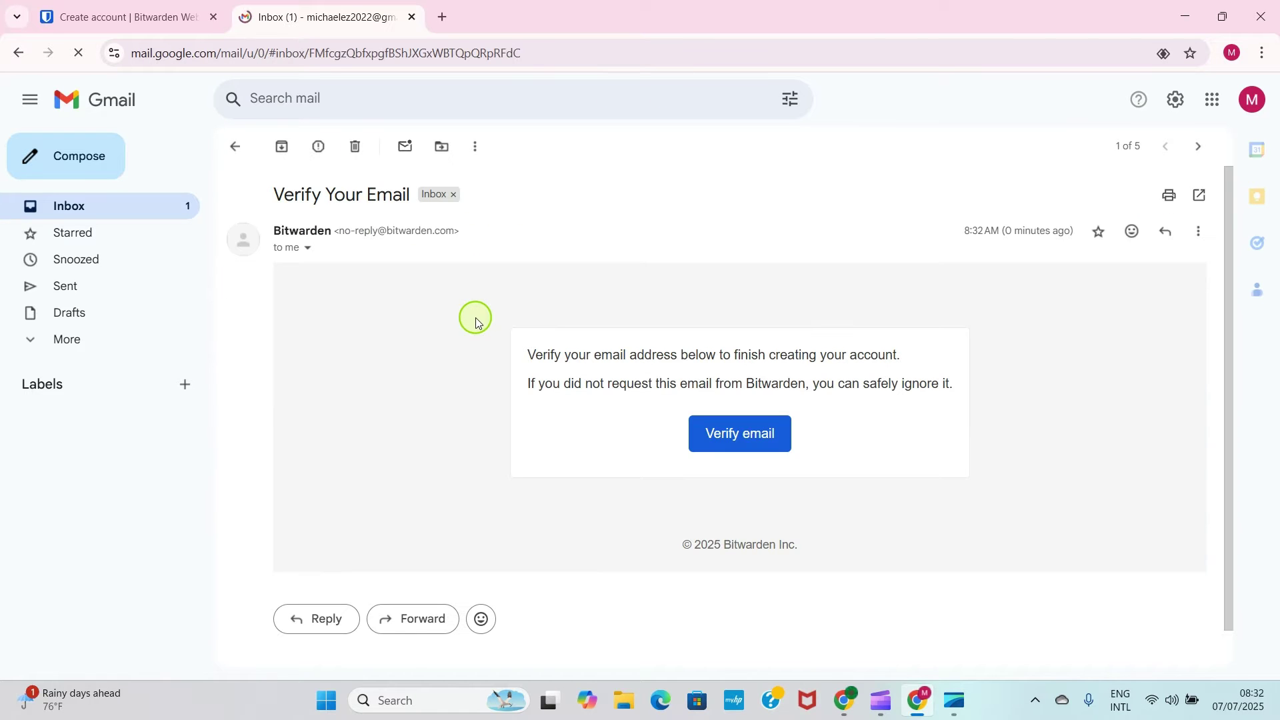
left_click(752, 440)
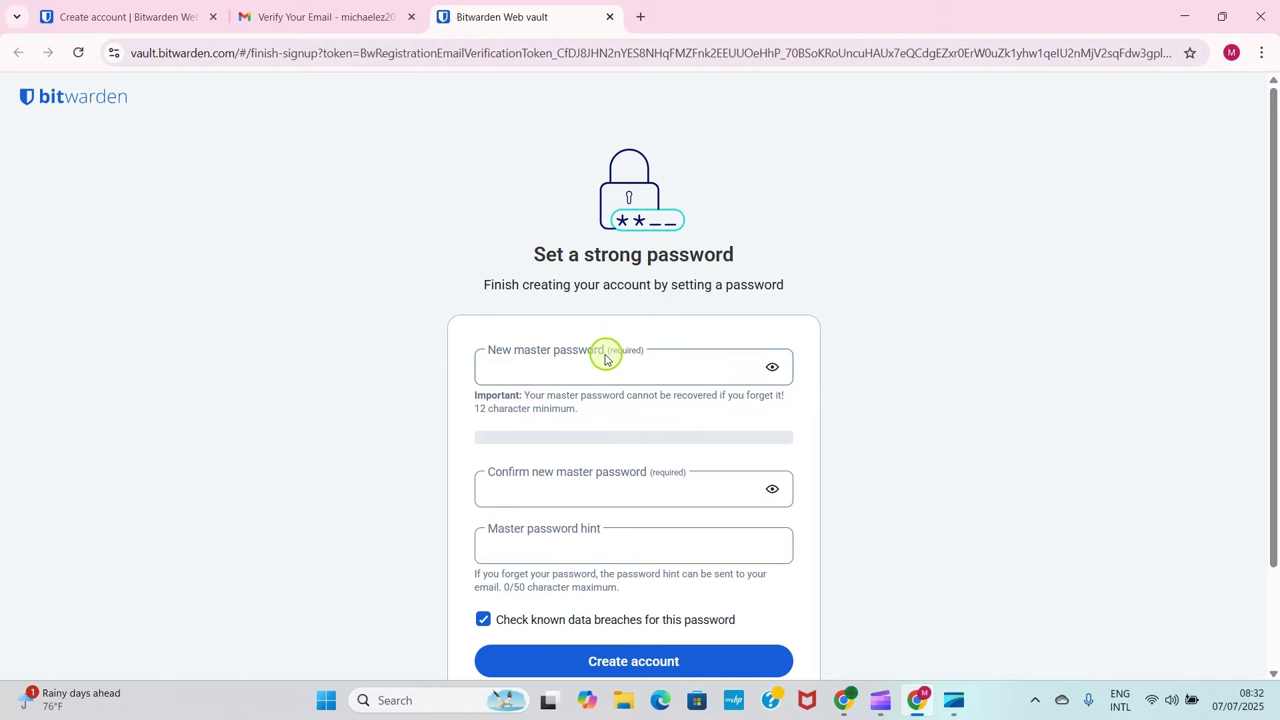
- Create the account with a generated strong master password and the hint 'Blueupdate'
scroll(666, 354, "down", 1)
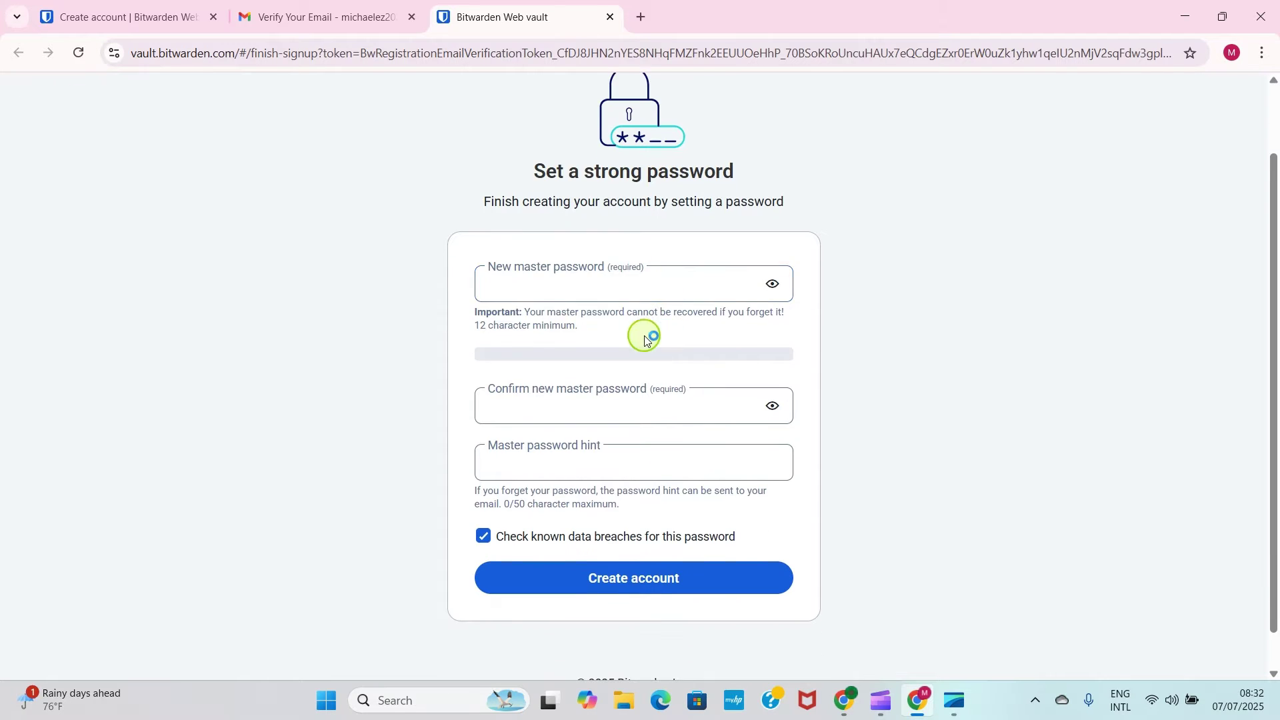
left_click(514, 288)
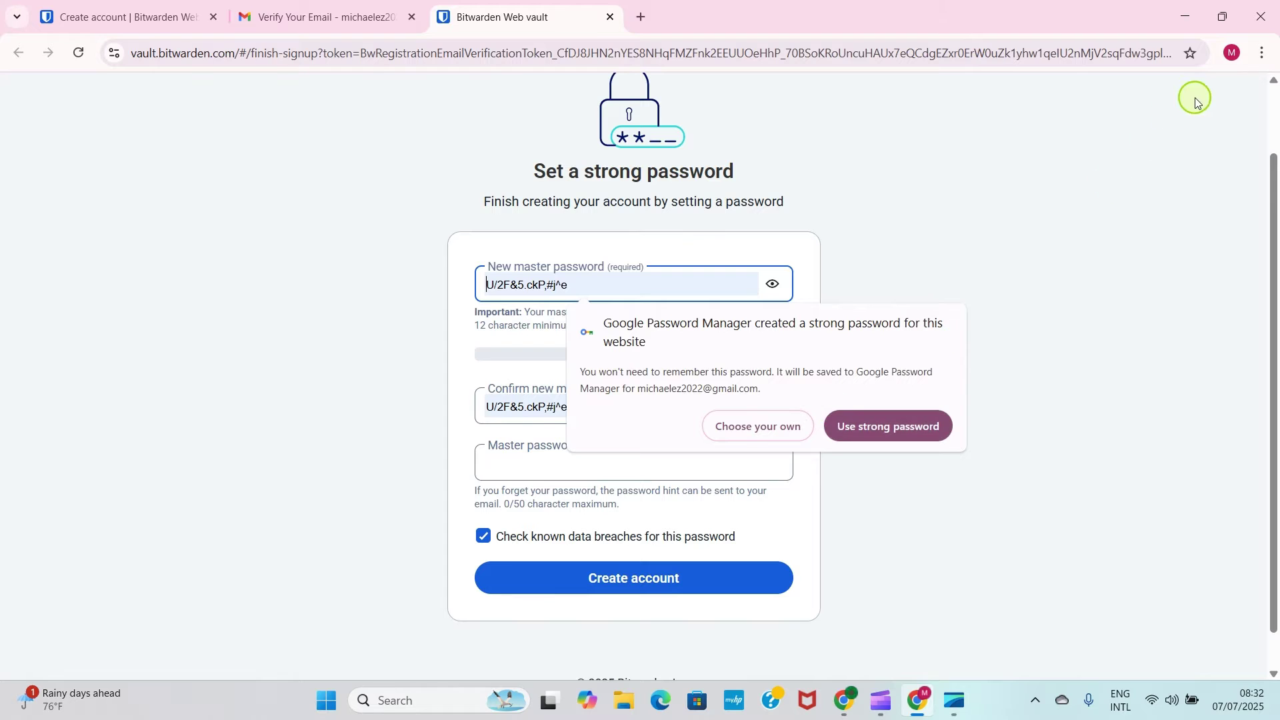
left_click(885, 426)
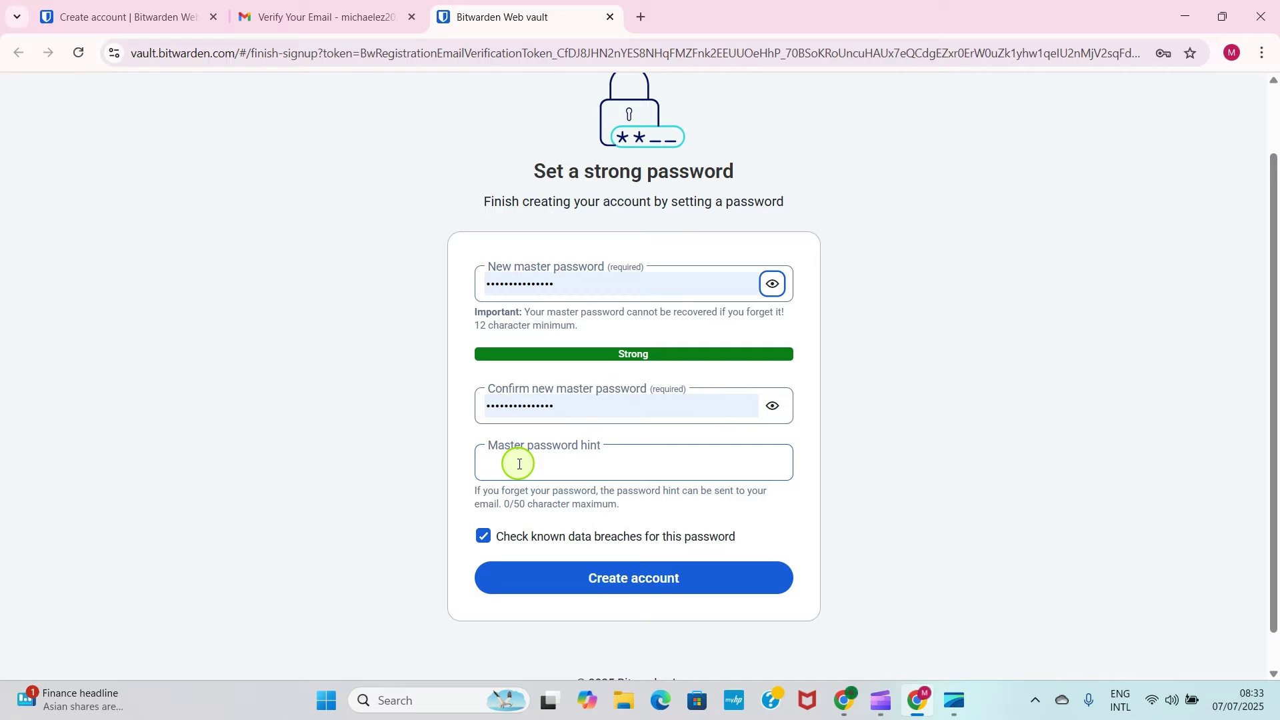
left_click(519, 465)
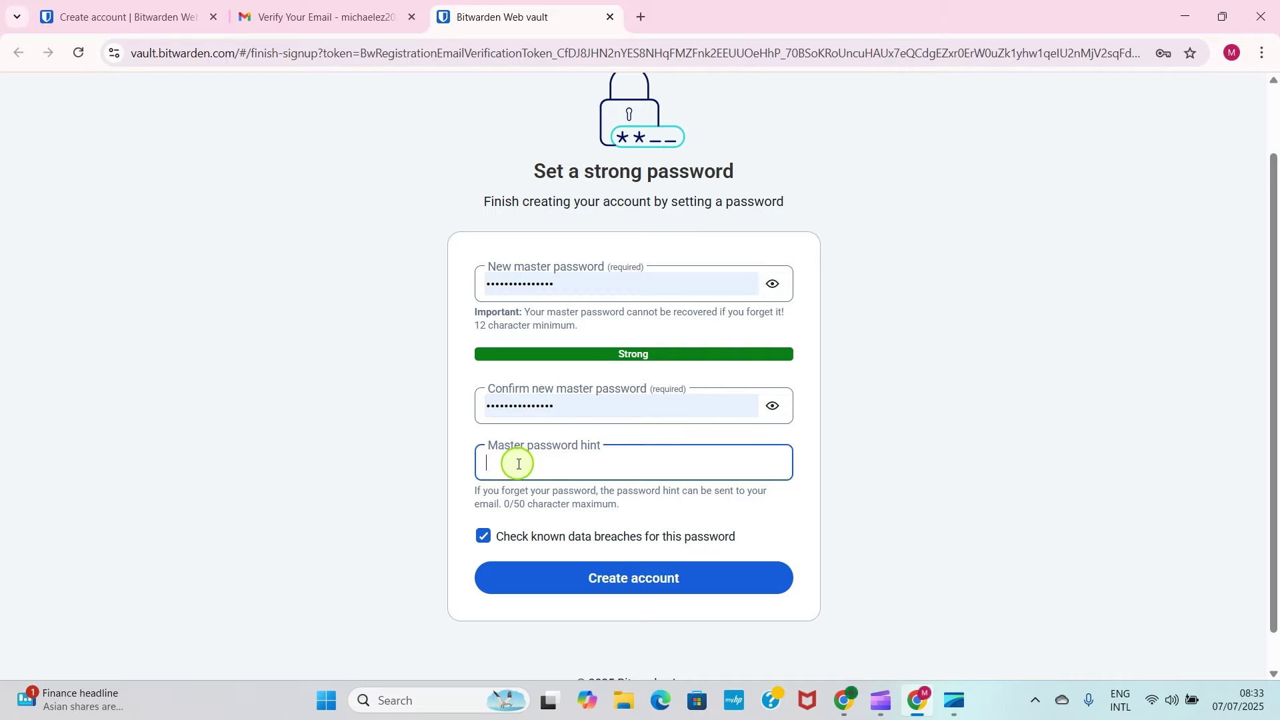
type("Blueupdate")
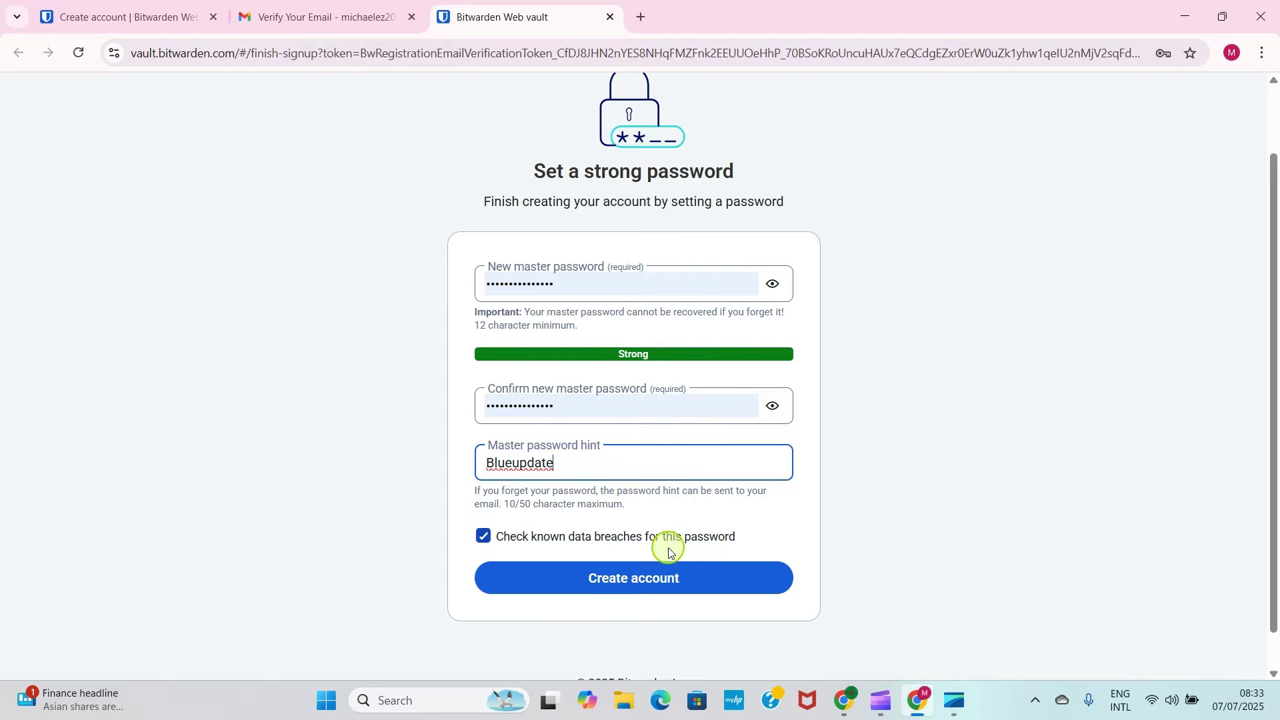
left_click(644, 583)
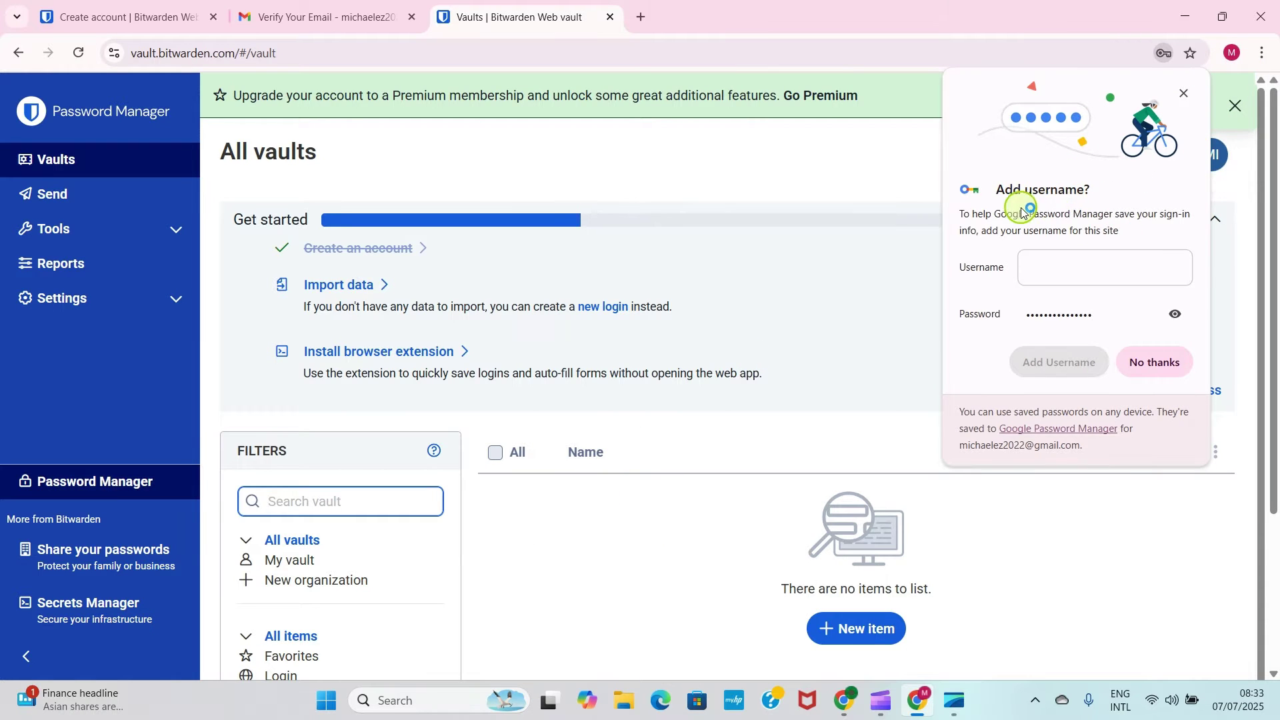
- Decline Google Password Manager's add-username prompt covering the empty vault page
left_click(1067, 253)
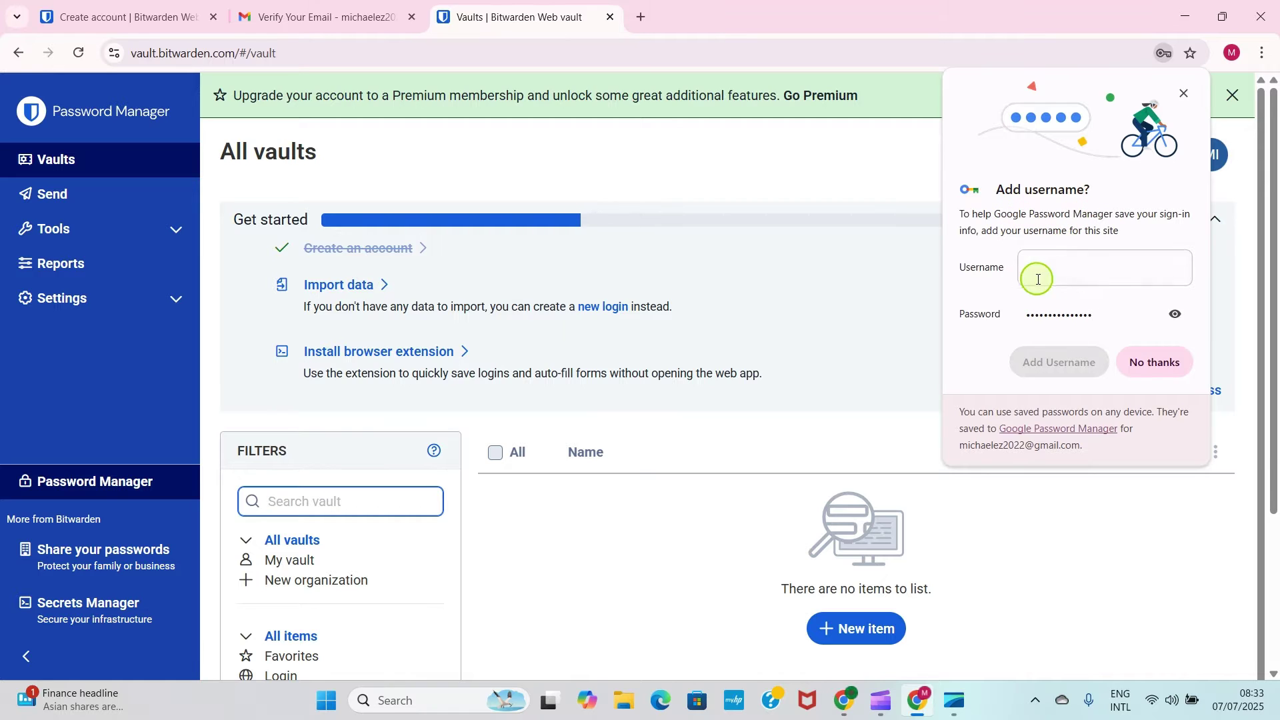
left_click(1132, 293)
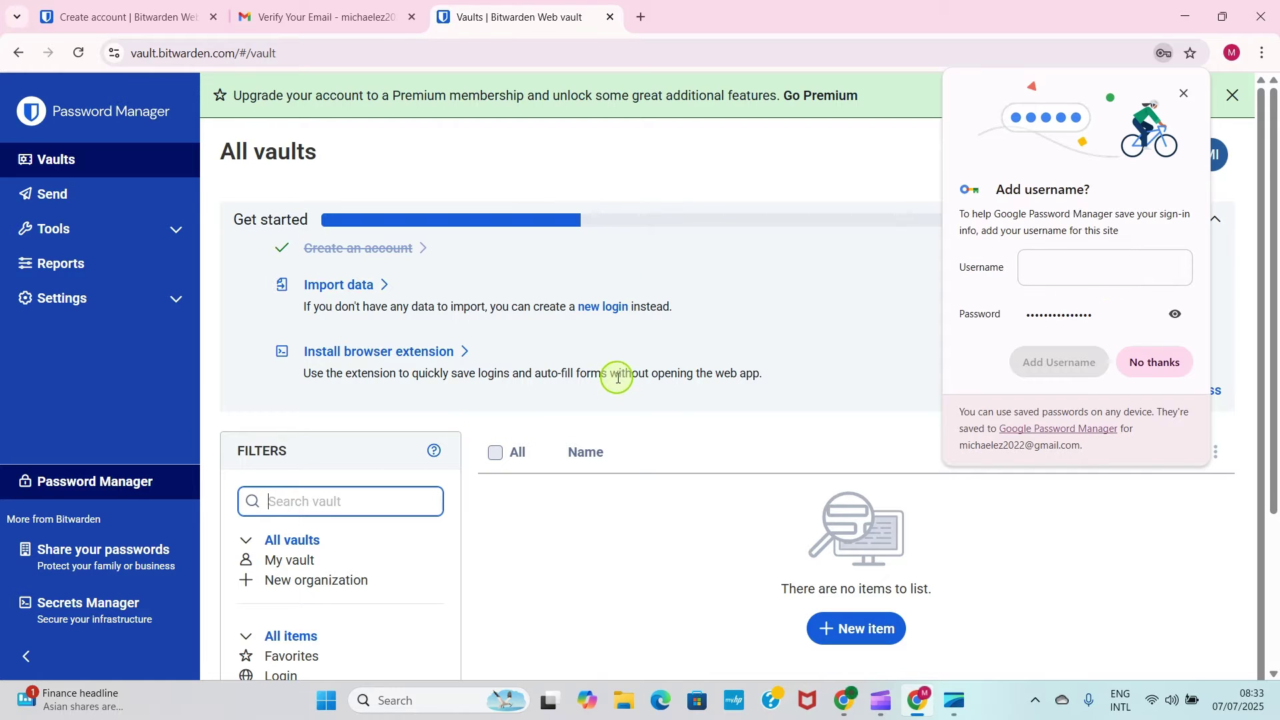
left_click(870, 390)
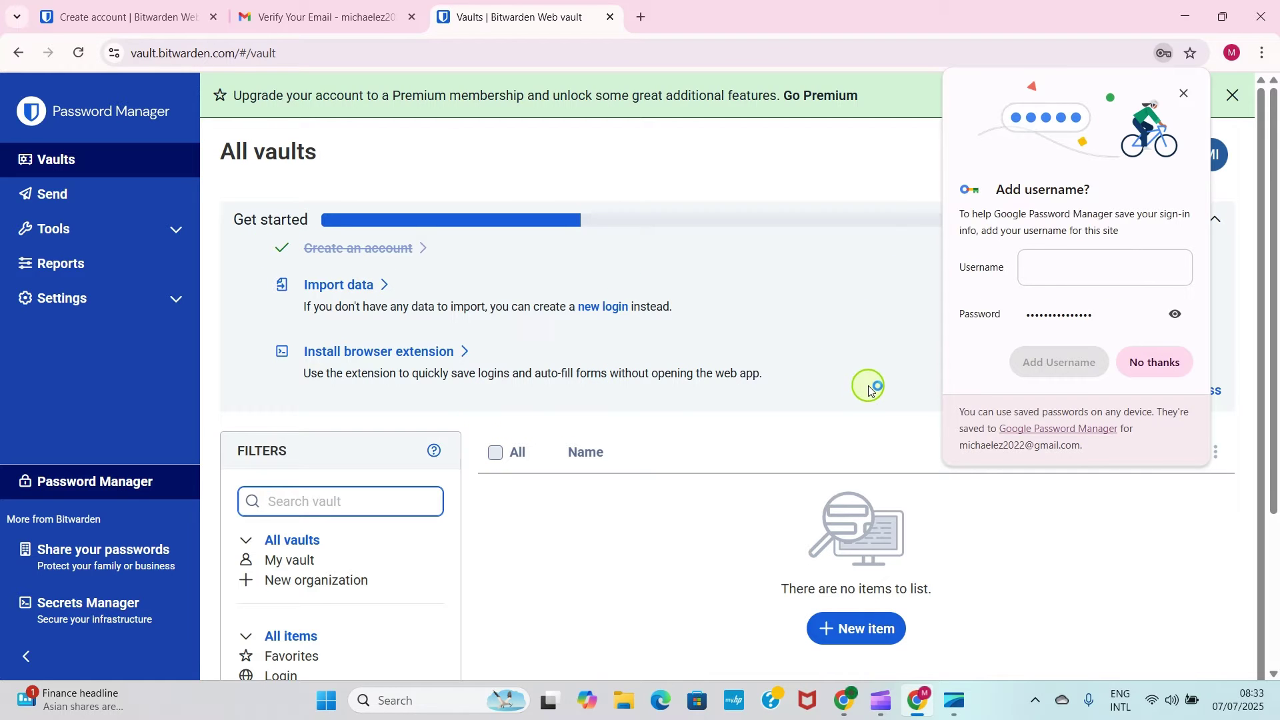
left_click(1172, 371)
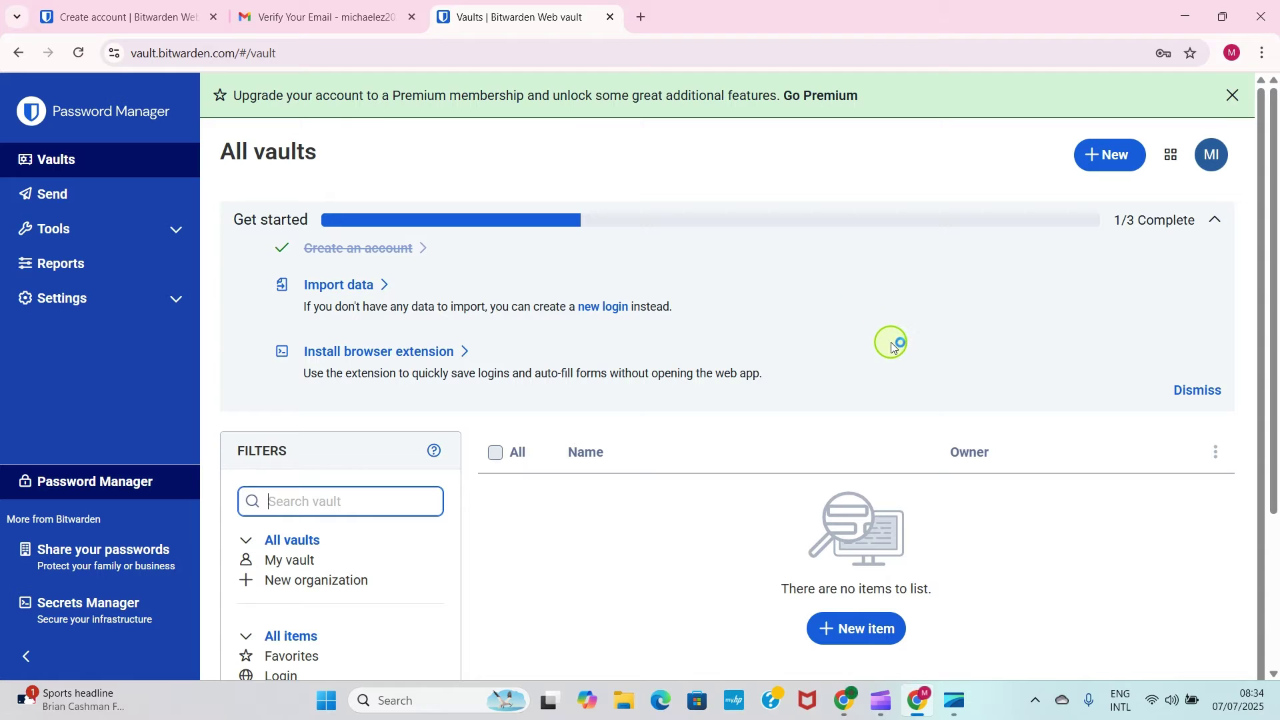
- Choose Login from the New menu to get an empty login form
left_click(1108, 156)
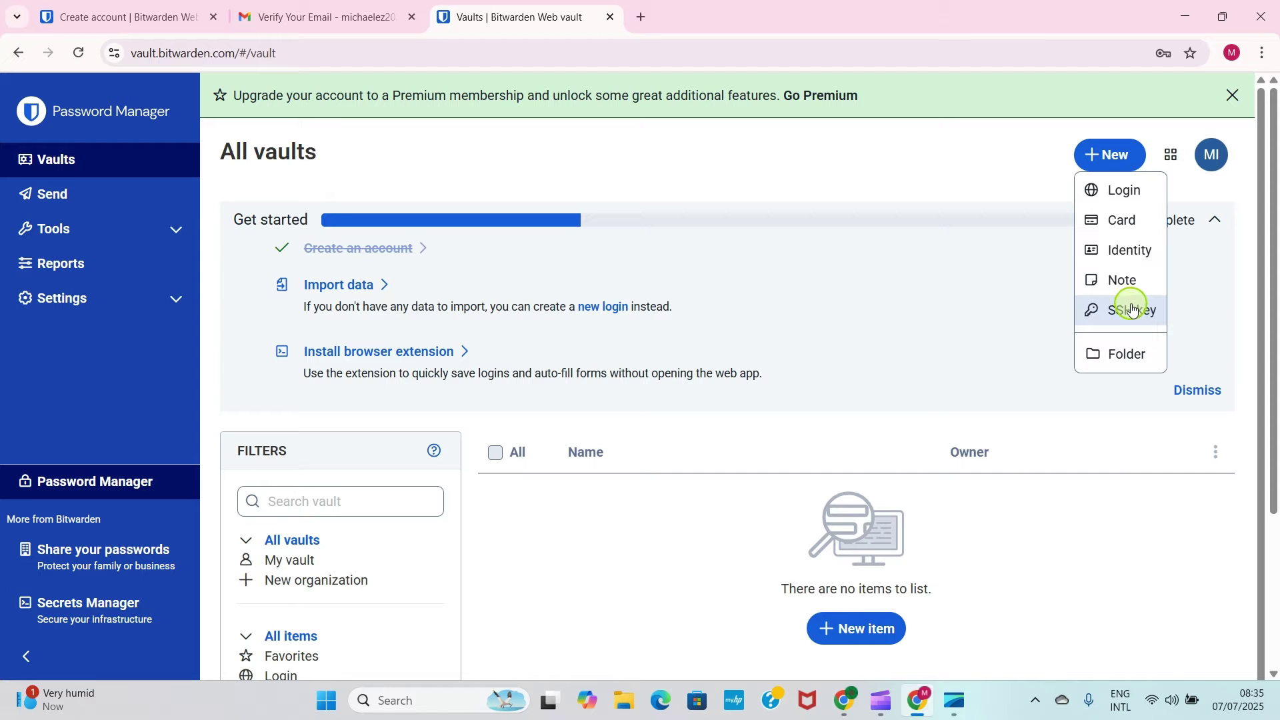
left_click(1121, 193)
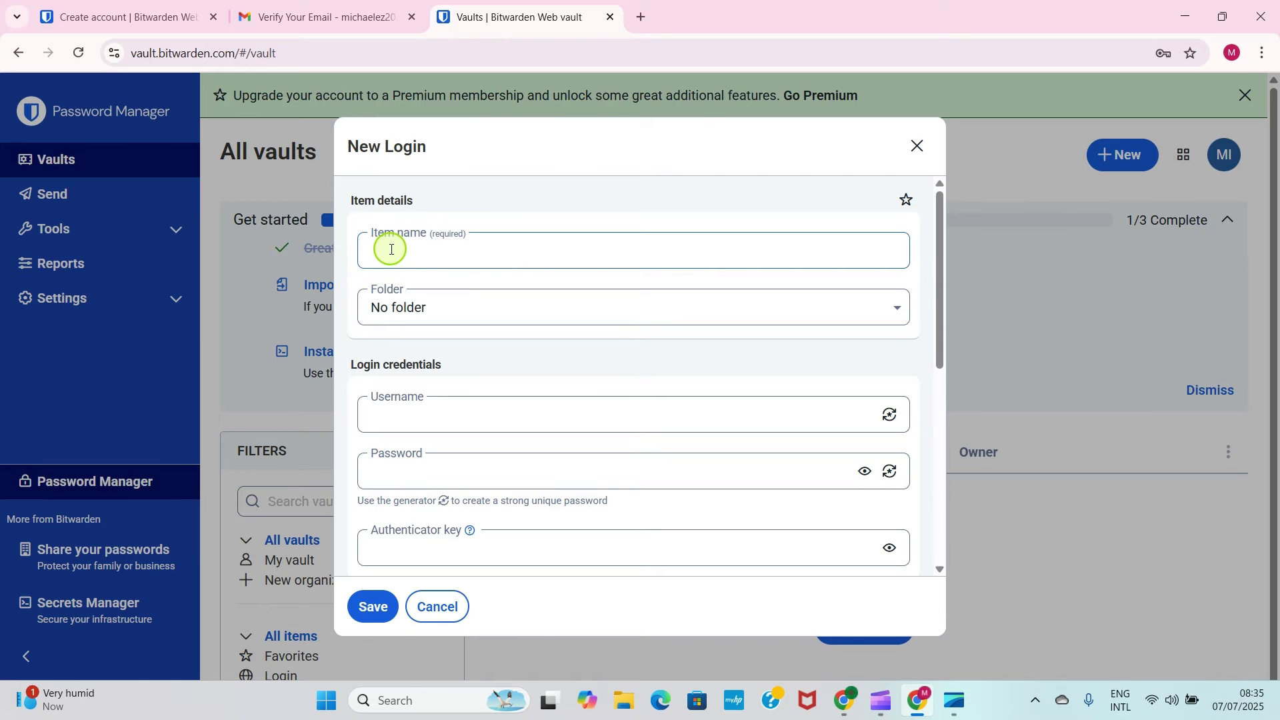
- Name the new login item 'Gmail' and leave it outside any folder
left_click(391, 250)
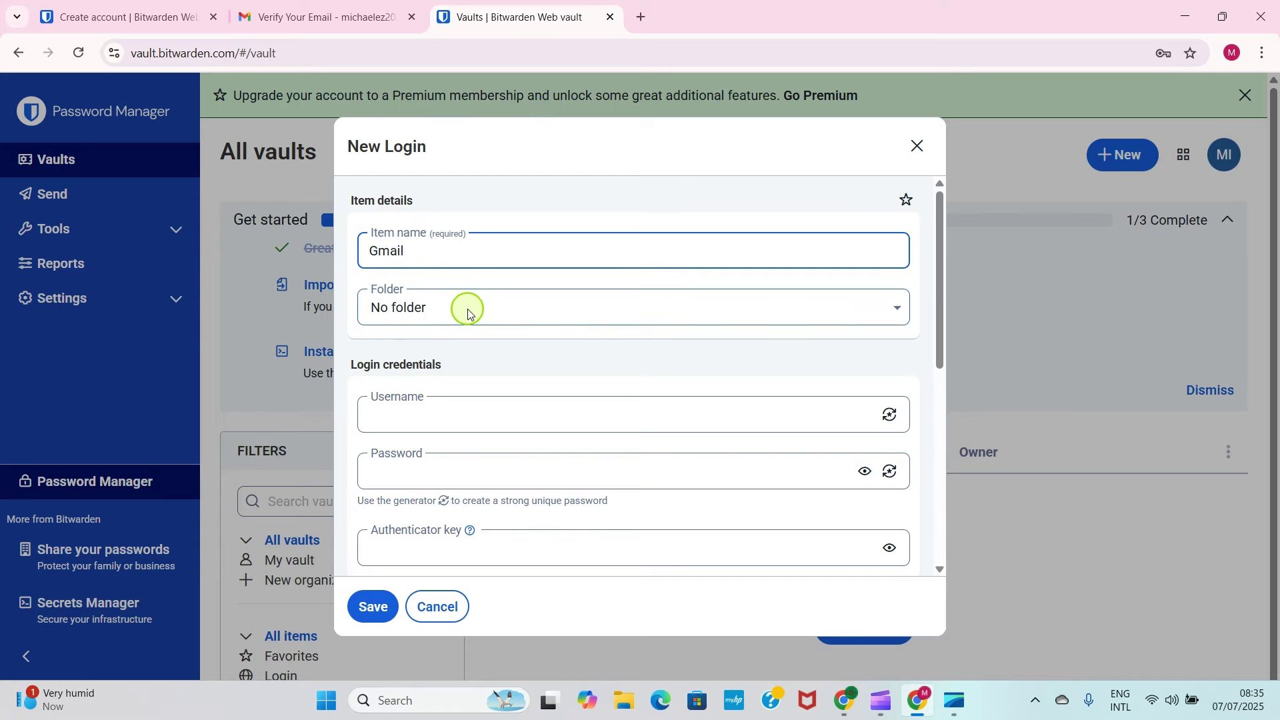
left_click(520, 314)
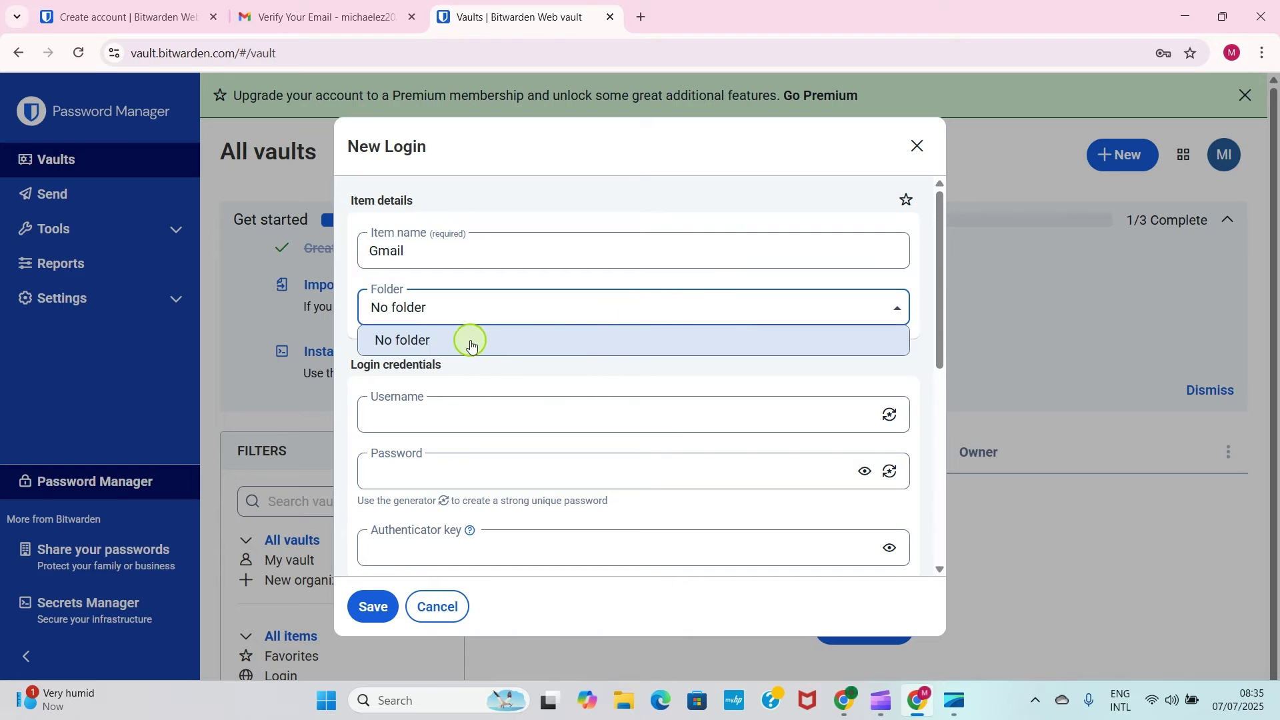
left_click(561, 285)
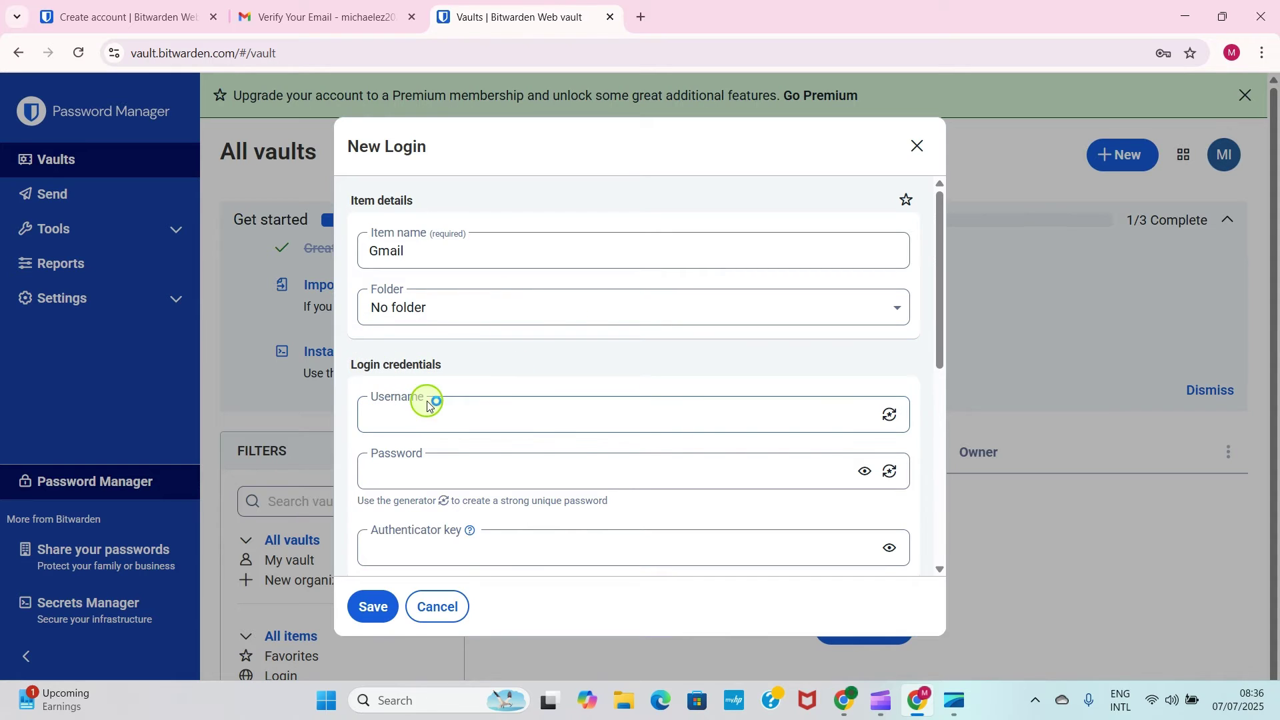
- Fill in the account e-mail as username, a password, and website gmail.com
left_click(390, 423)
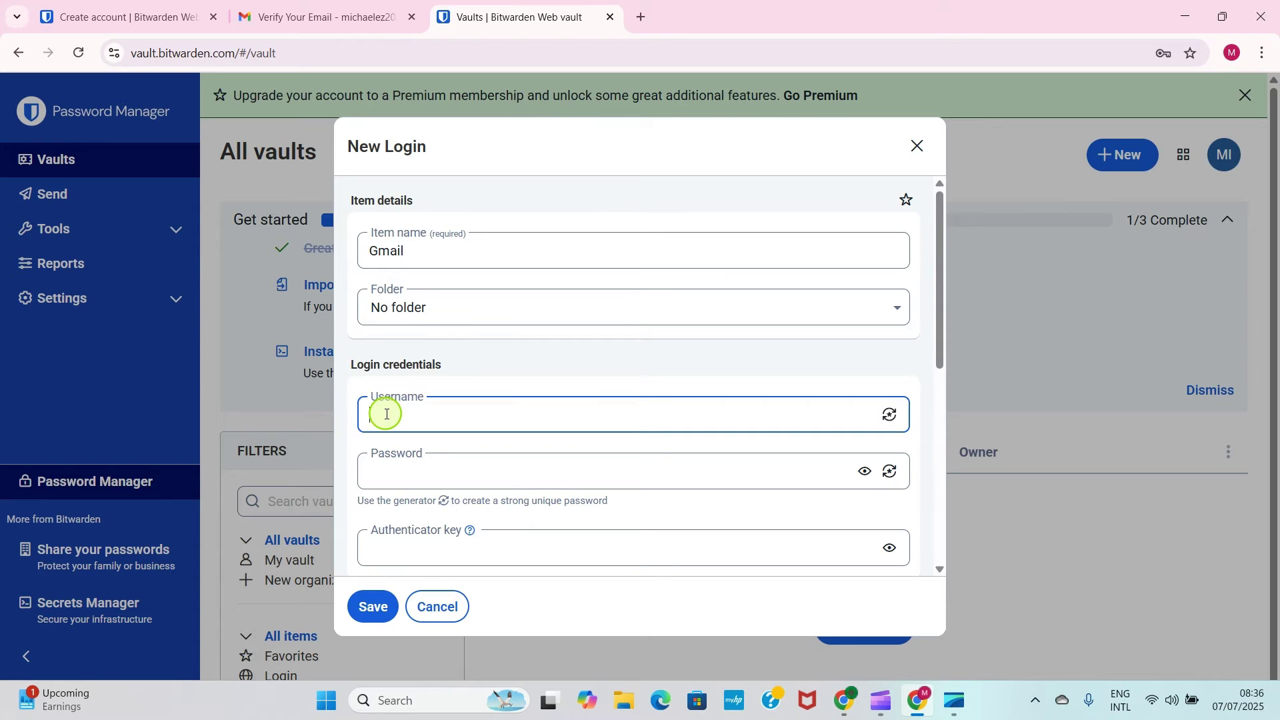
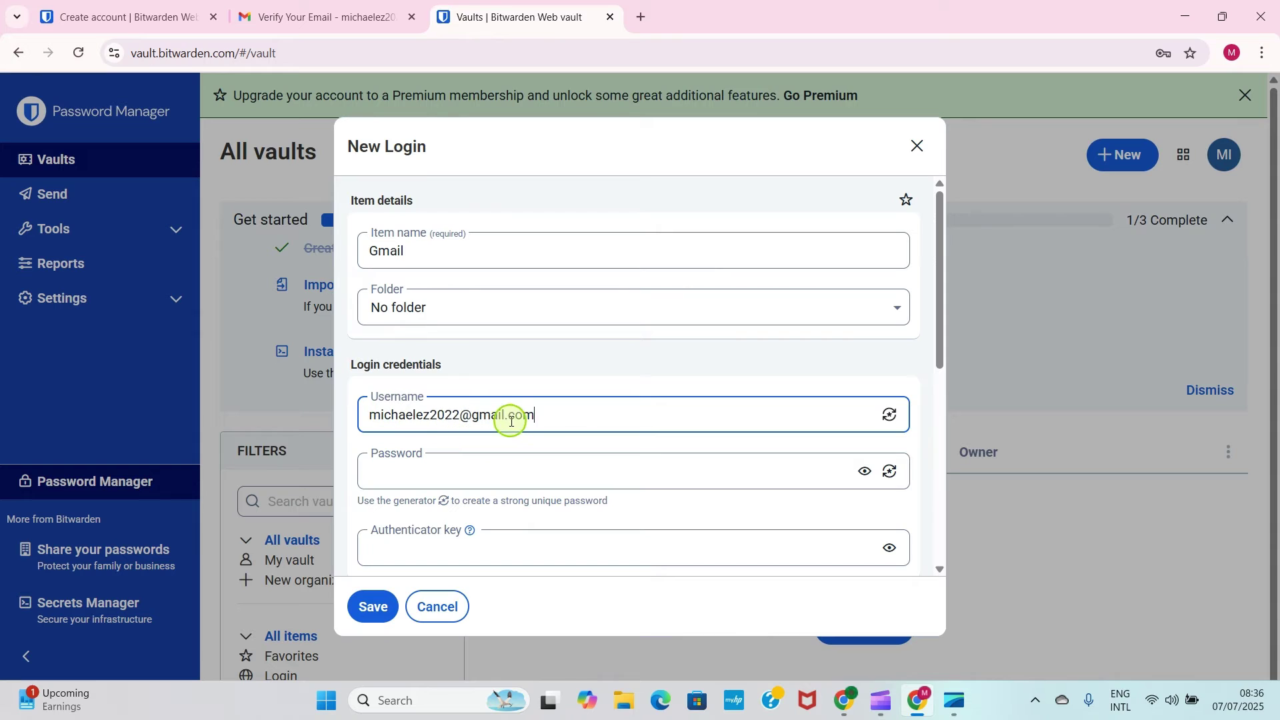
left_click(406, 474)
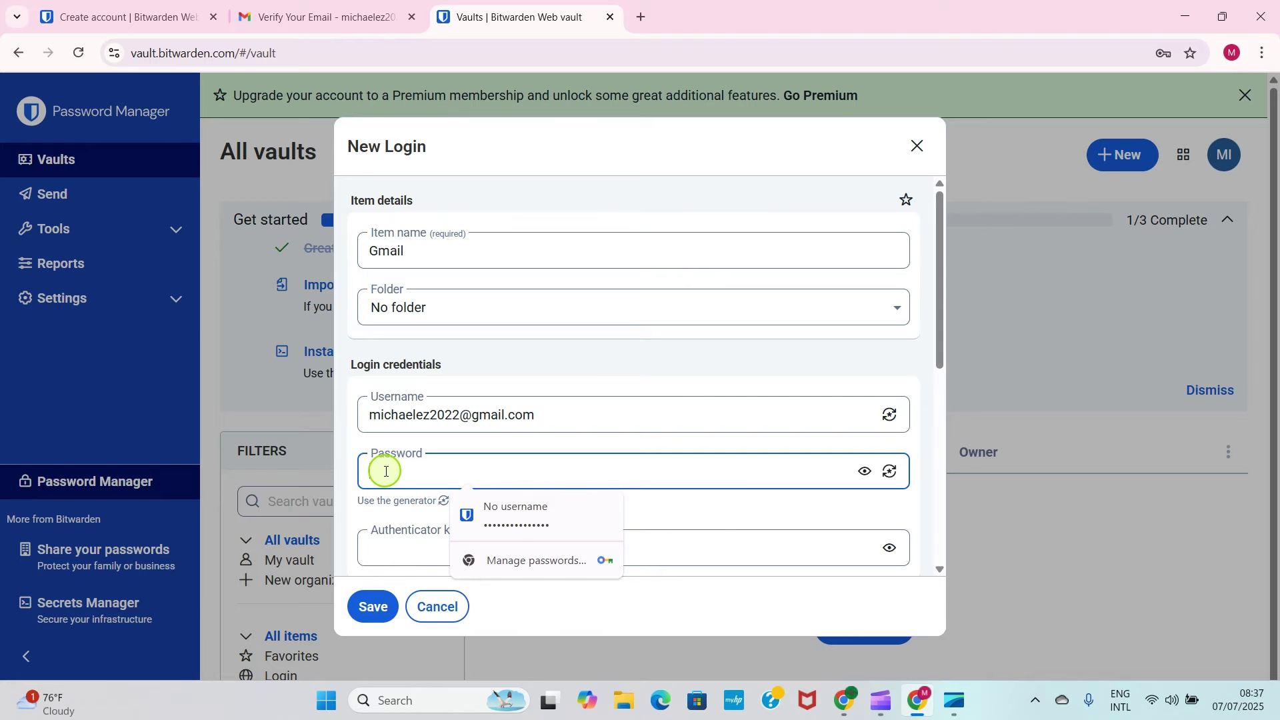
type("M")
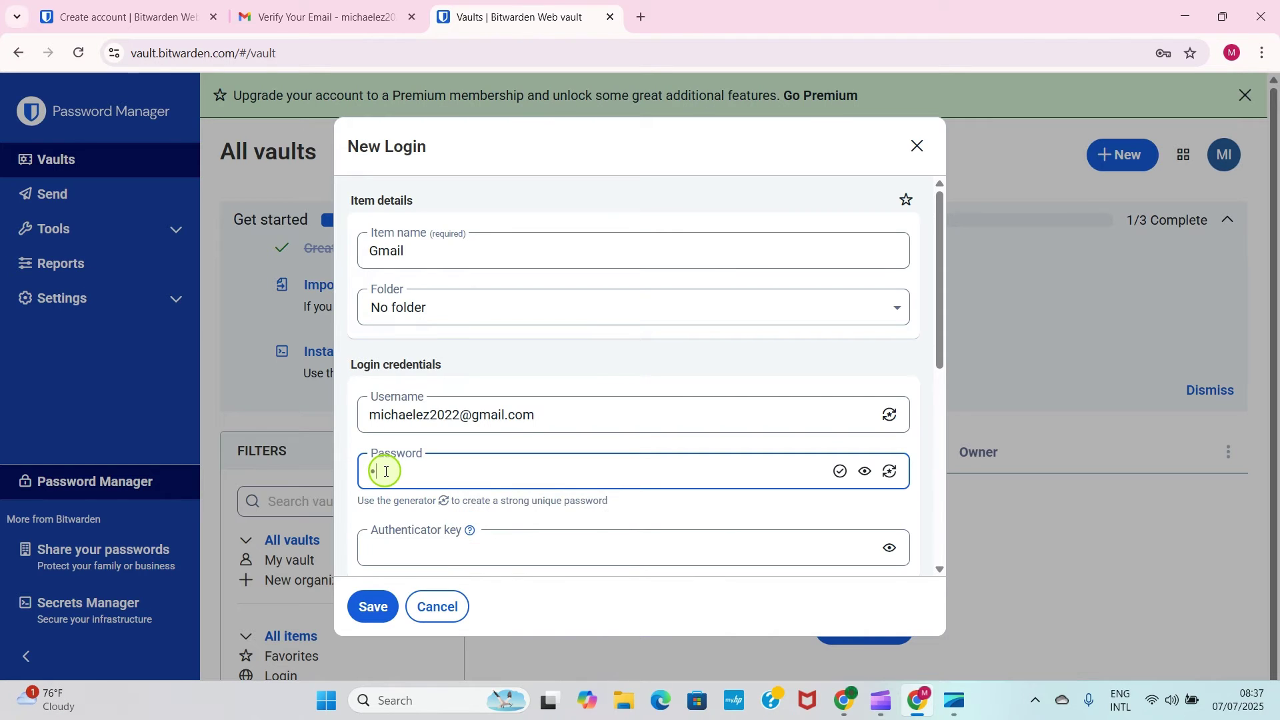
left_click(585, 486)
scroll(588, 486, "down", 3)
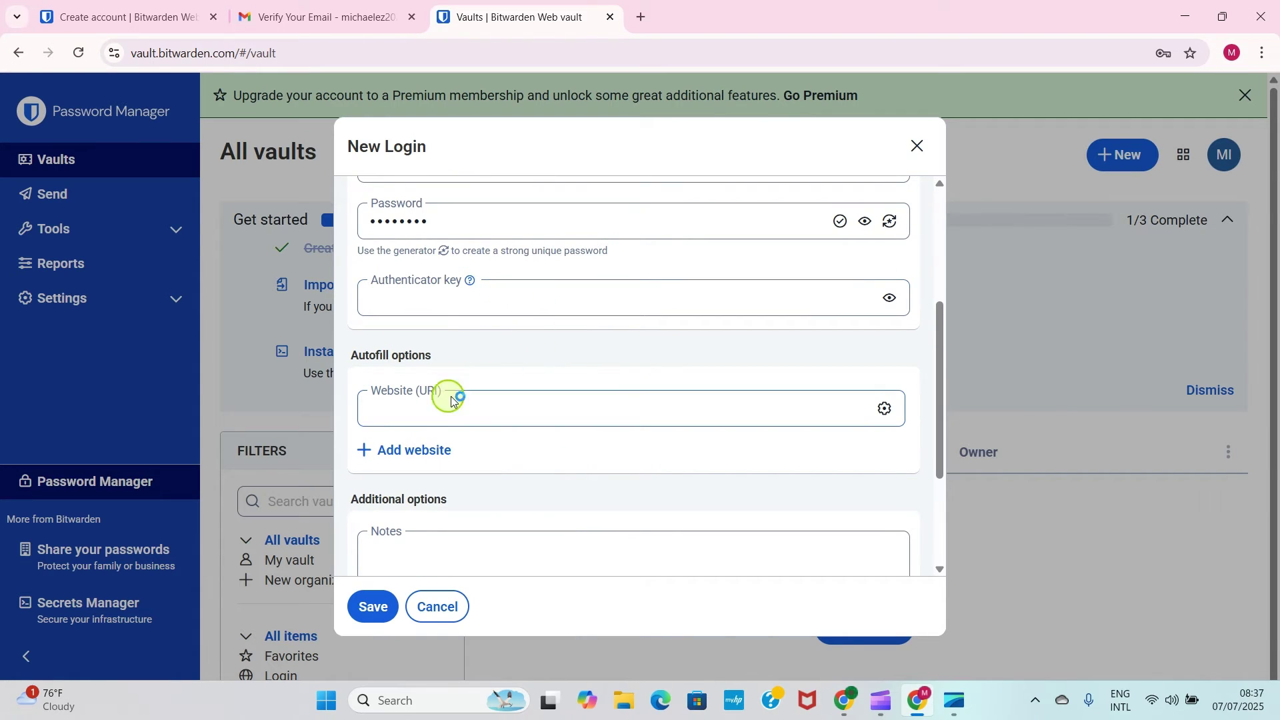
left_click(406, 415)
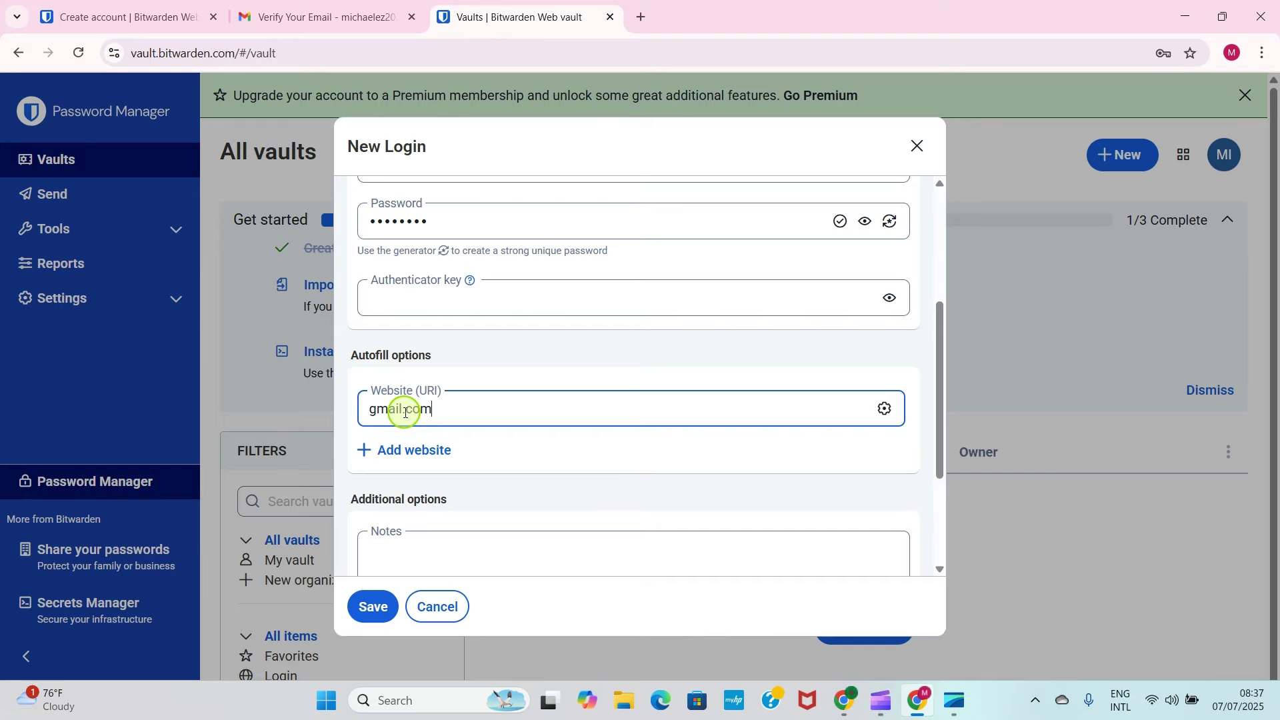
scroll(460, 454, "down", 3)
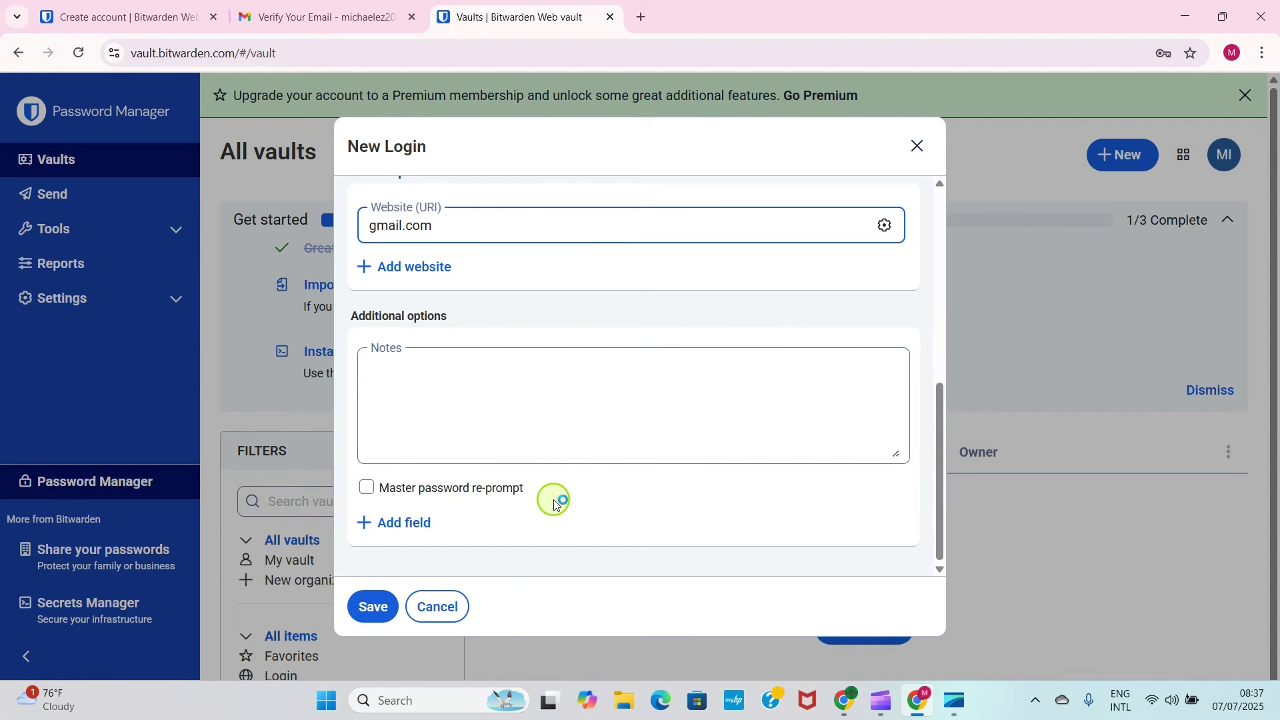
scroll(740, 480, "up", 6)
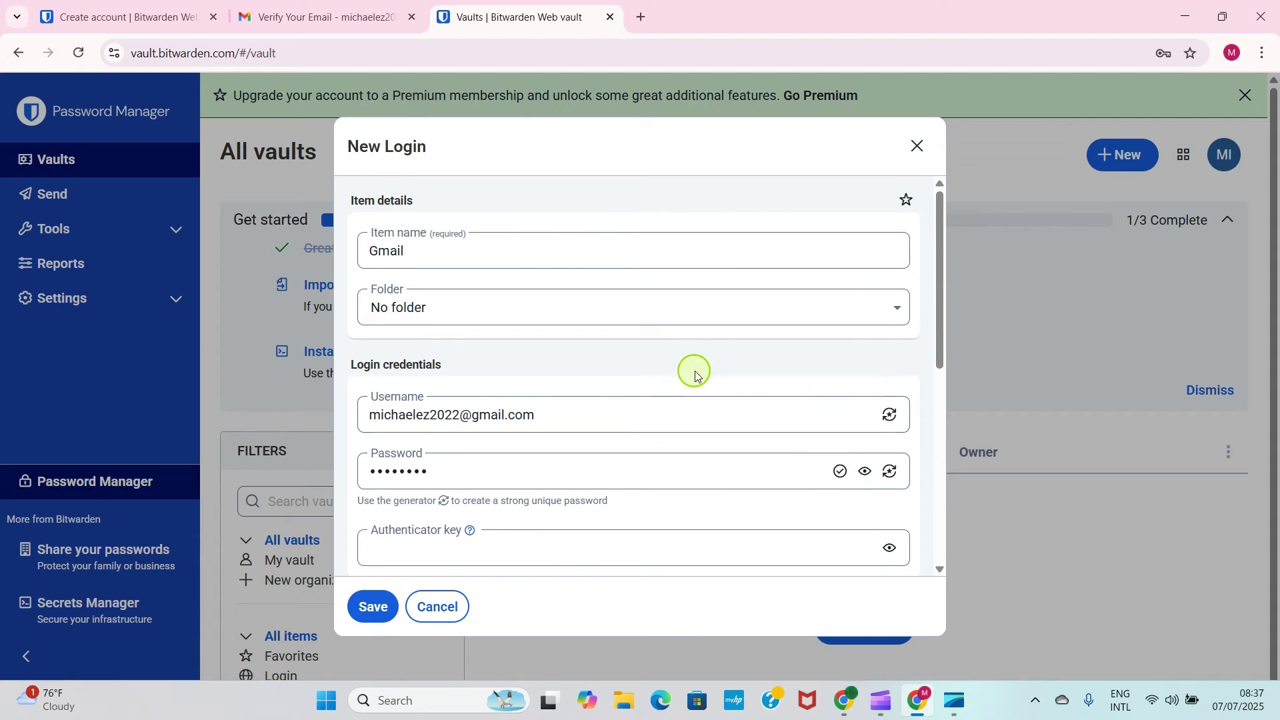
scroll(687, 358, "down", 3)
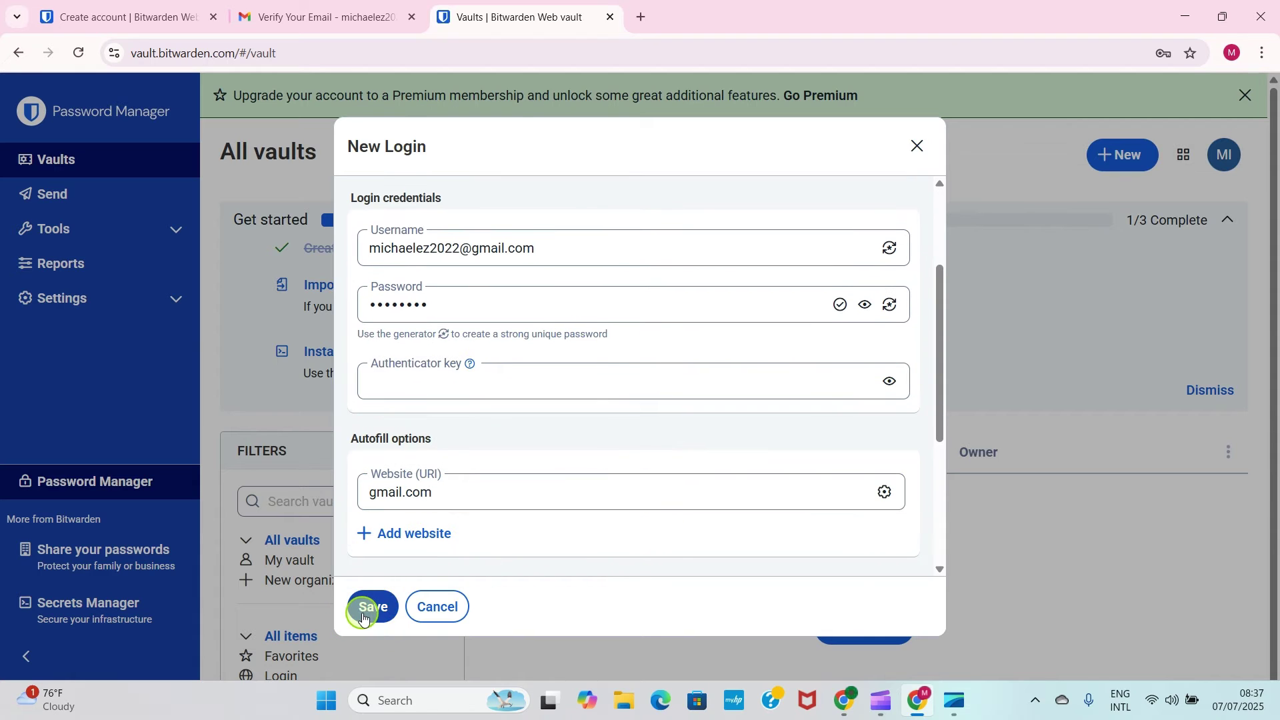
- Save the Gmail login, refuse Chrome's password-save offer, and close the login details
left_click(366, 608)
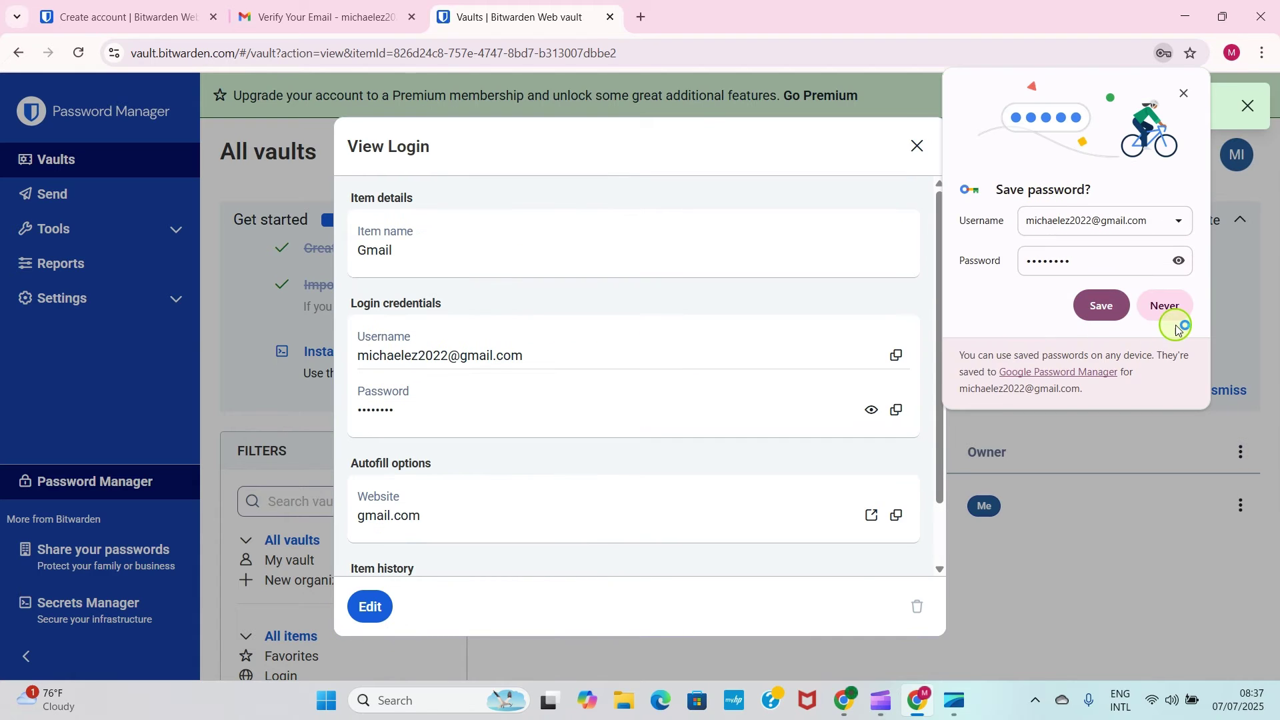
left_click(1168, 310)
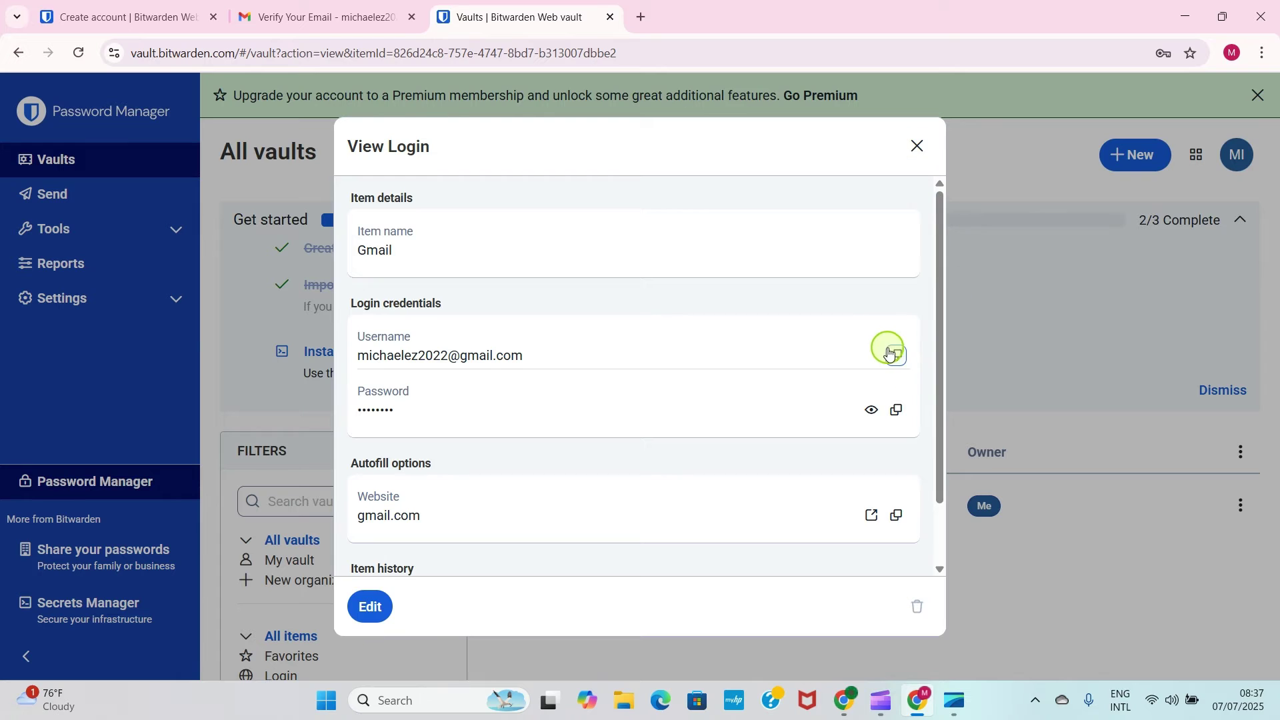
scroll(911, 364, "down", 2)
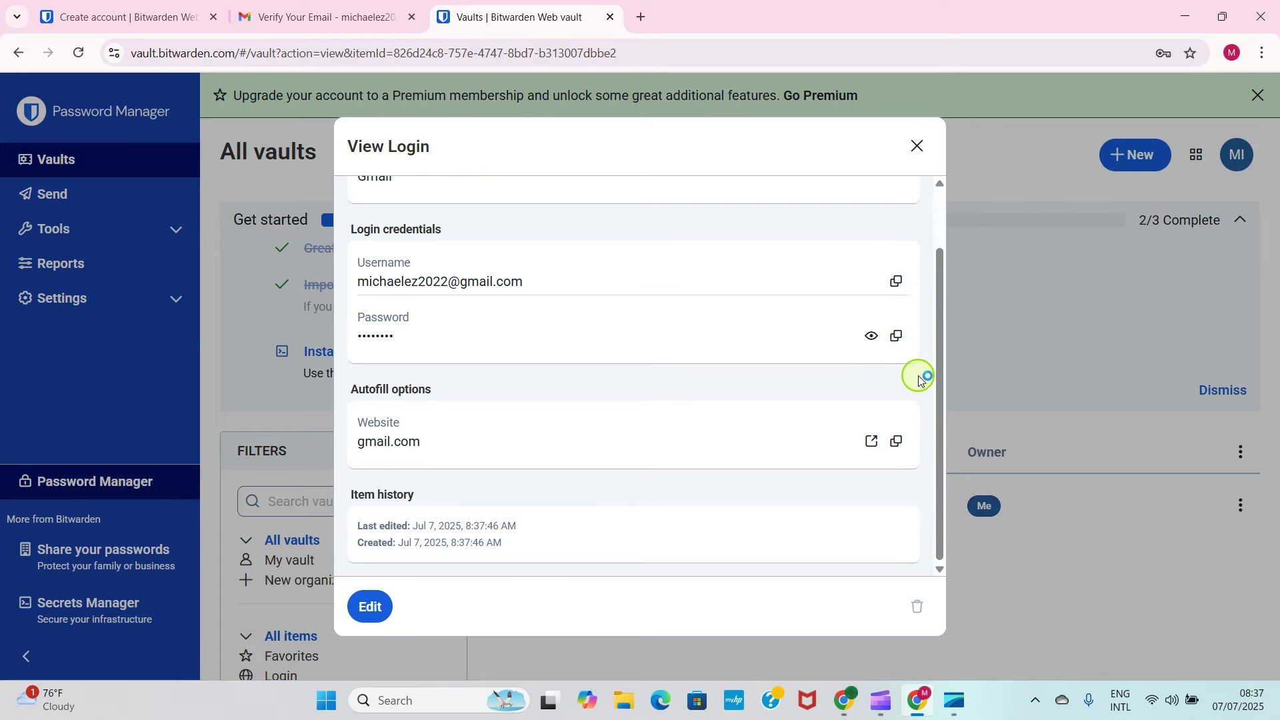
left_click(914, 141)
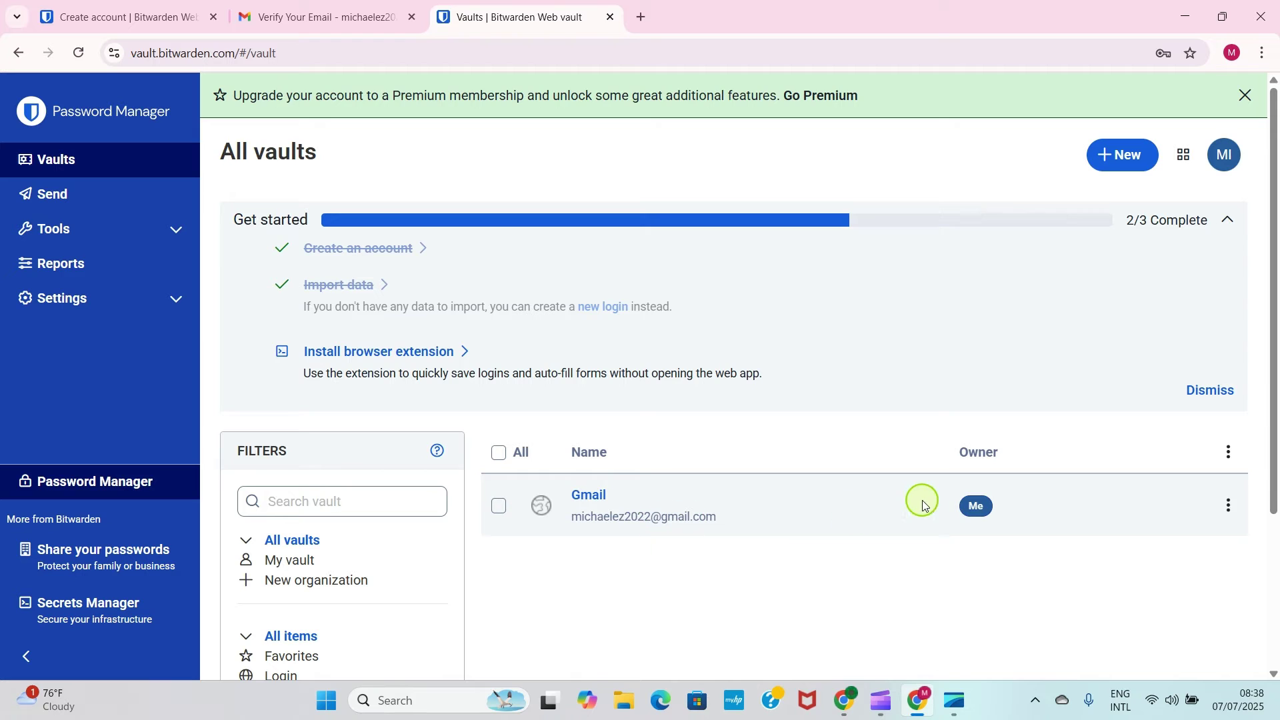
- Review the saved Gmail login's details and close them
left_click(592, 495)
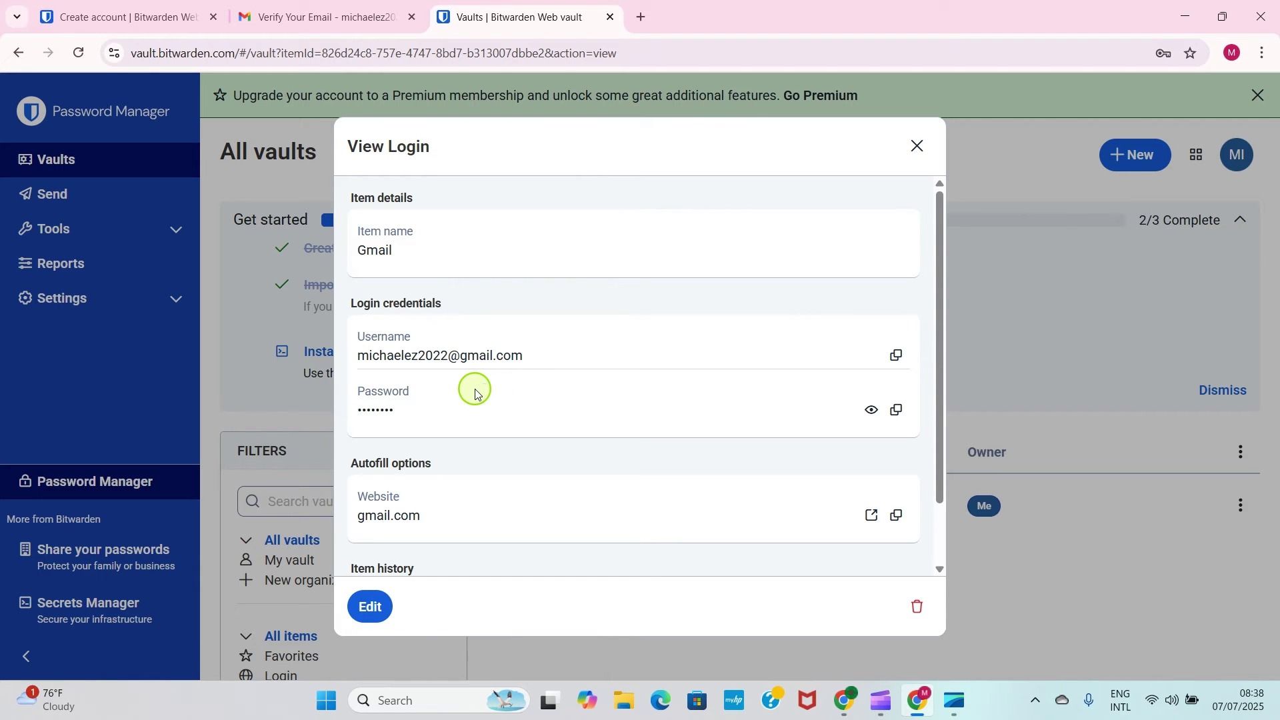
left_click(917, 146)
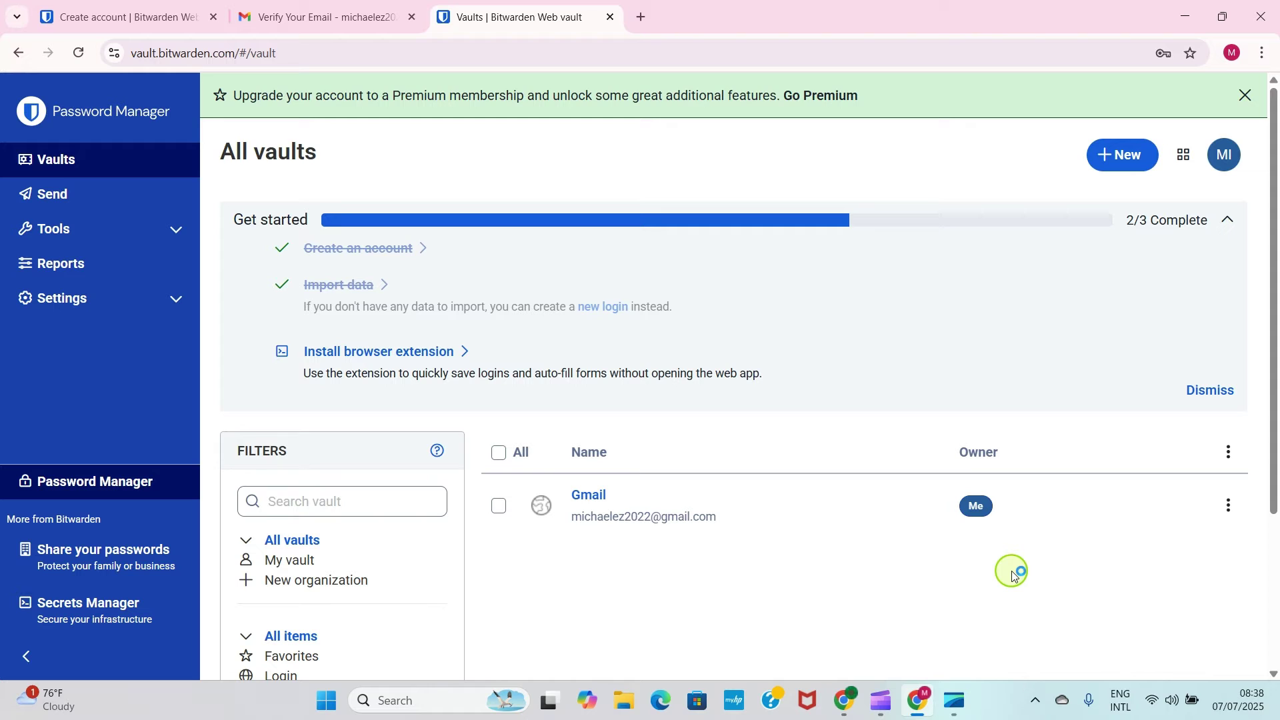
- Start a new login named Shopify with the account e-mail as its username
left_click(1129, 155)
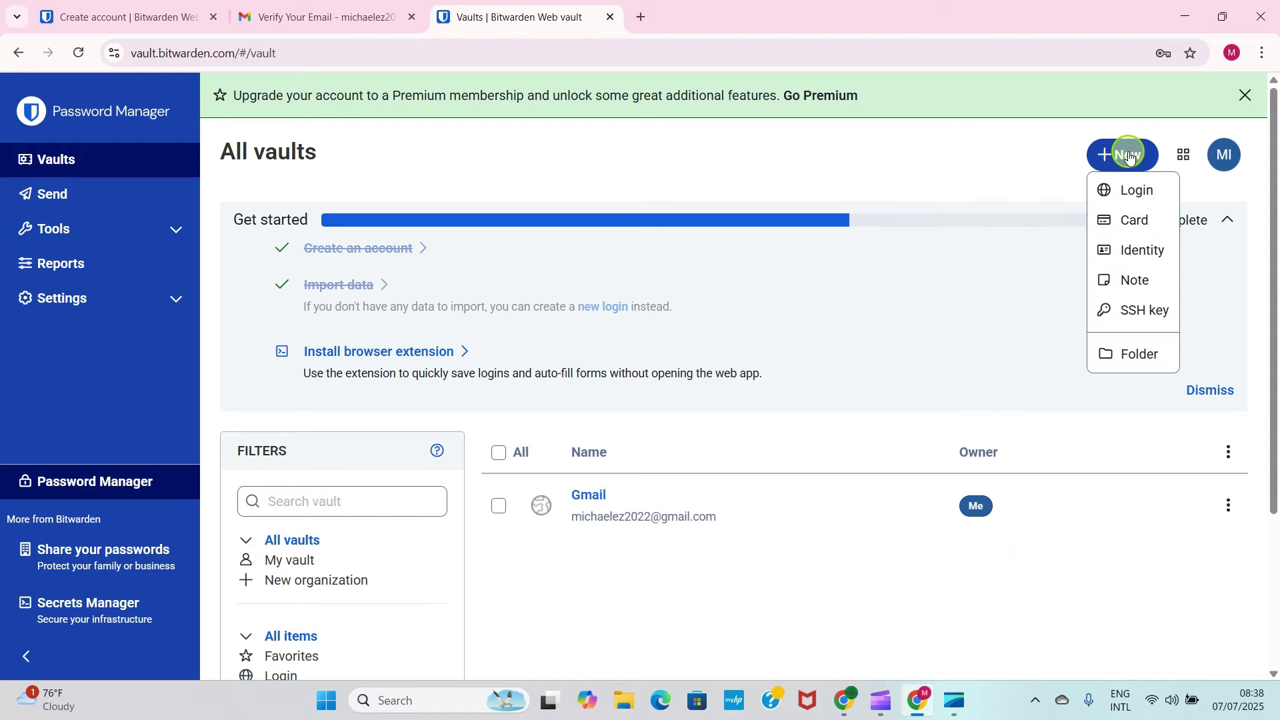
left_click(1115, 189)
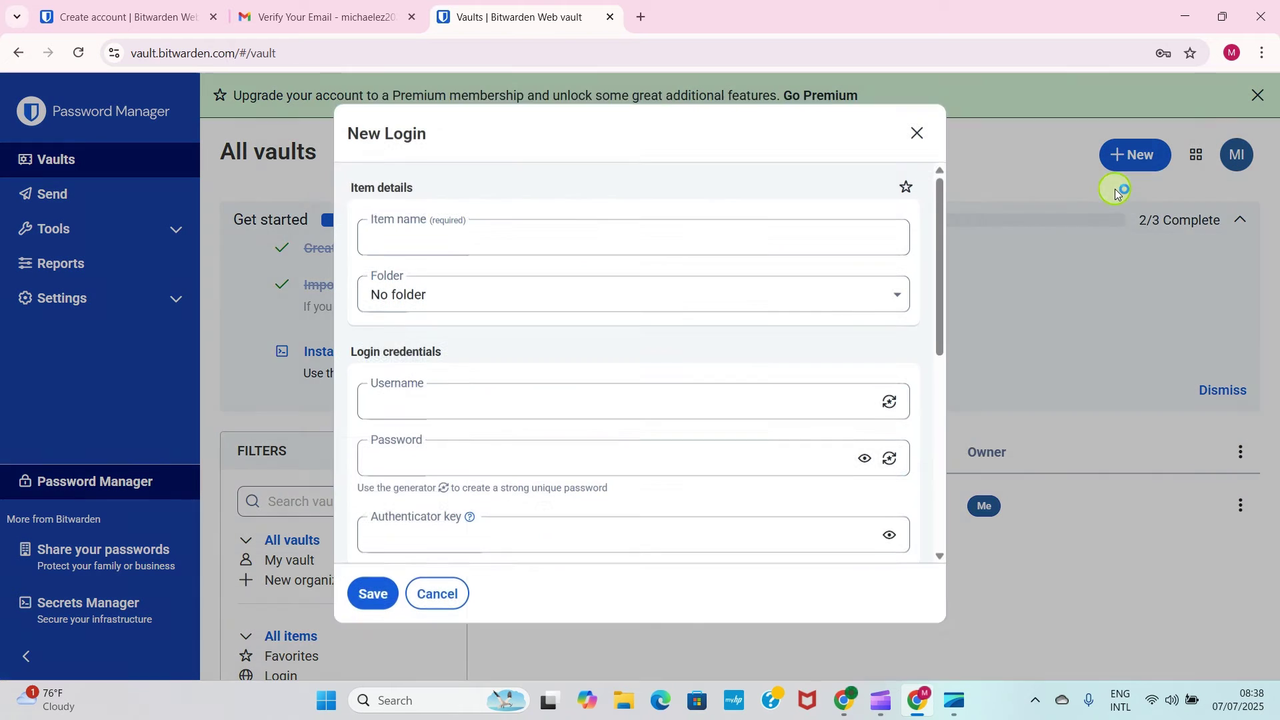
left_click(428, 253)
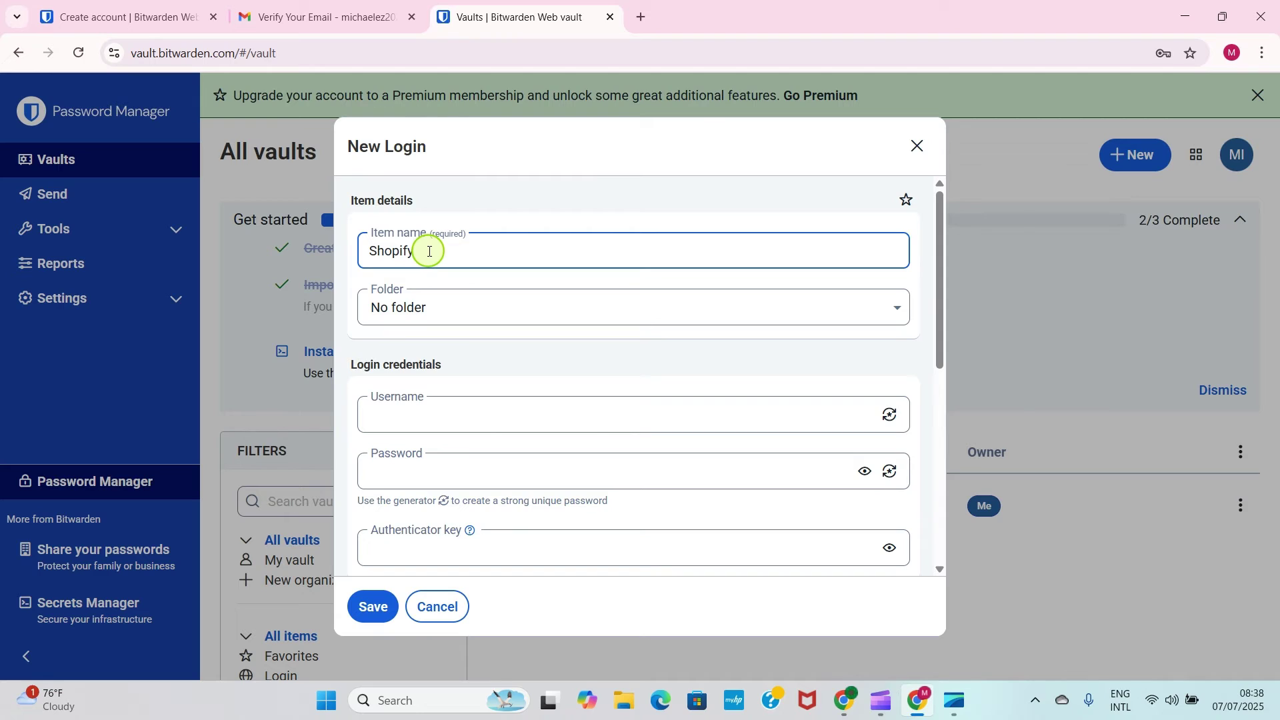
left_click(407, 420)
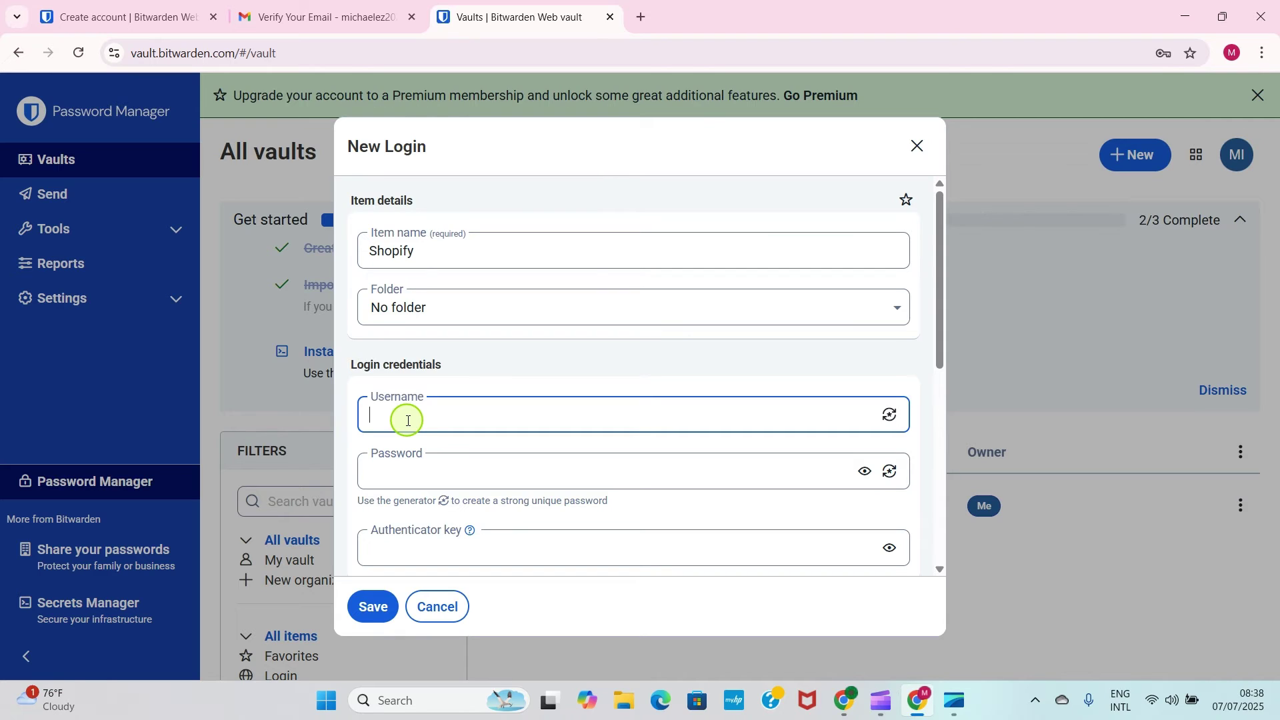
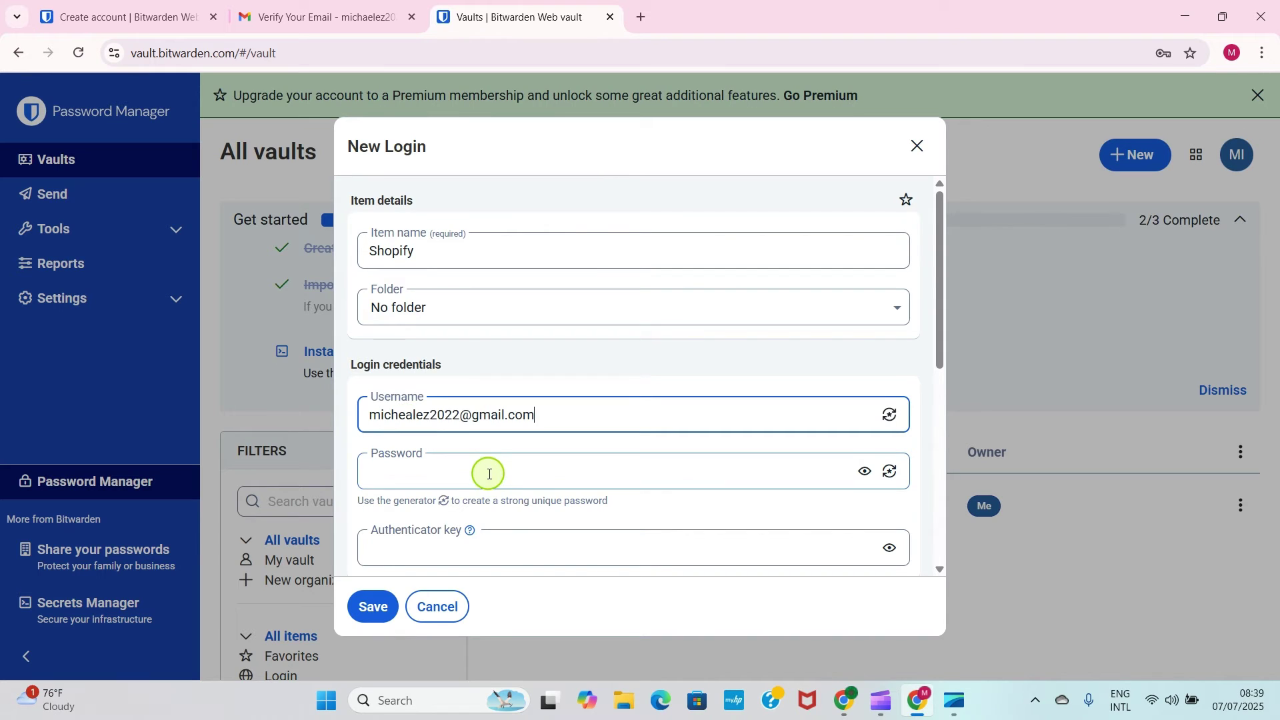
left_click(398, 473)
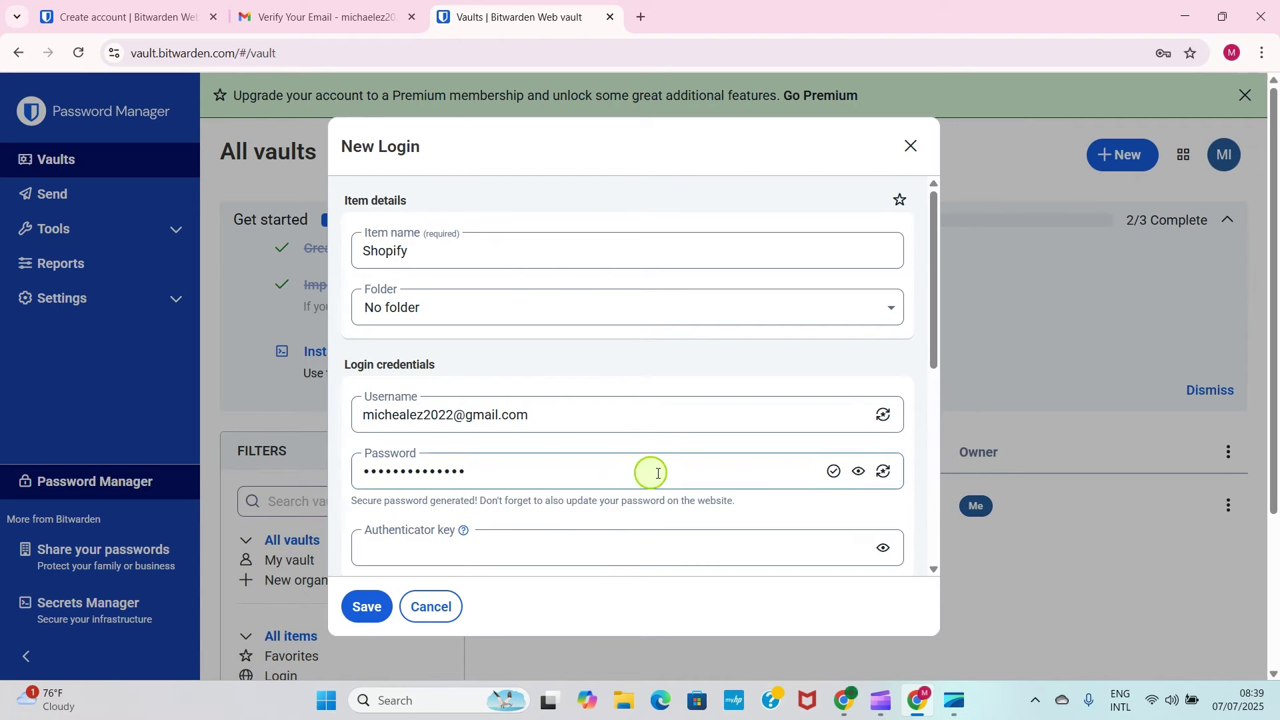
scroll(487, 530, "down", 3)
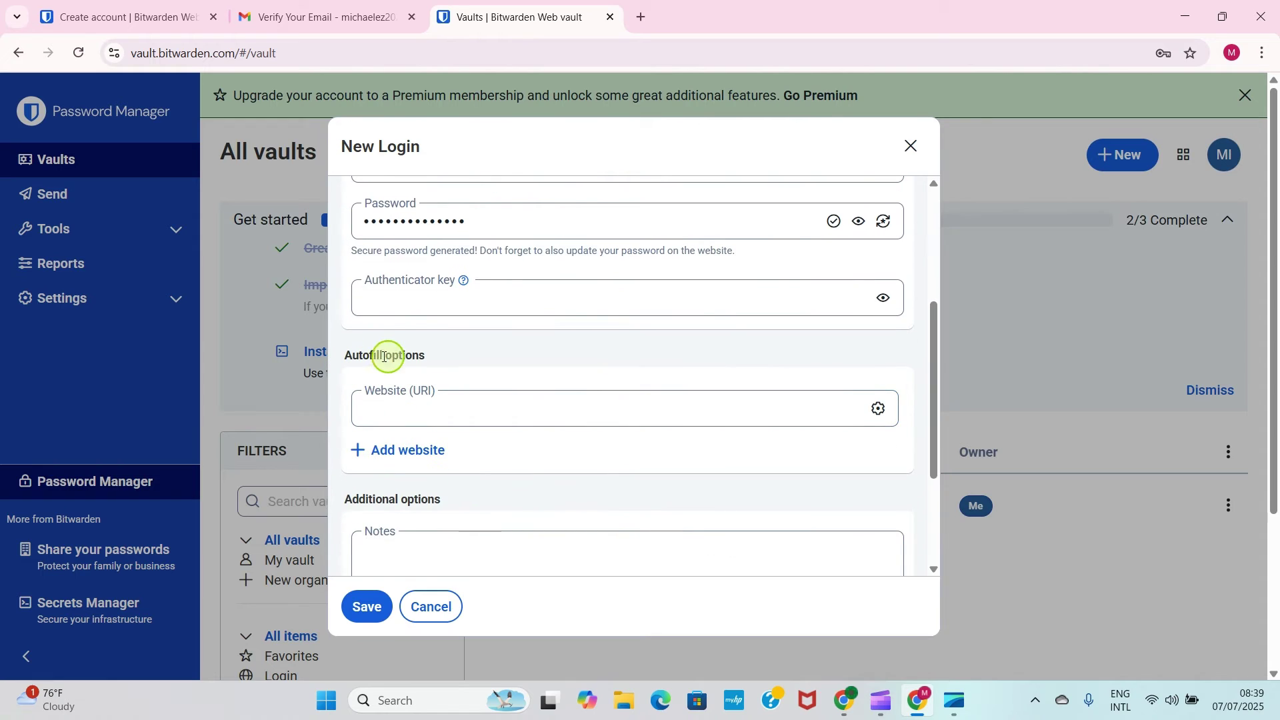
left_click(396, 411)
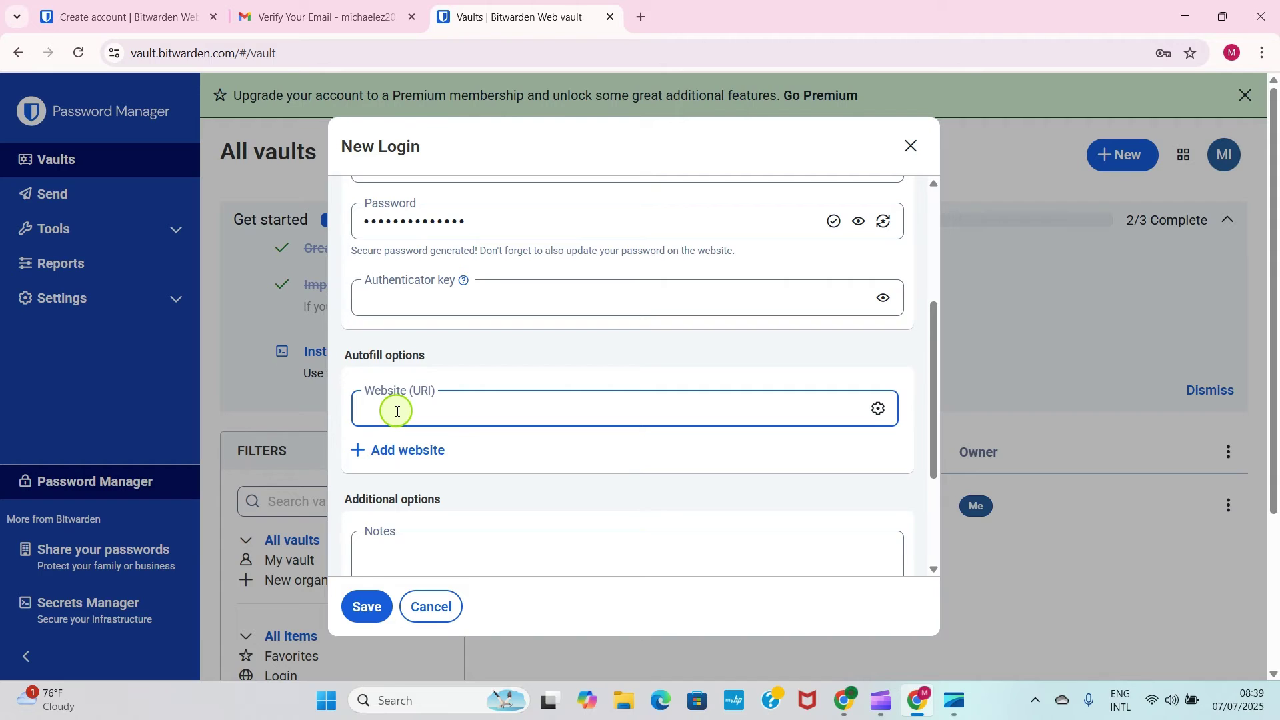
type("www.shopify.com")
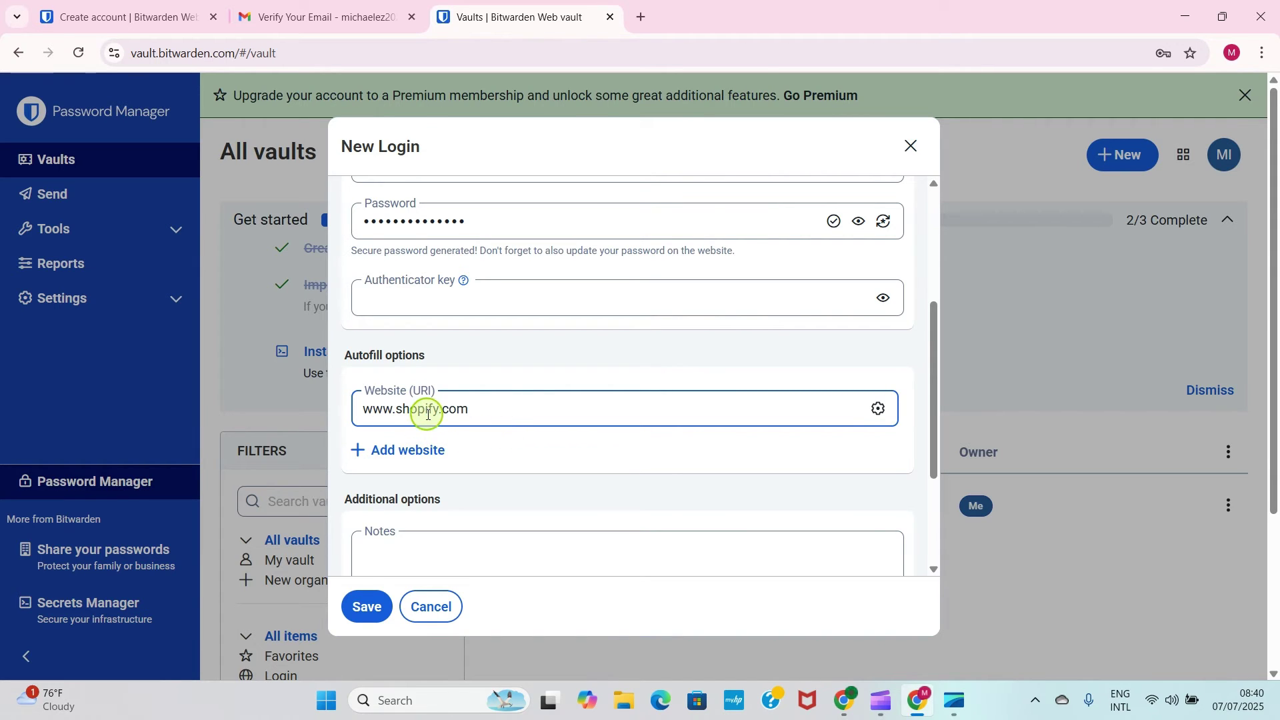
scroll(594, 478, "down", 3)
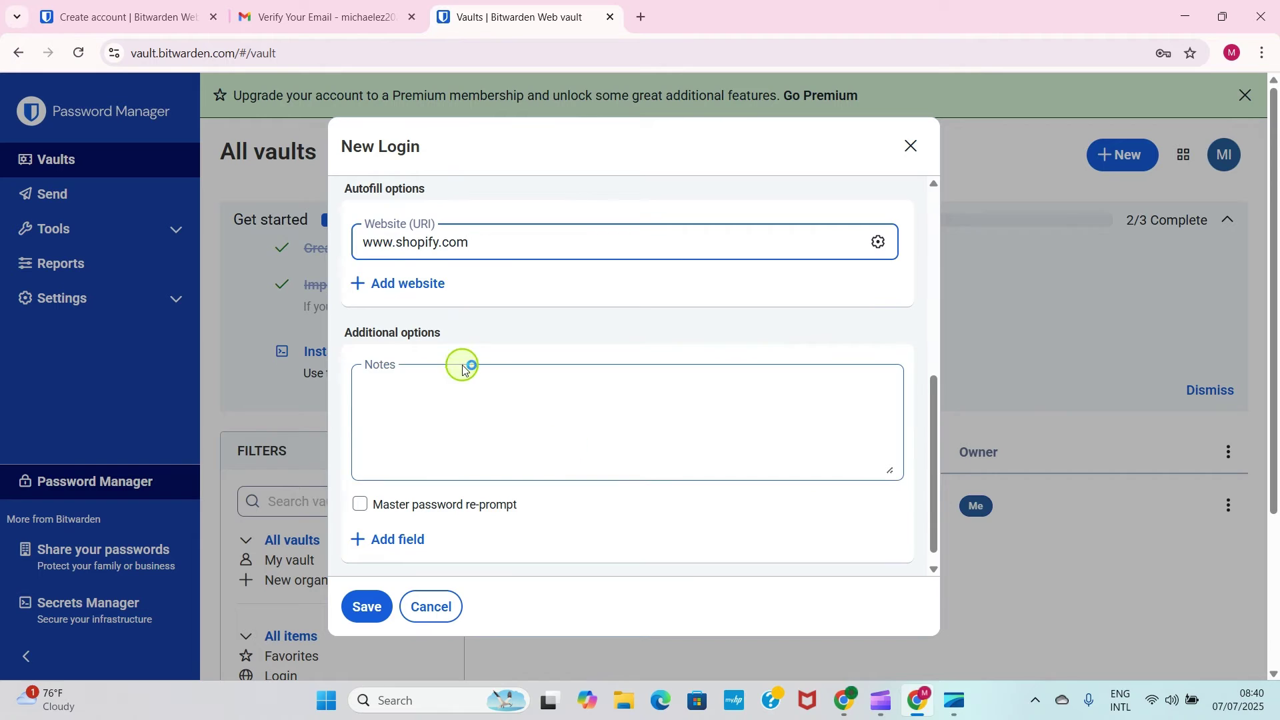
scroll(467, 368, "up", 2)
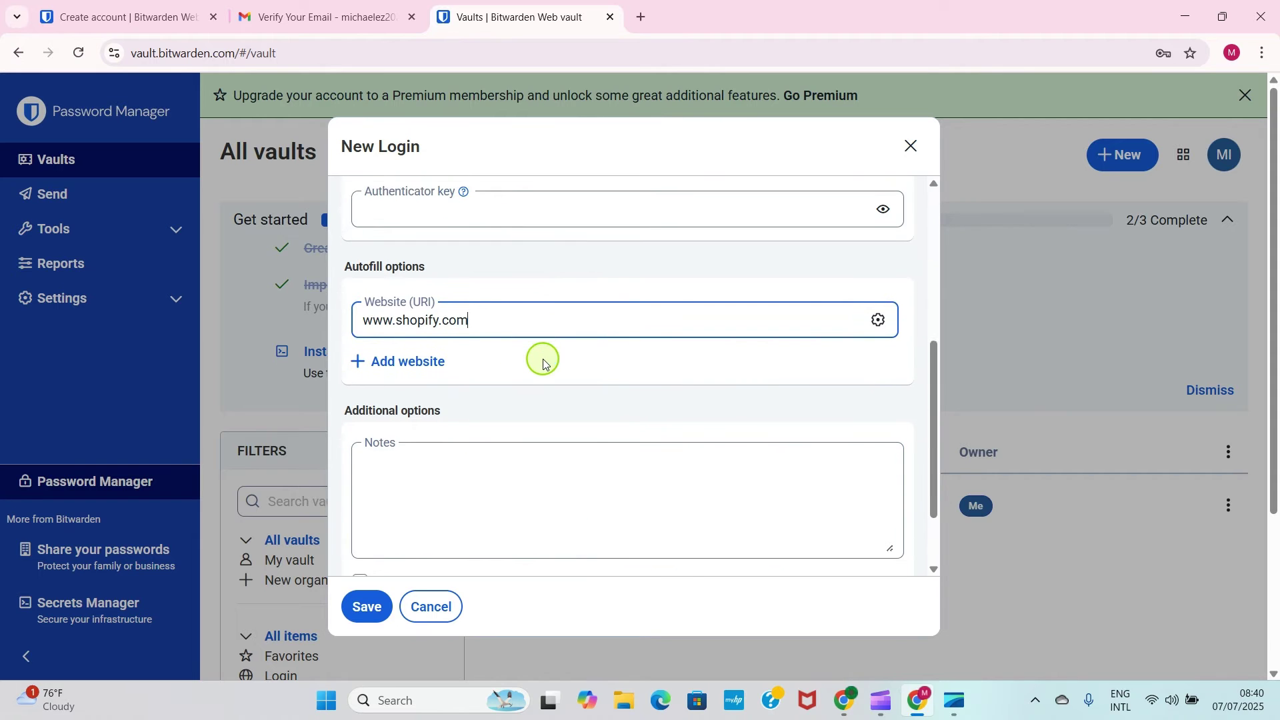
scroll(544, 360, "down", 5)
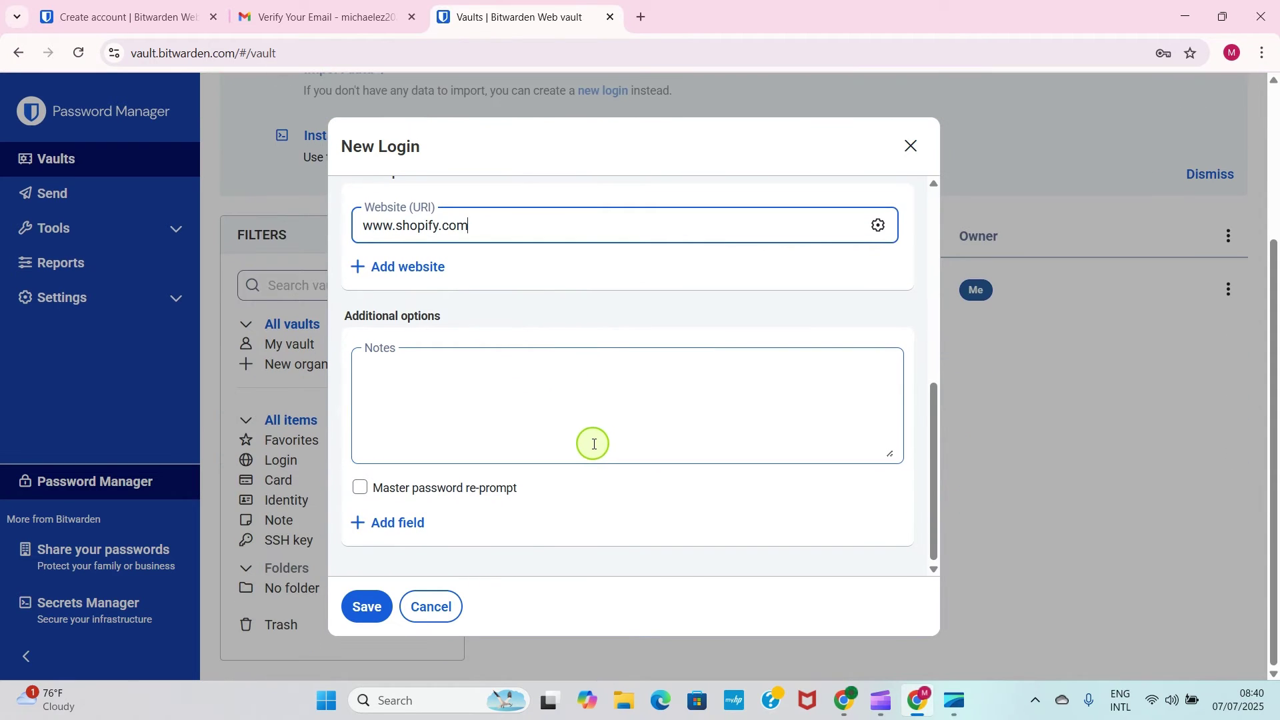
left_click(366, 607)
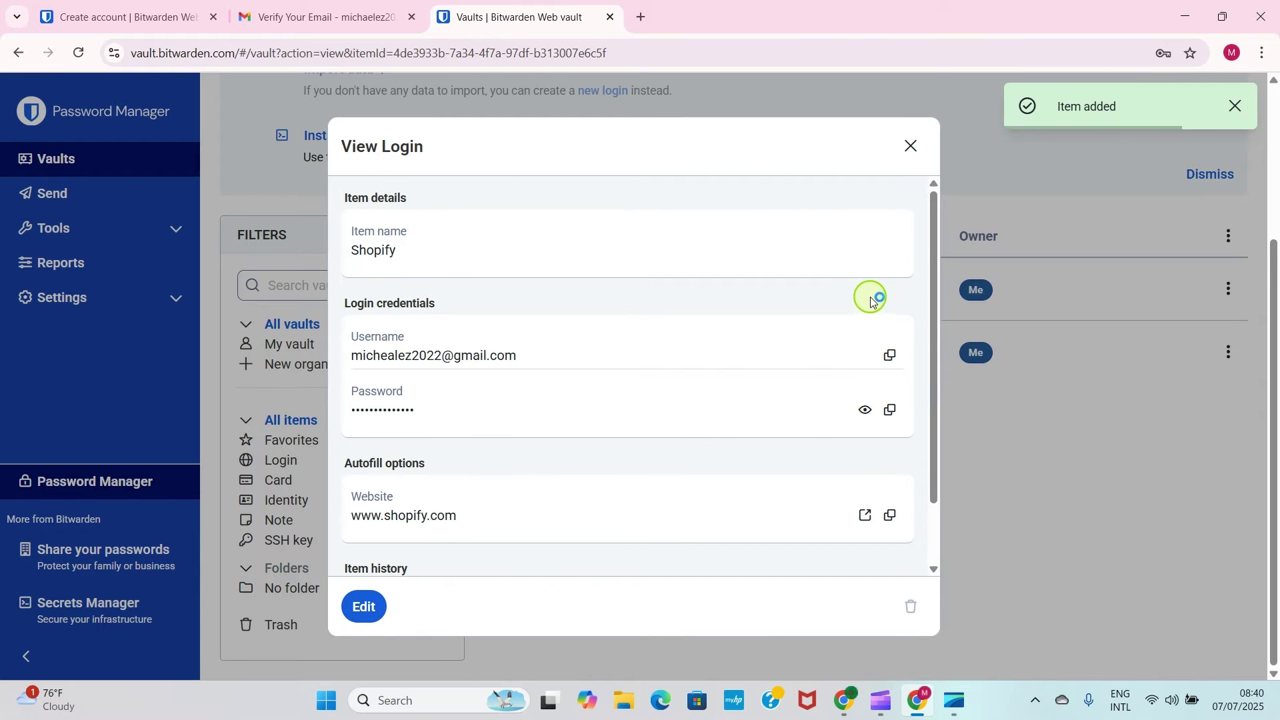
- Close the open login details, view the Shopify login, then close it to return to the vault list
left_click(910, 146)
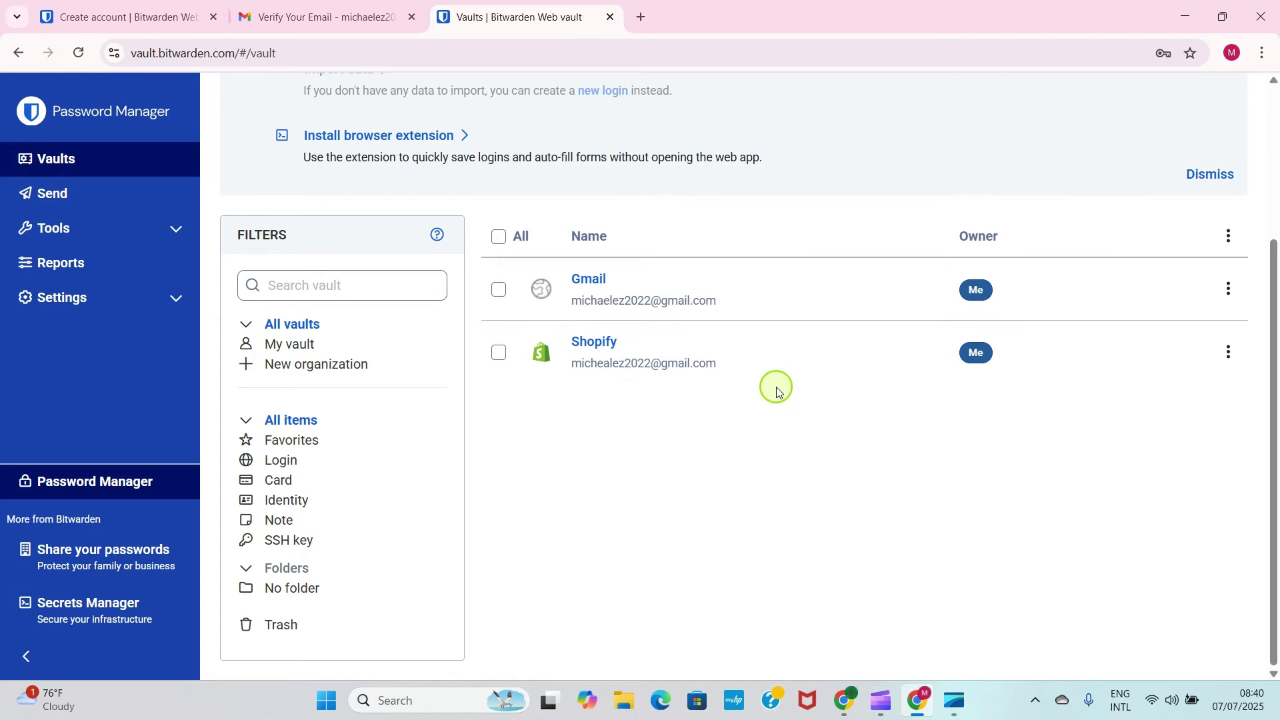
left_click(596, 351)
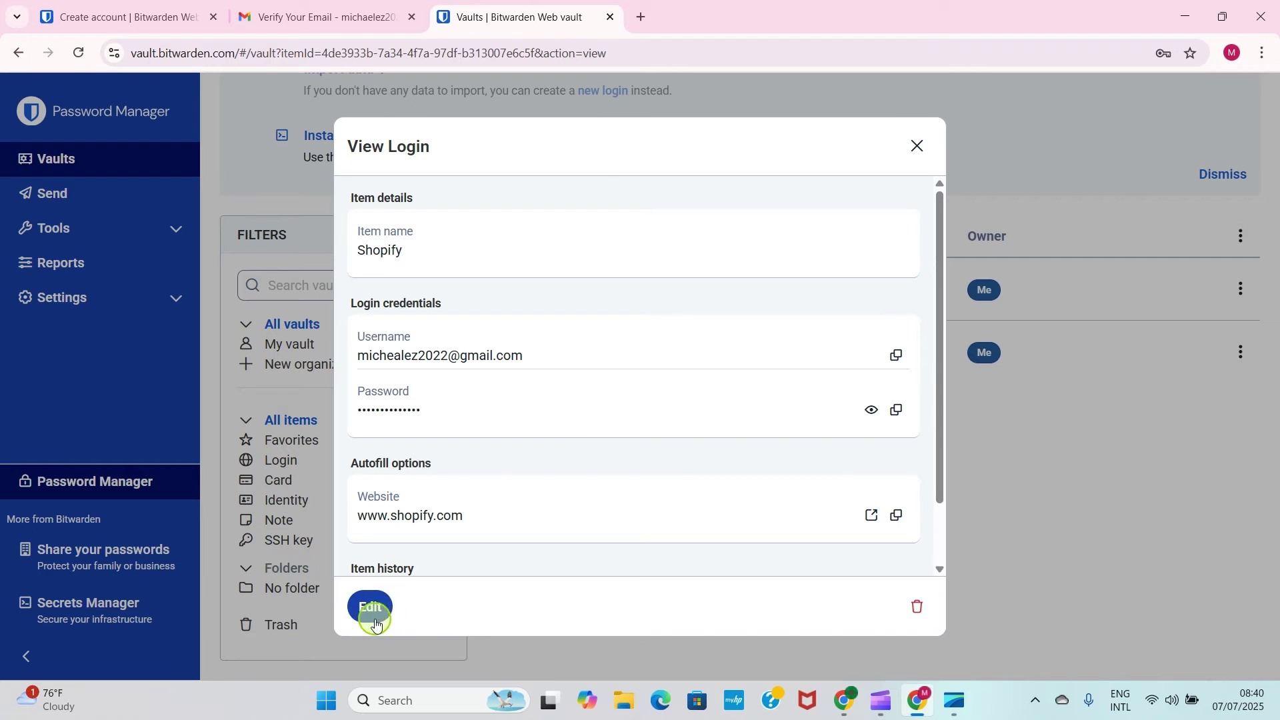
left_click(915, 161)
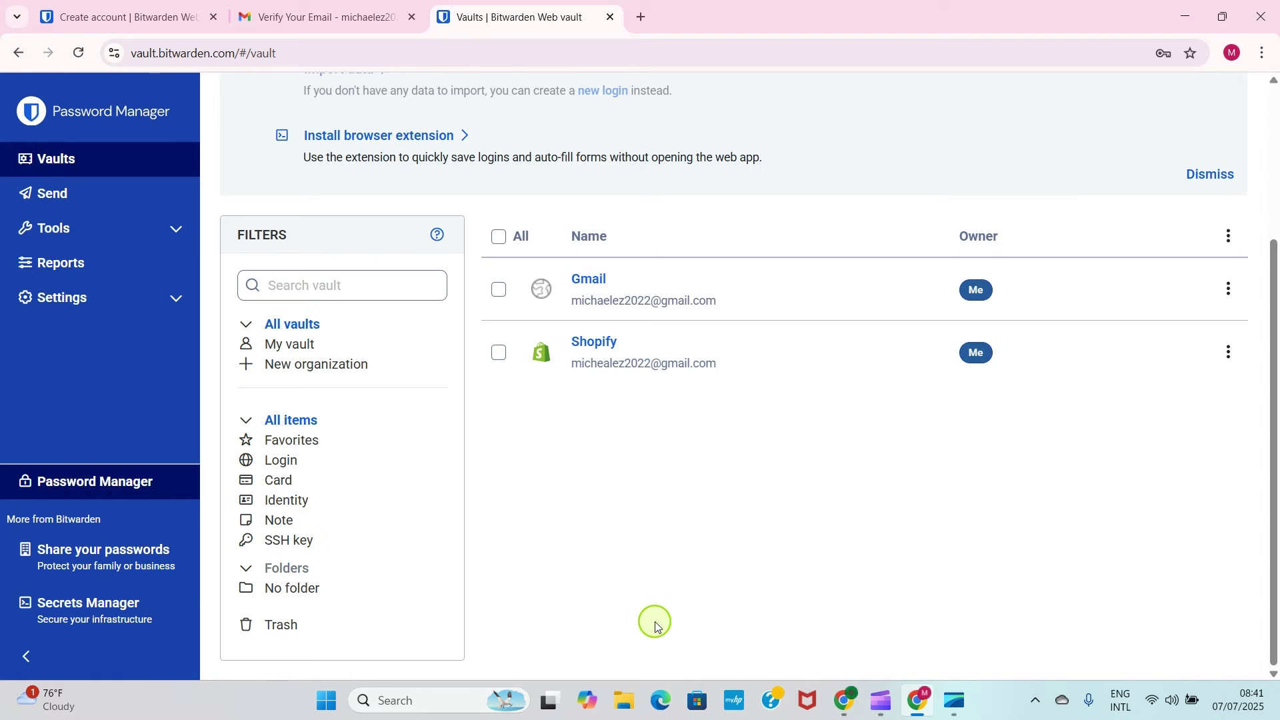
- Open bitwarden.com in a new tab and go to its downloads page
left_click(644, 13)
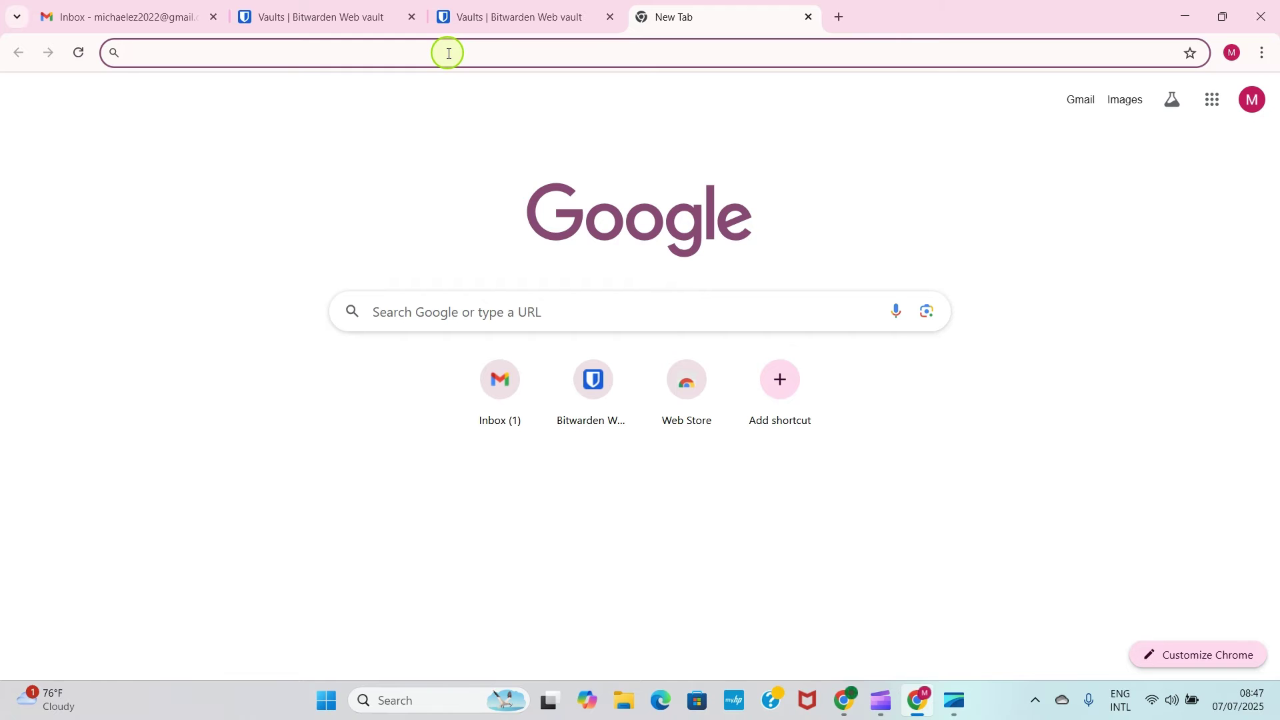
type("bitwarden.com")
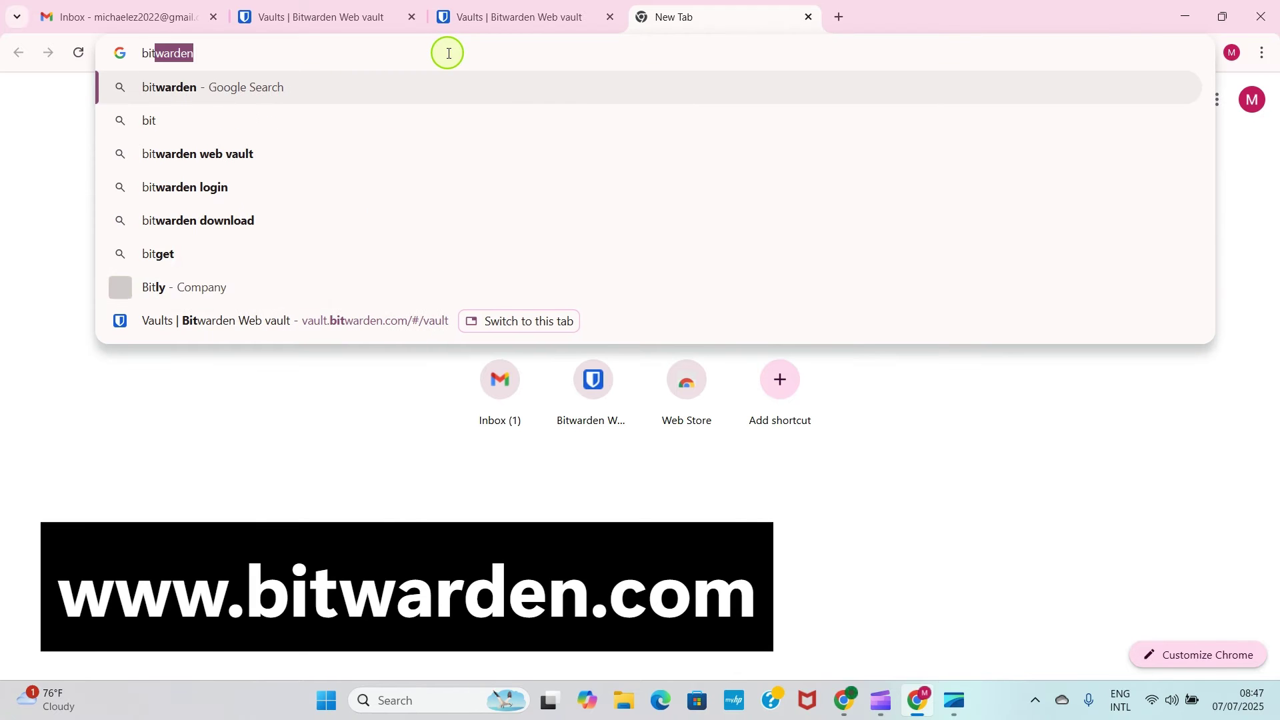
key("Return")
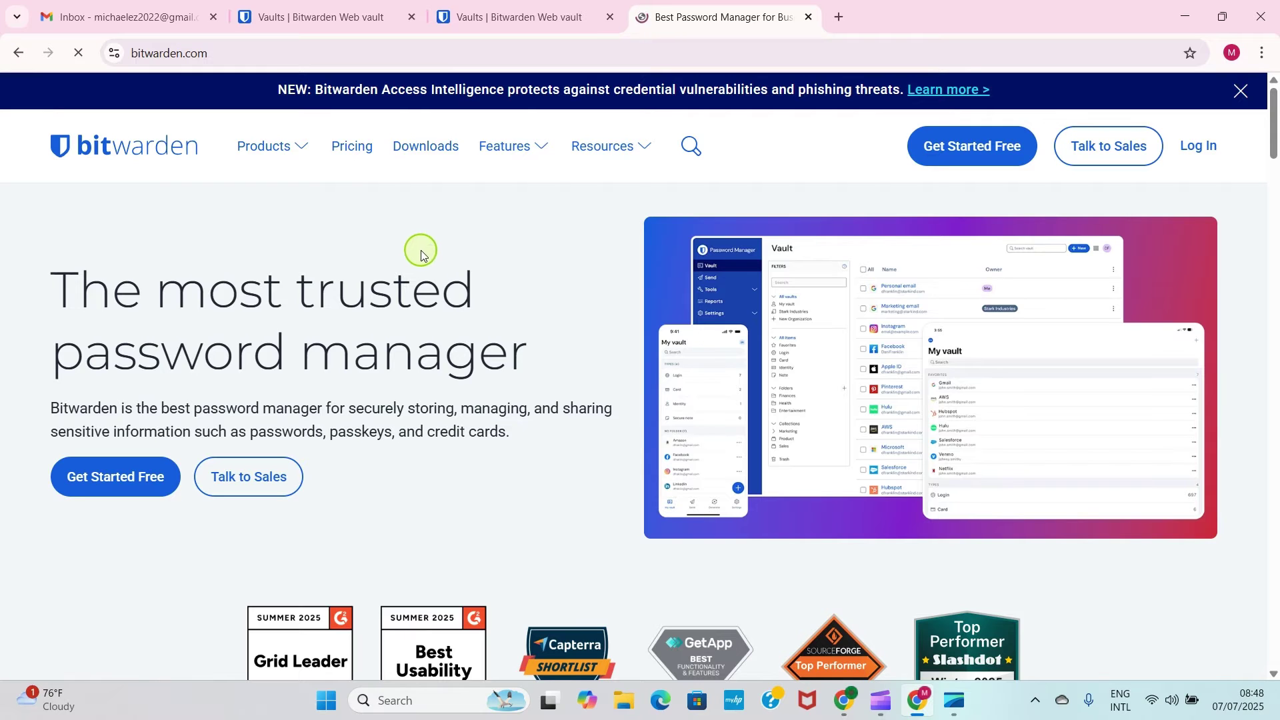
left_click(423, 154)
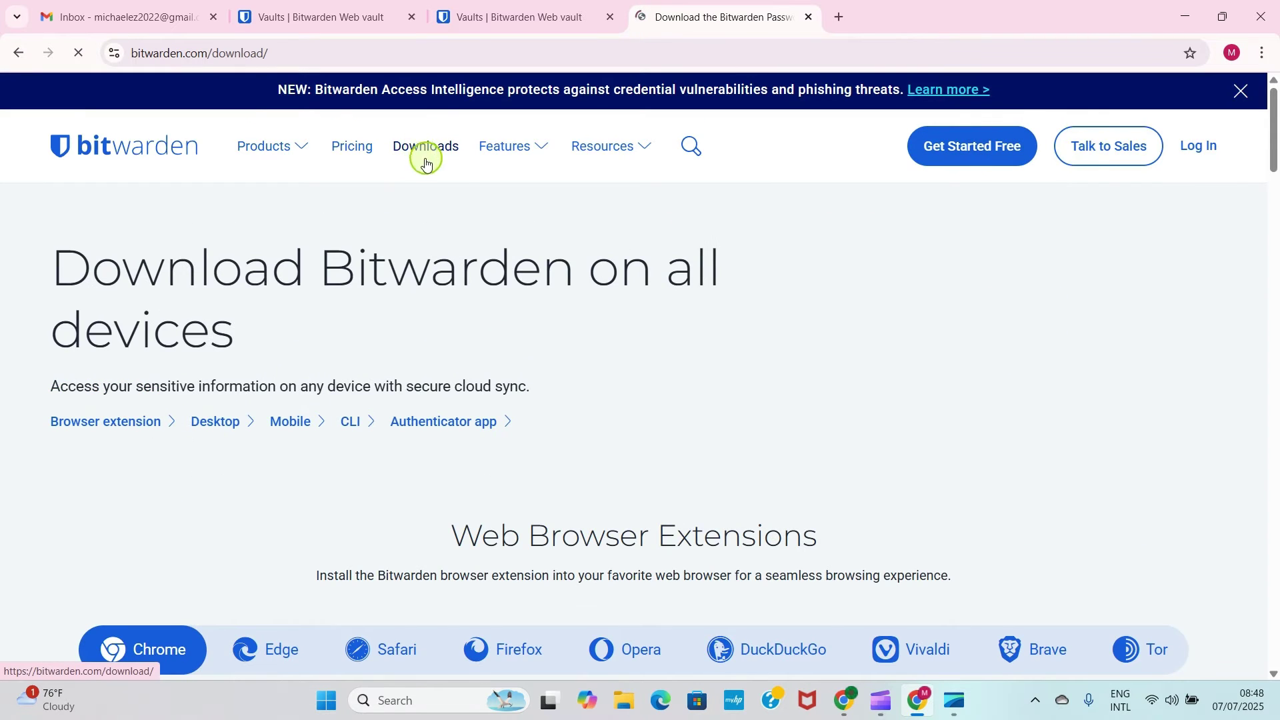
scroll(564, 440, "down", 3)
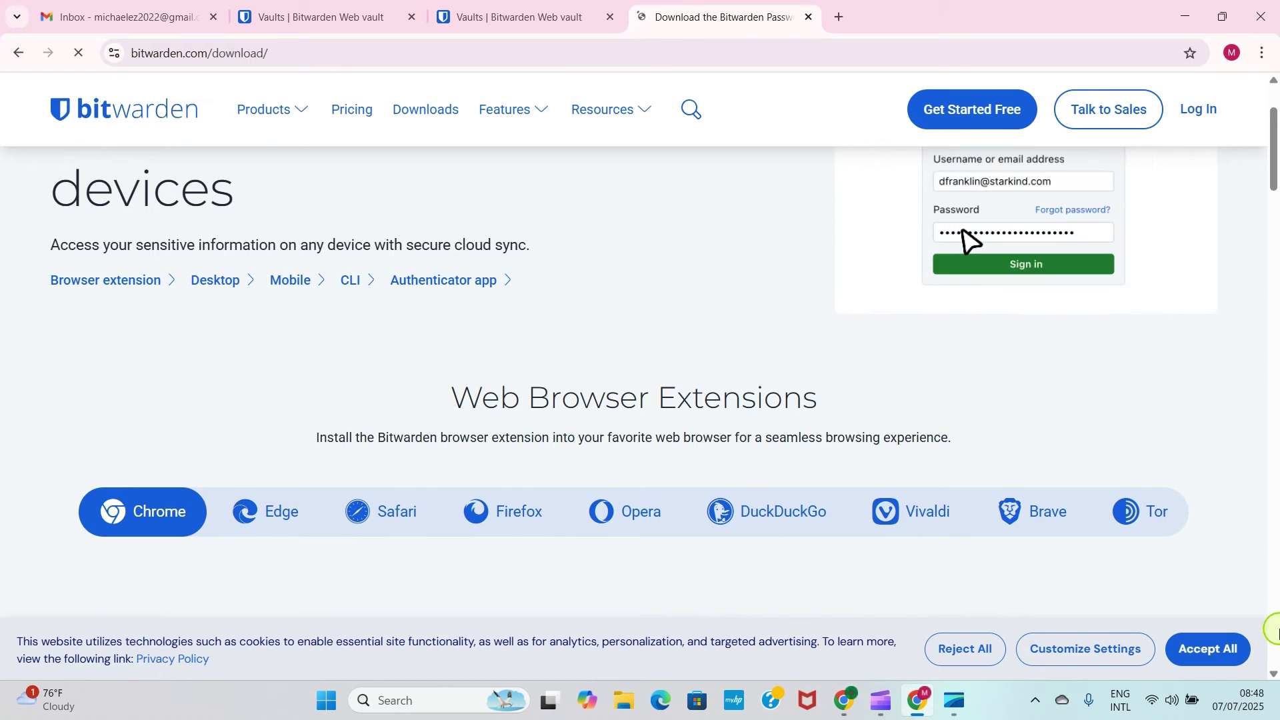
- Accept the cookies and open the Bitwarden extension's Chrome Web Store page from the Chrome section
left_click(1203, 658)
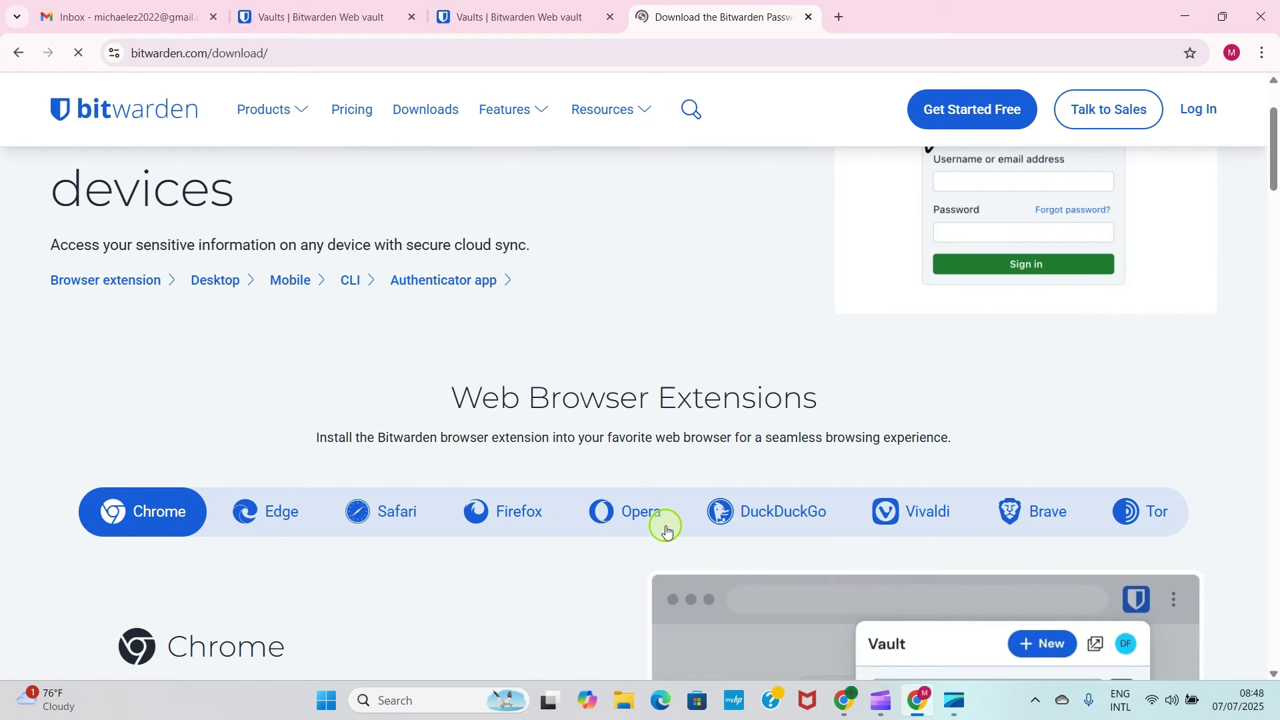
left_click(147, 518)
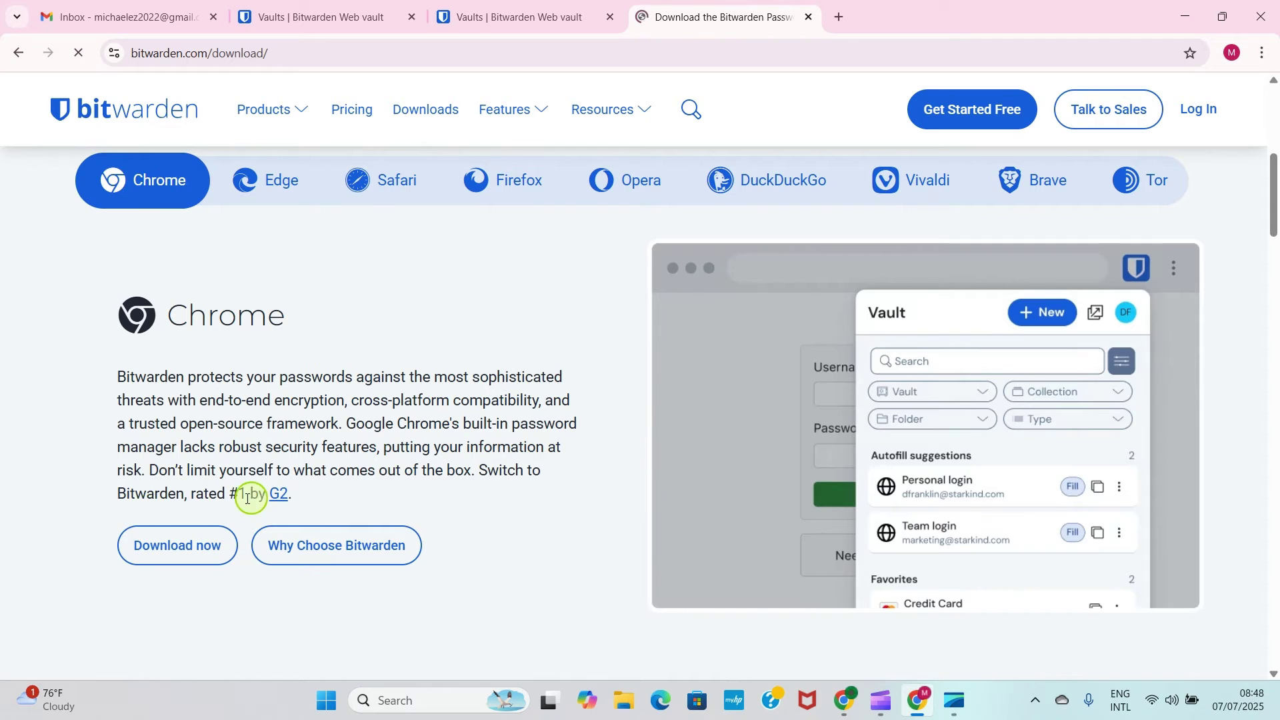
left_click(179, 564)
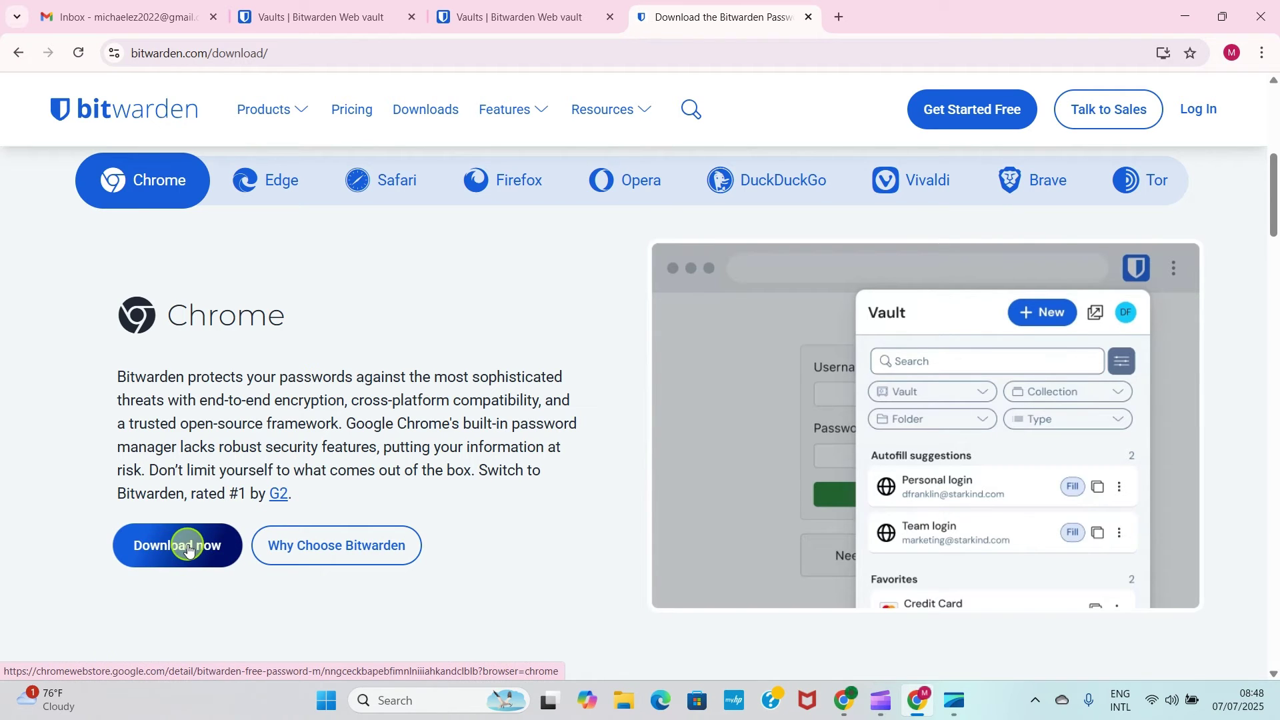
left_click(186, 550)
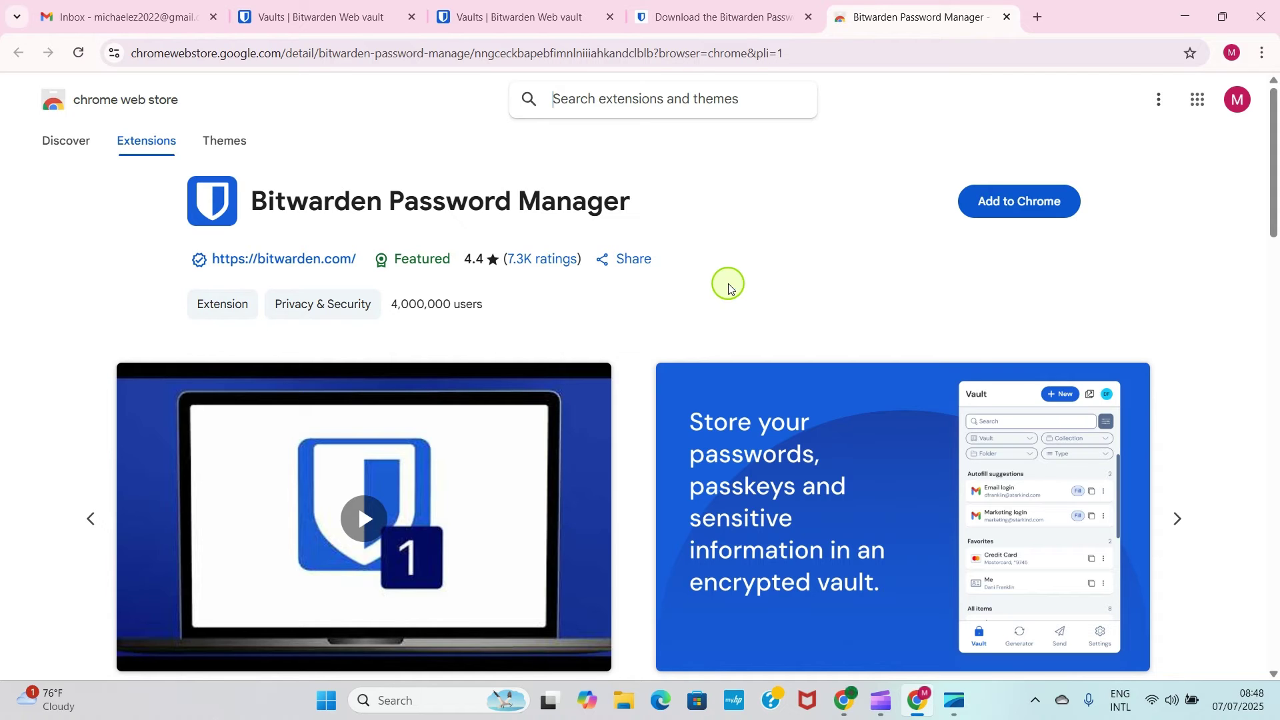
- Install the Bitwarden Password Manager extension with Add to Chrome and confirm Add extension
left_click(1020, 211)
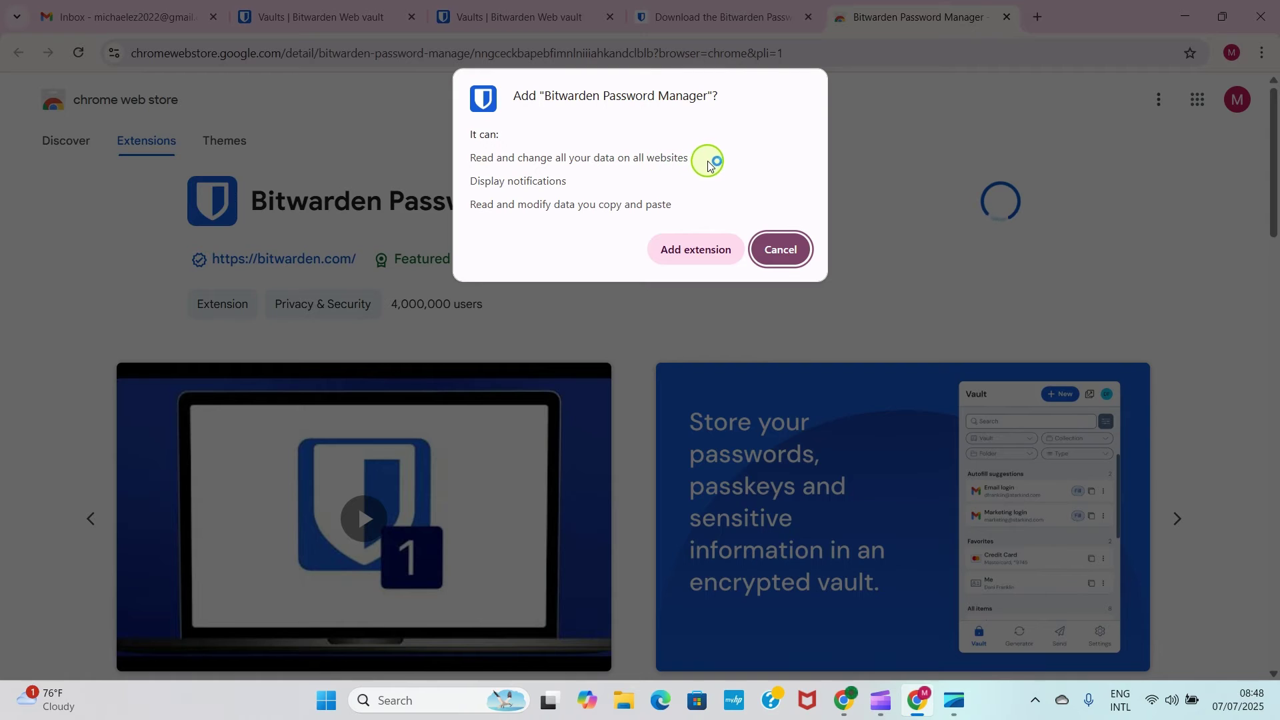
left_click(704, 253)
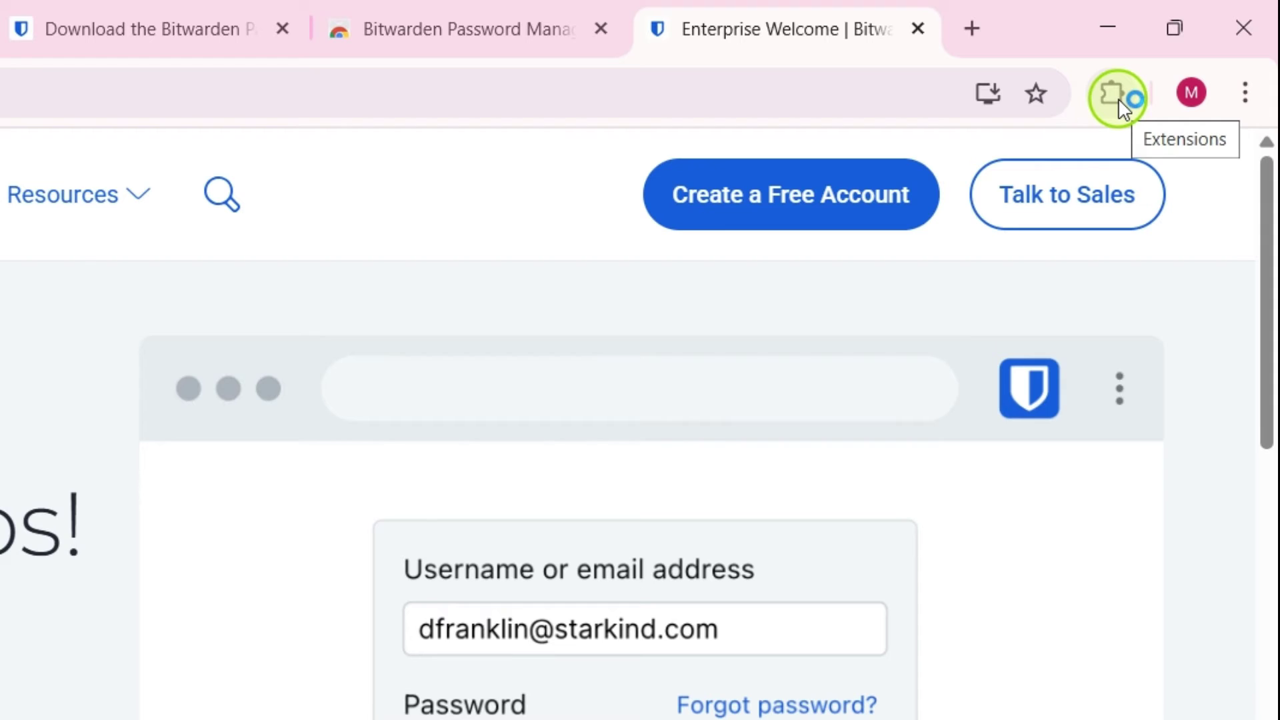
- Launch the Bitwarden extension's login popup from Chrome's Extensions menu
left_click(1118, 98)
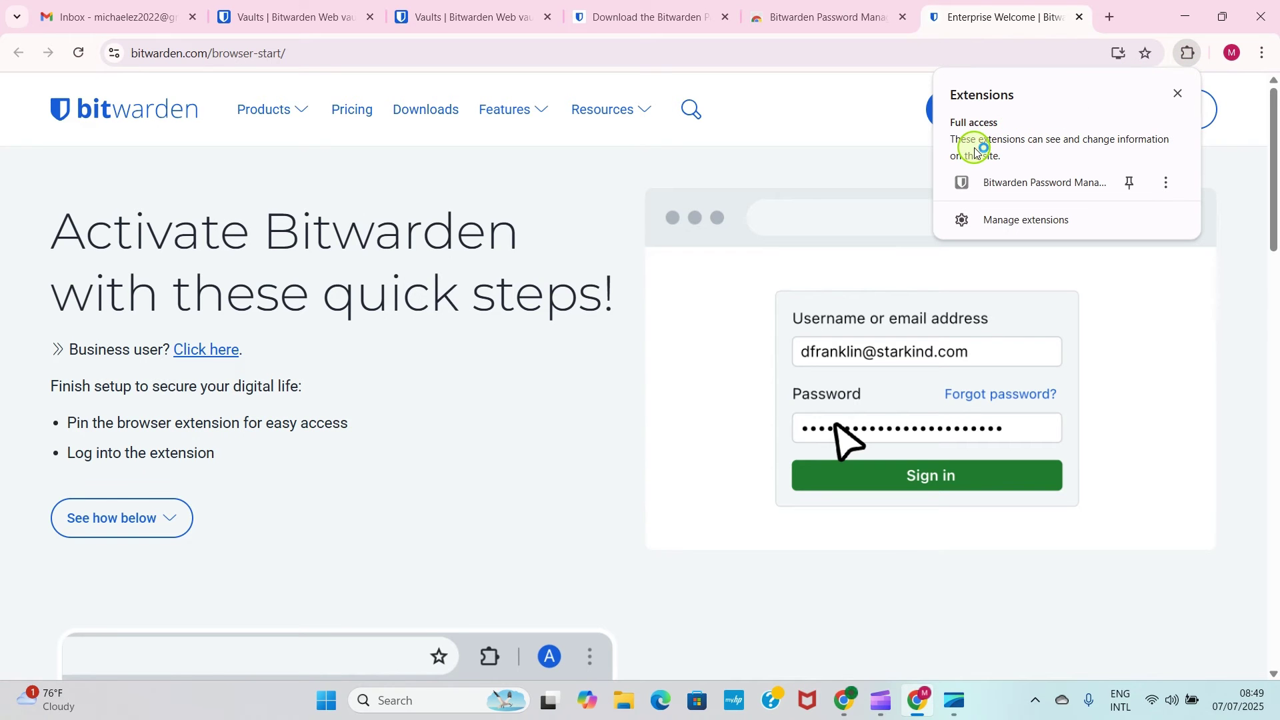
left_click(1015, 186)
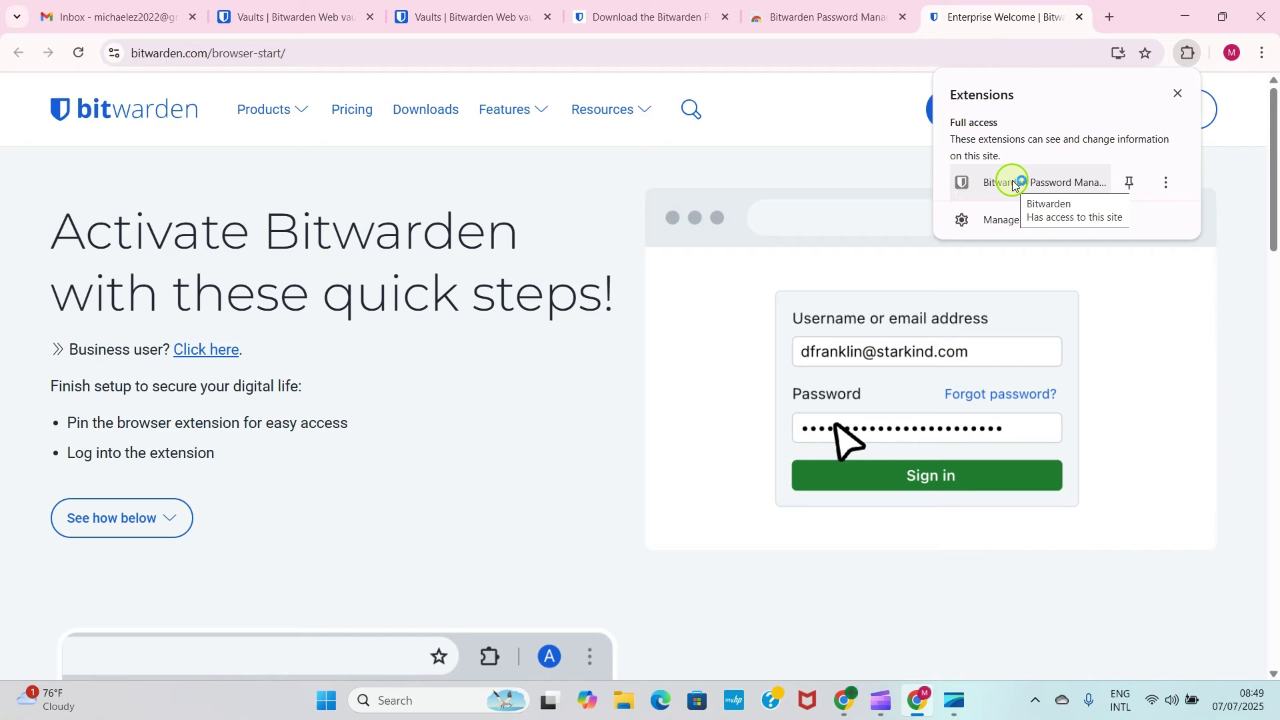
left_click(1013, 184)
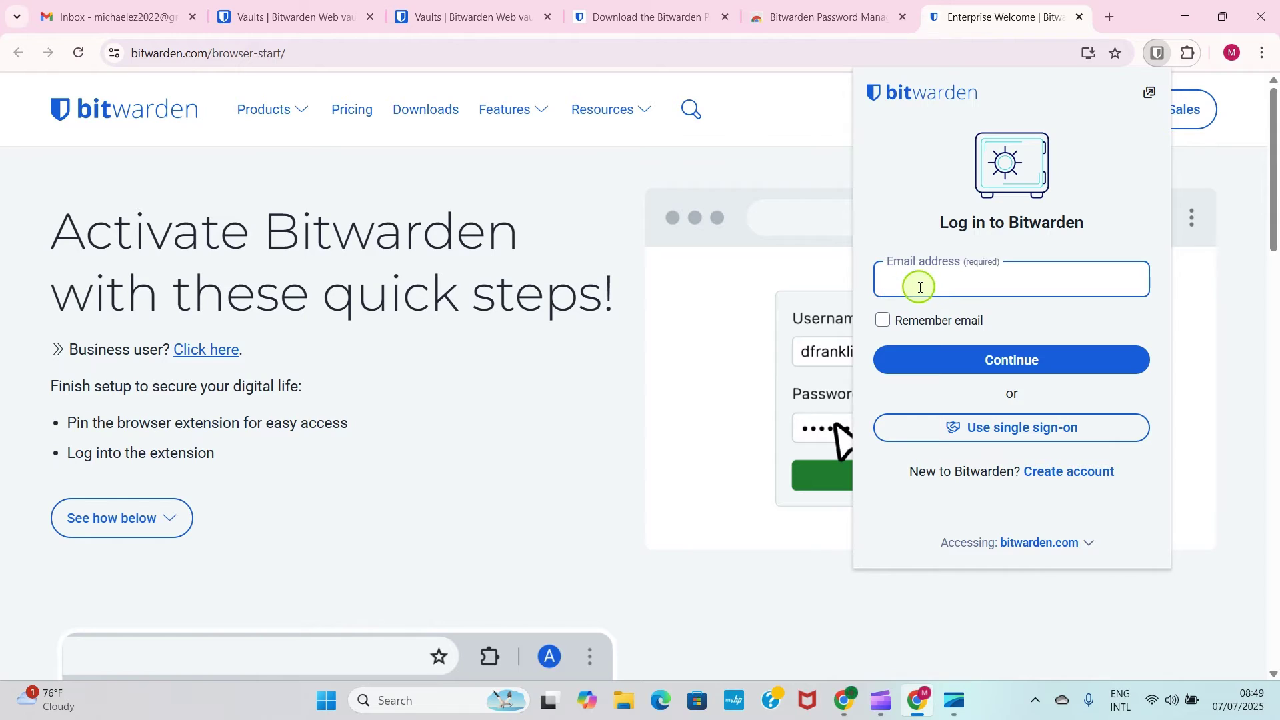
- Log in with the saved account email, Remember email ticked, and the master password
left_click(912, 289)
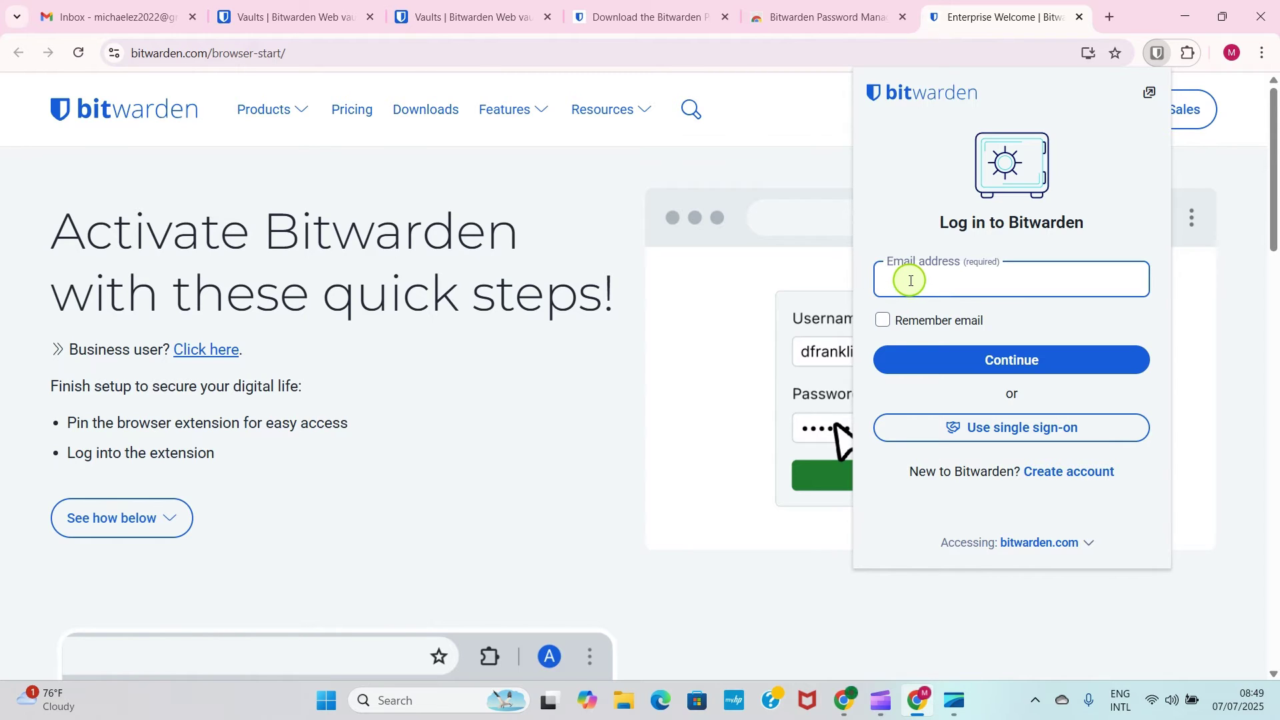
left_click(910, 280)
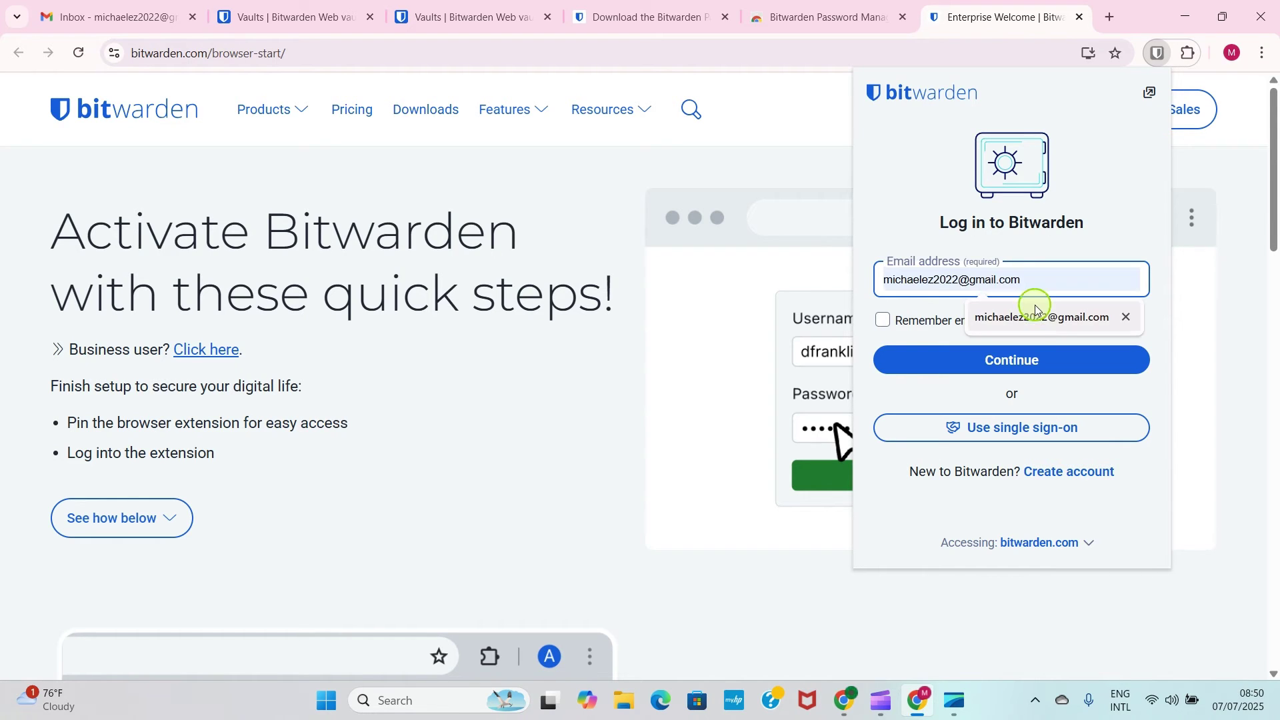
left_click(1031, 325)
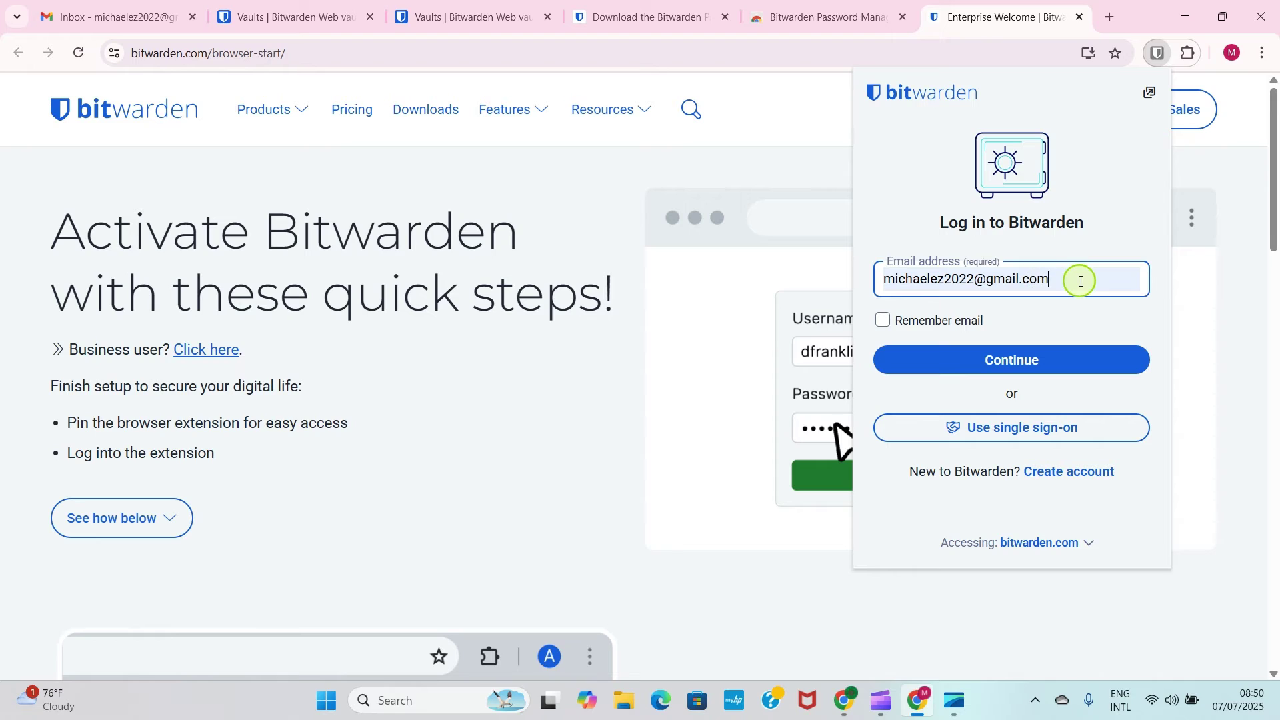
left_click(892, 320)
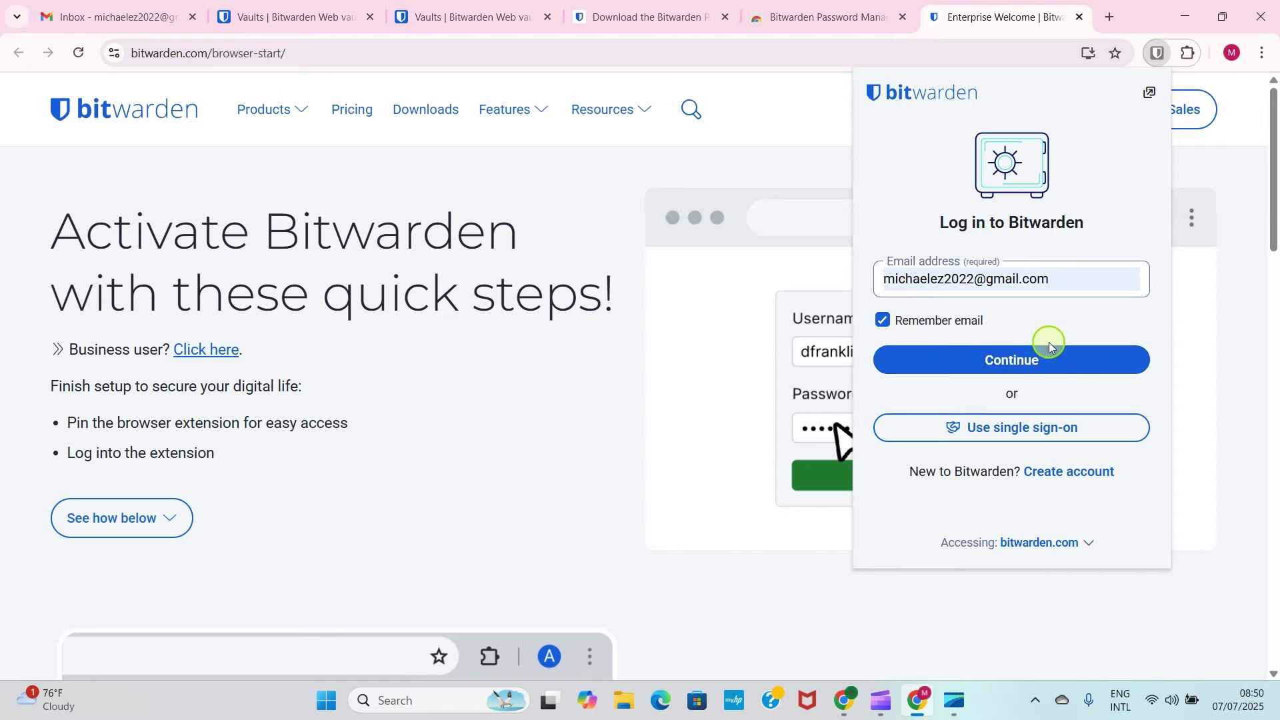
left_click(1025, 368)
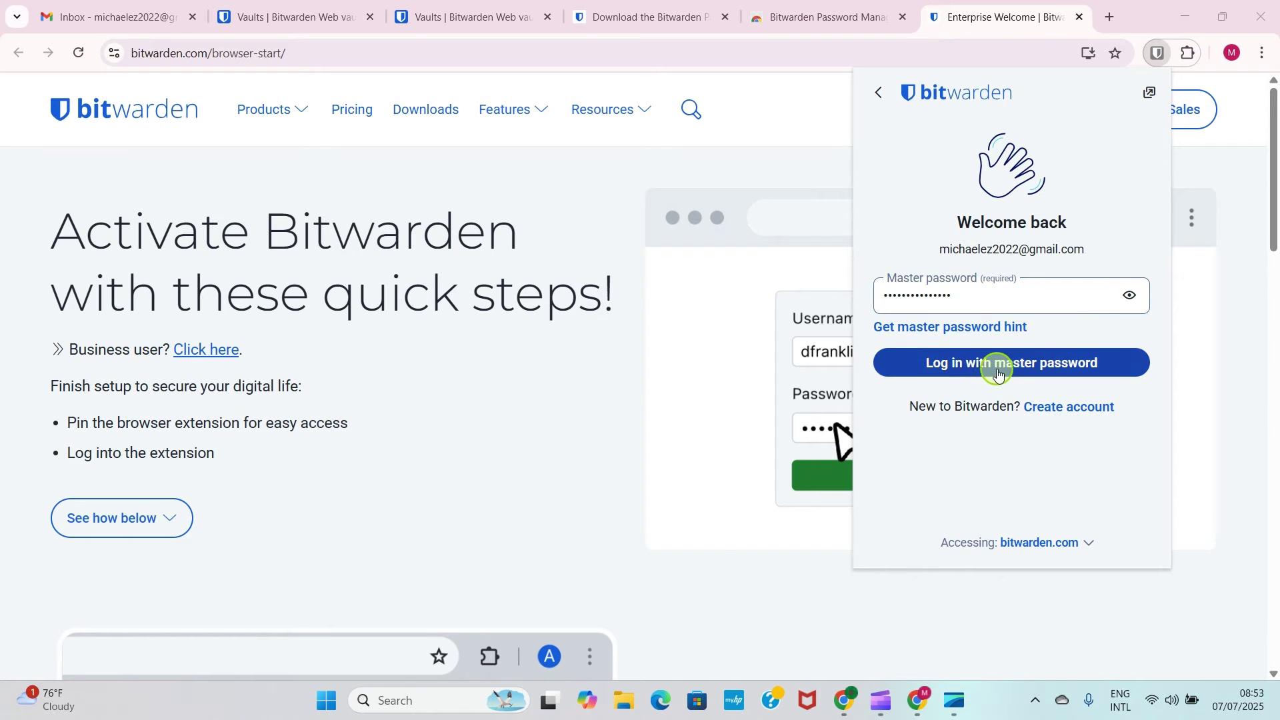
left_click(1053, 375)
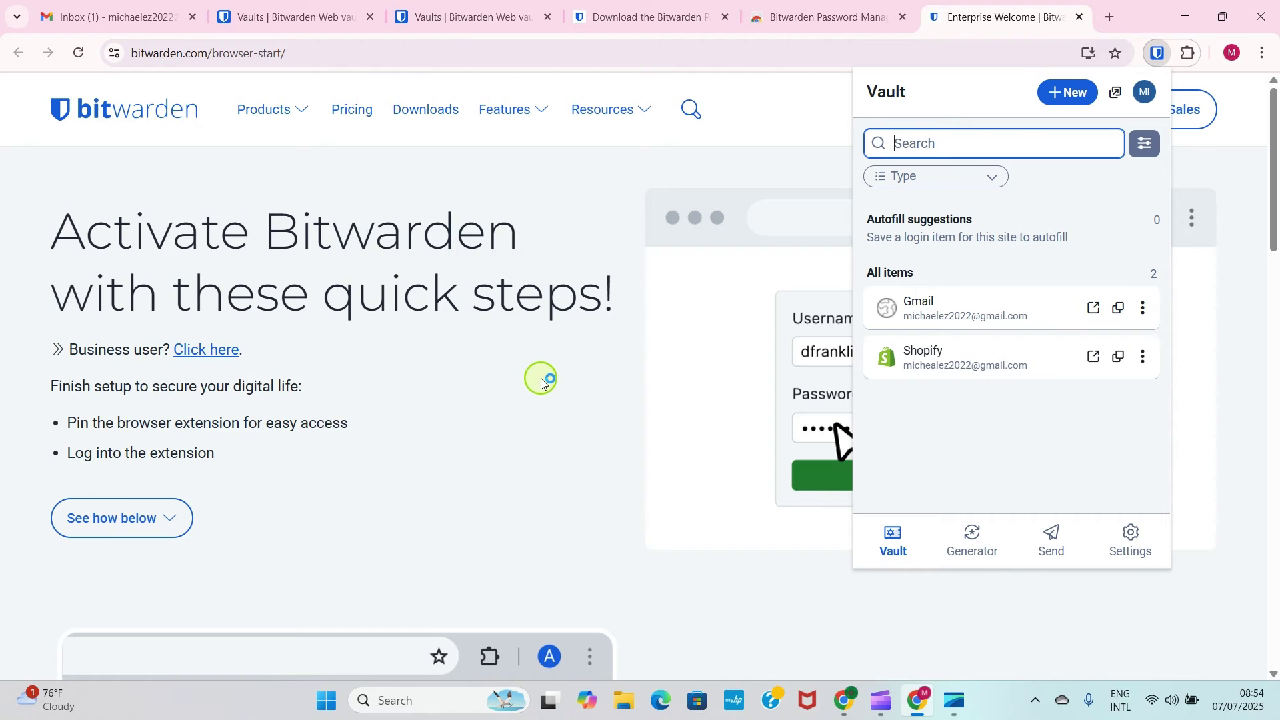
- Close the extension popup and open shopify.com's email sign-up form in a new tab, focusing the Email field
left_click(566, 405)
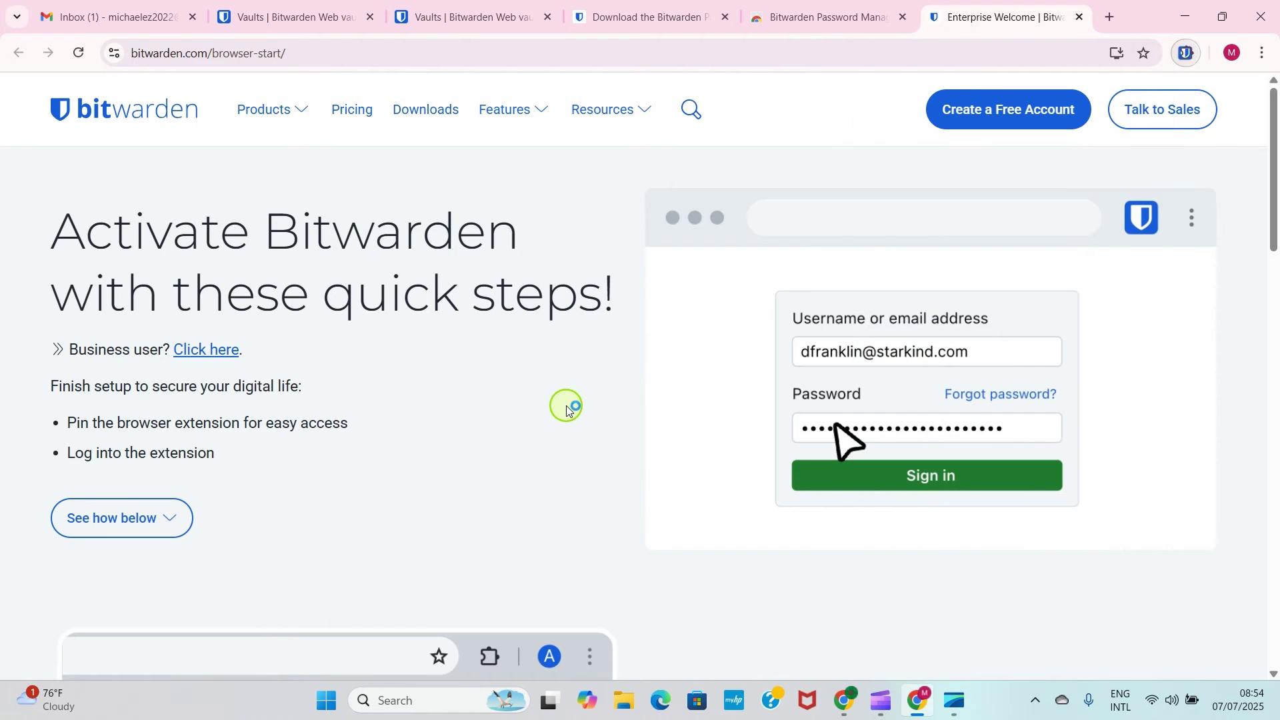
left_click(1110, 12)
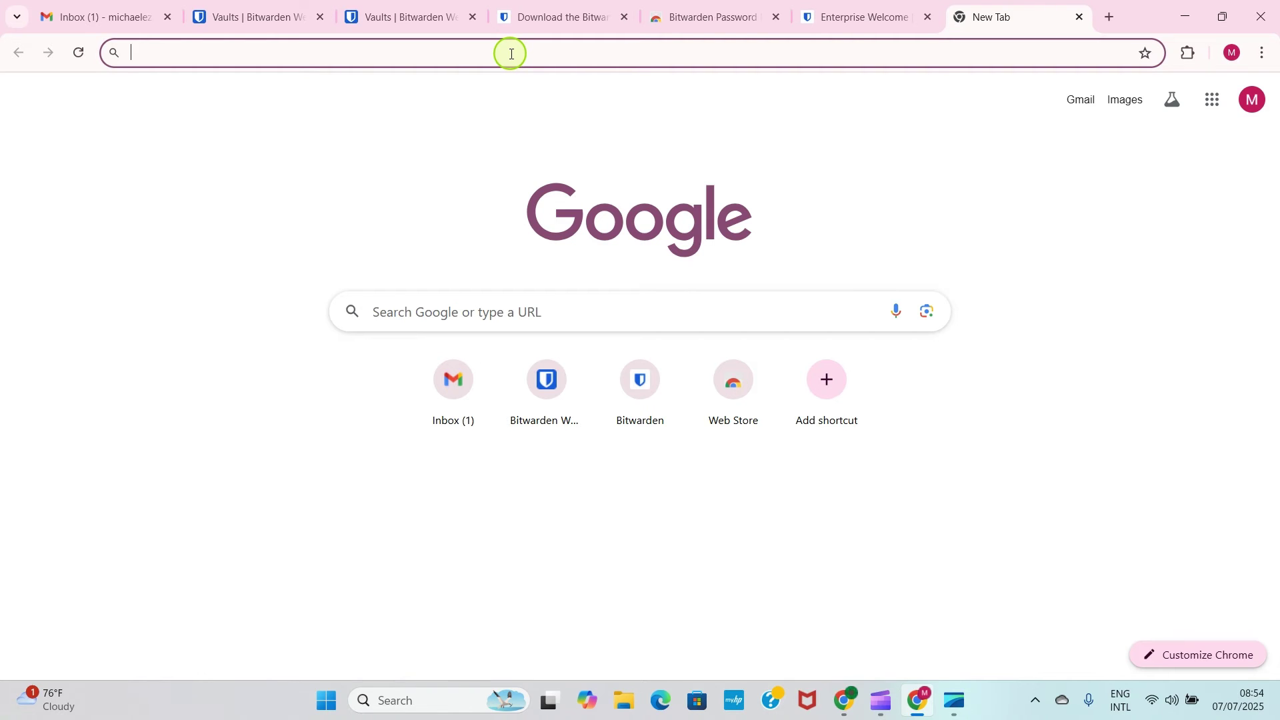
type("shopify.com")
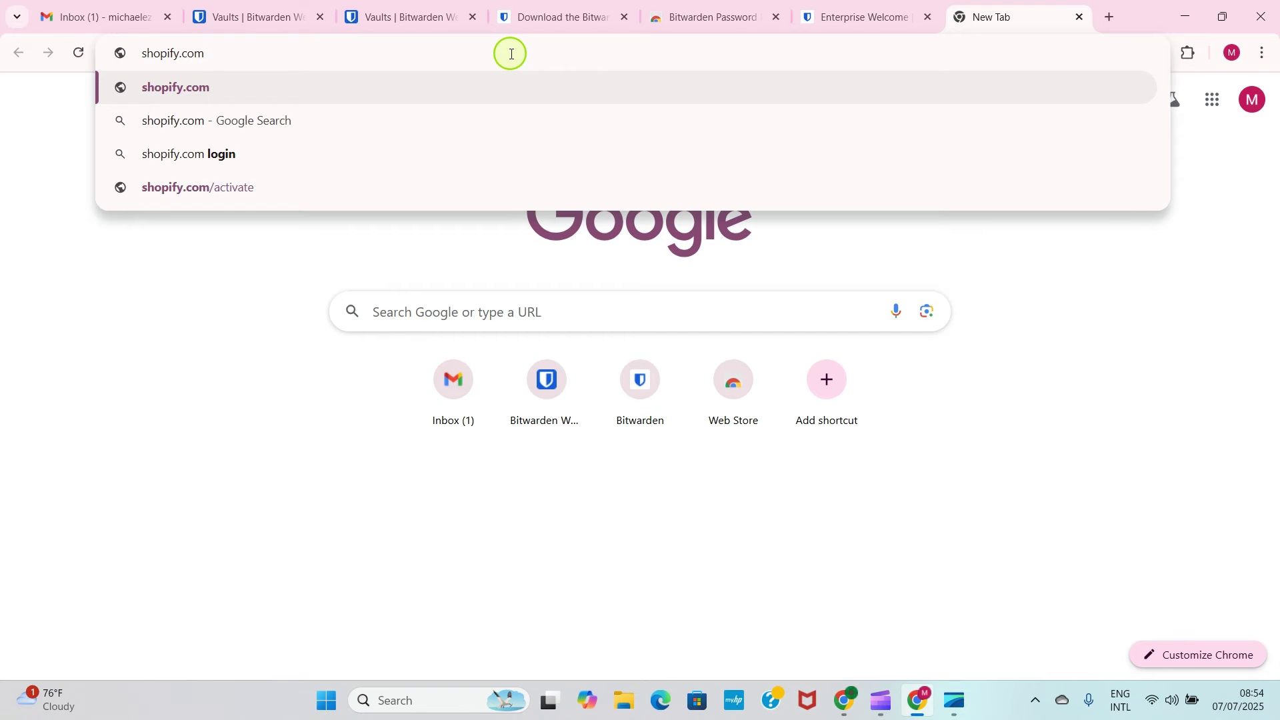
key("Return")
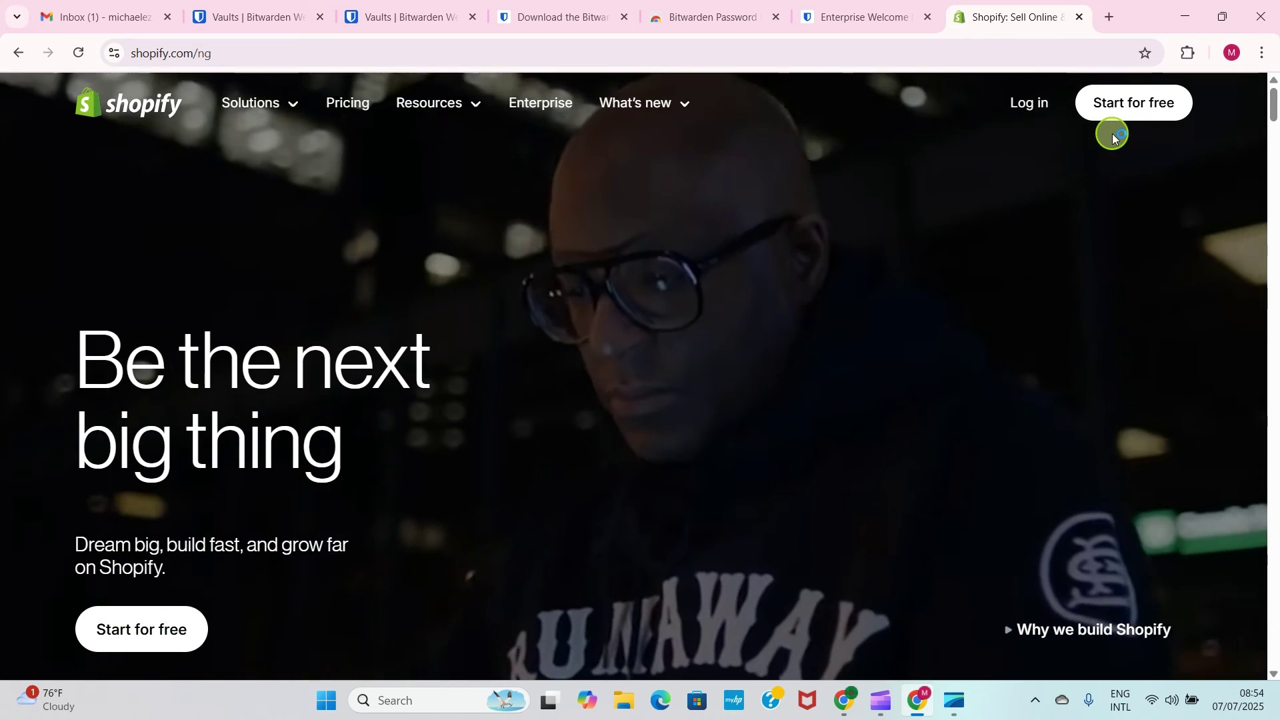
left_click(1141, 102)
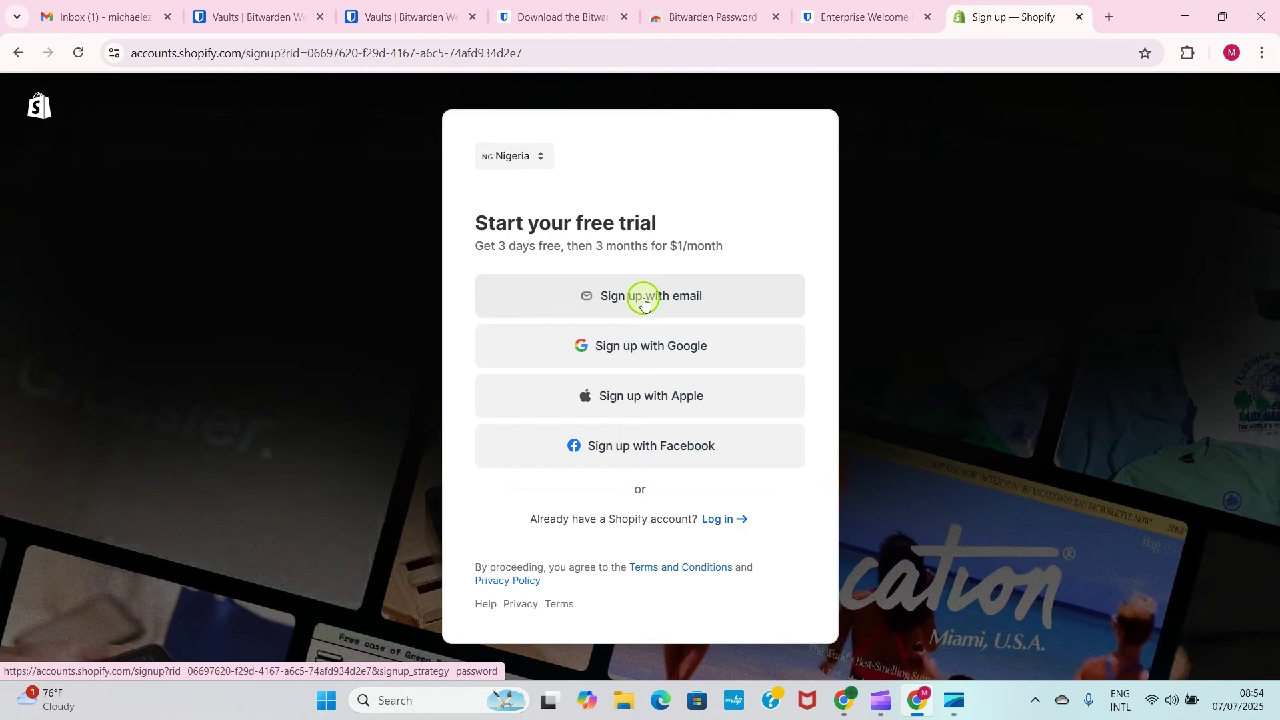
left_click(642, 299)
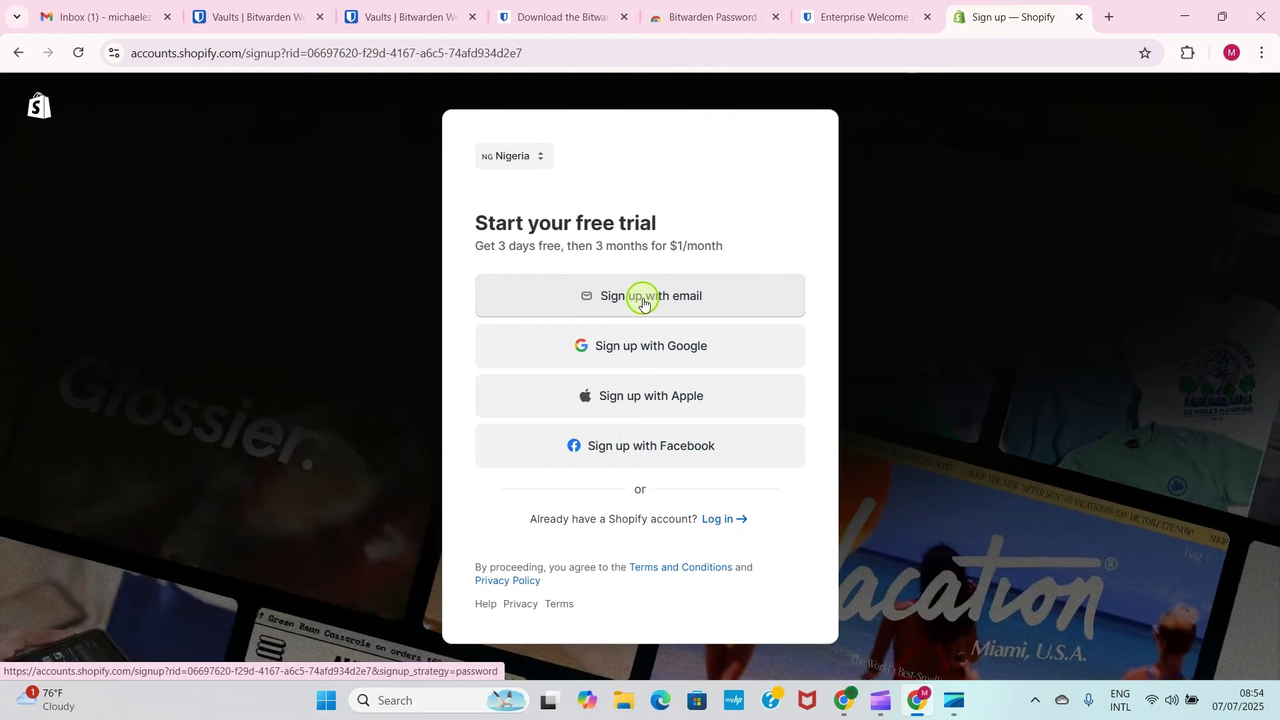
left_click(539, 330)
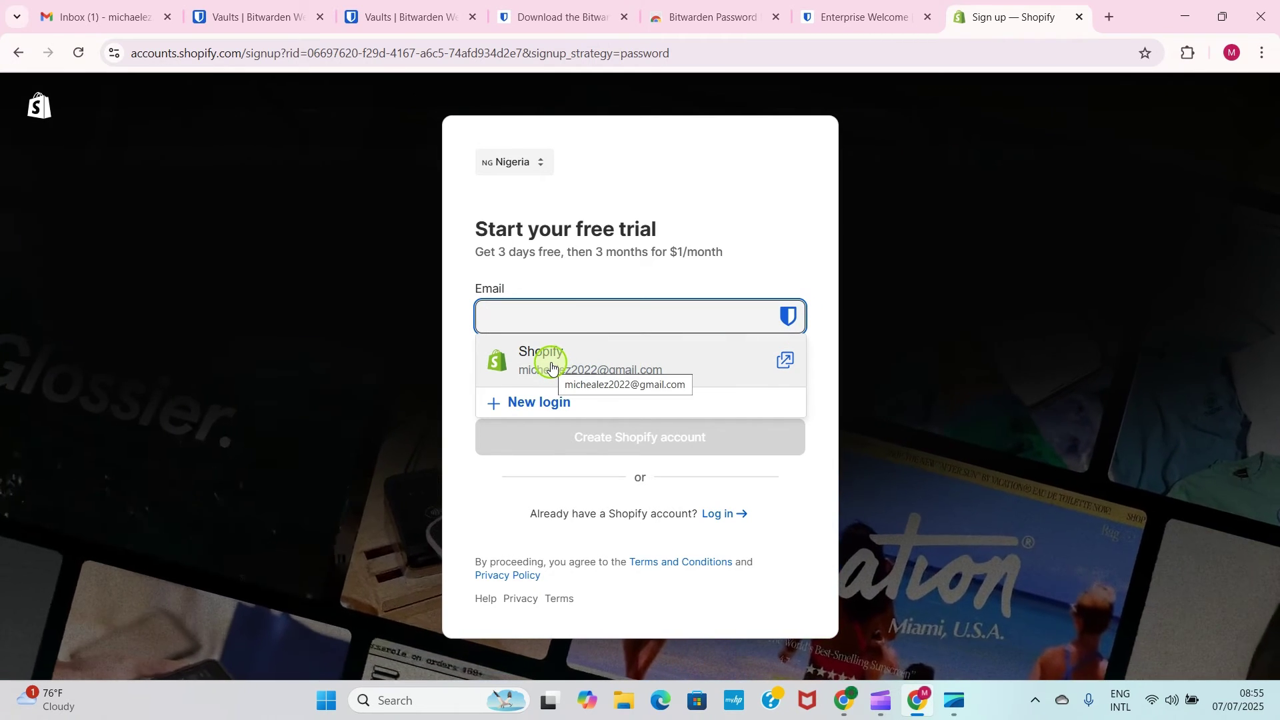
- Create the Shopify account using Bitwarden's autofilled Shopify login, choosing Never for Chrome's password save
left_click(552, 365)
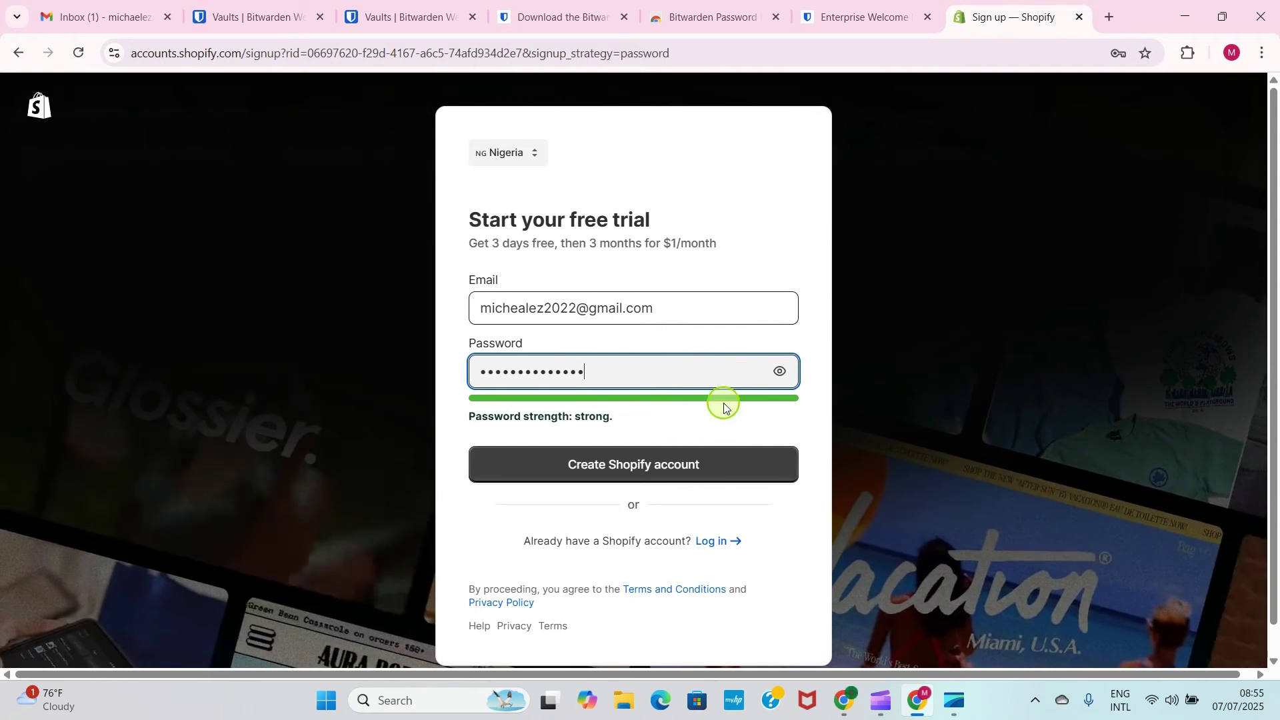
left_click(668, 465)
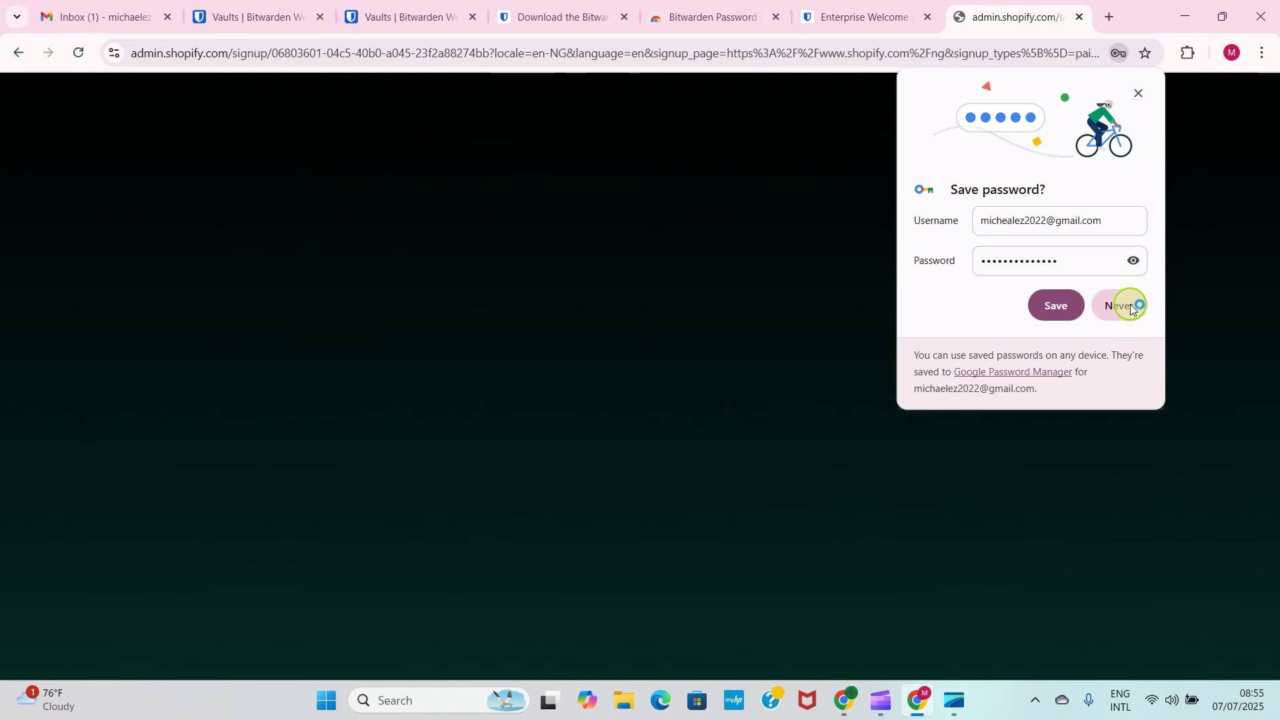
left_click(1127, 308)
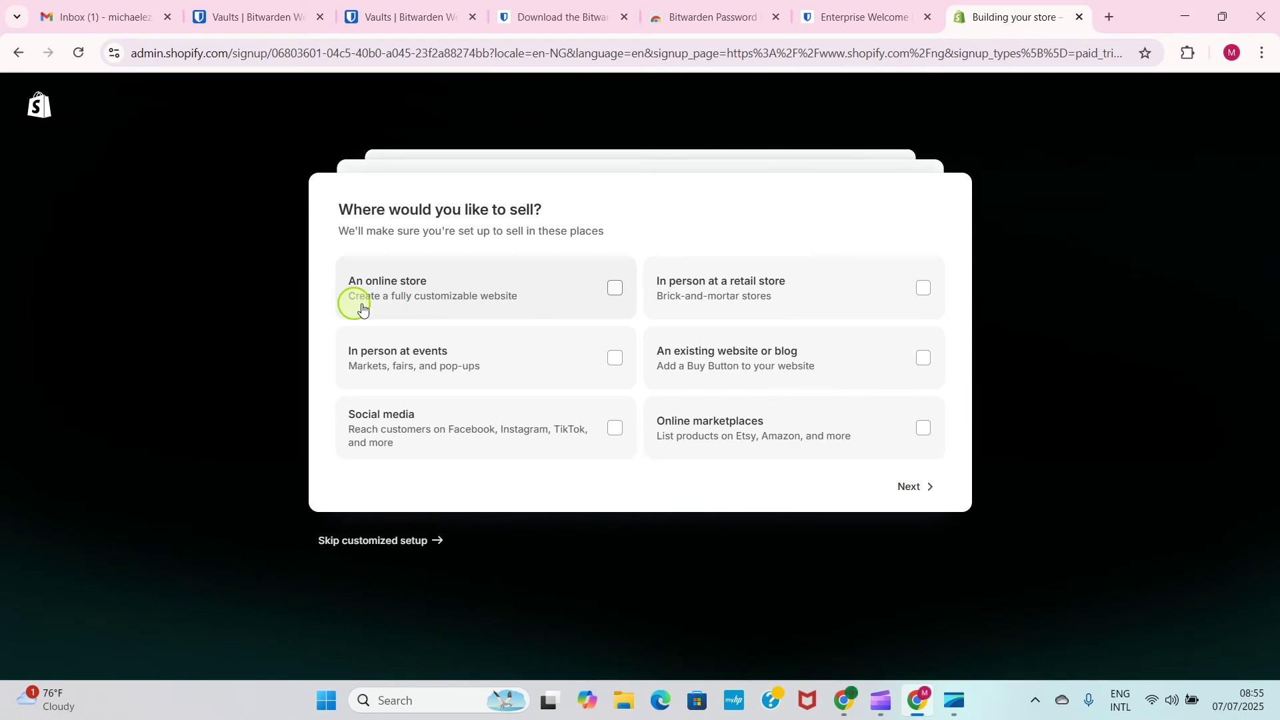
- Choose An online store and advance through the business and what-to-sell questions to the plan page
left_click(617, 289)
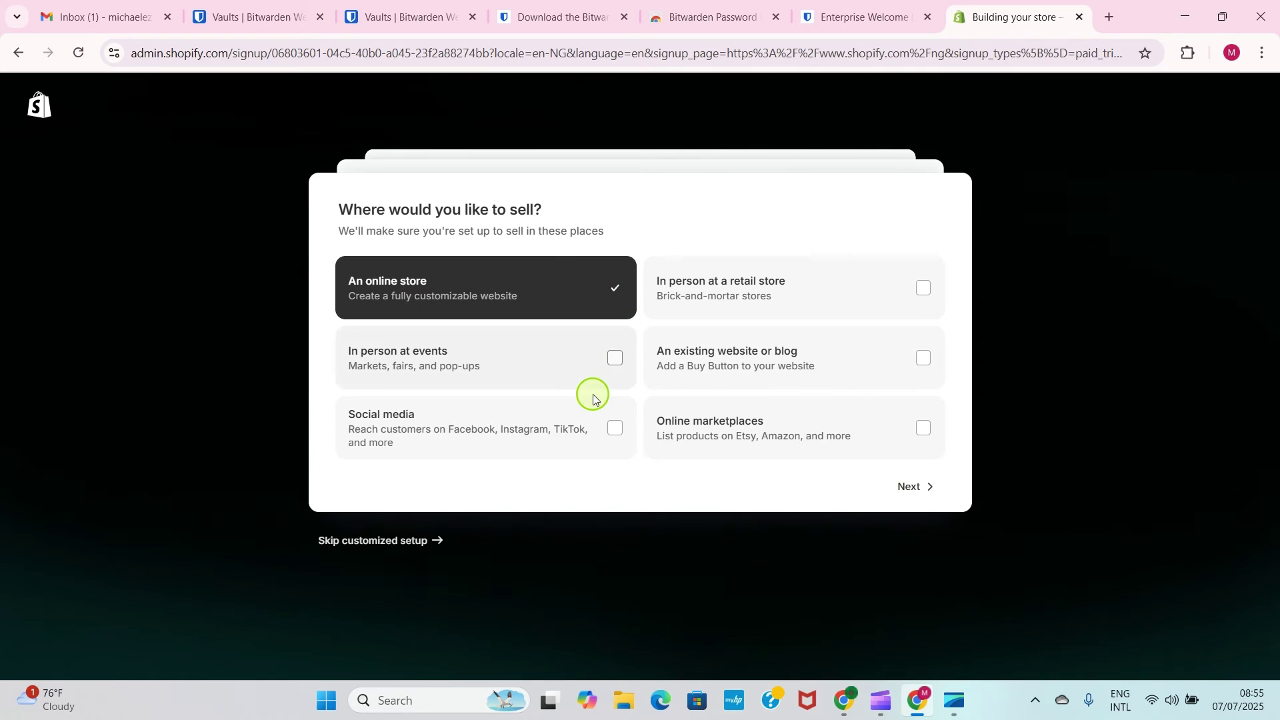
left_click(931, 489)
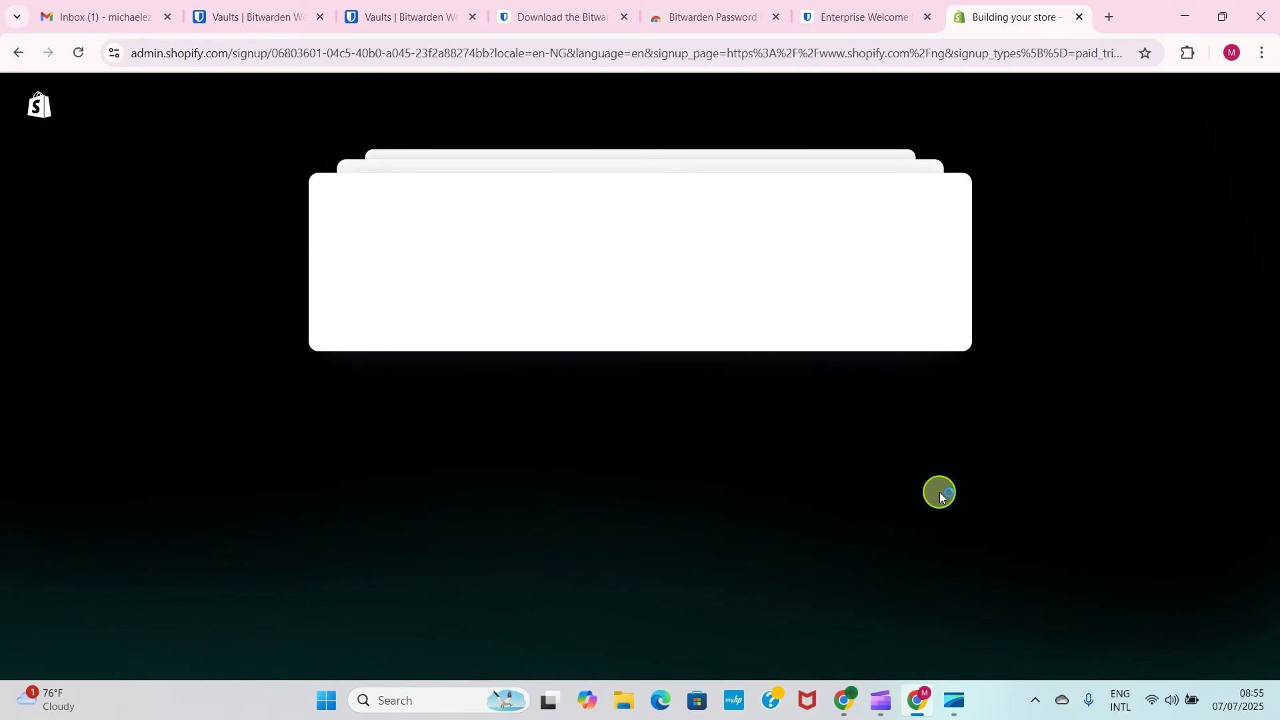
left_click(931, 330)
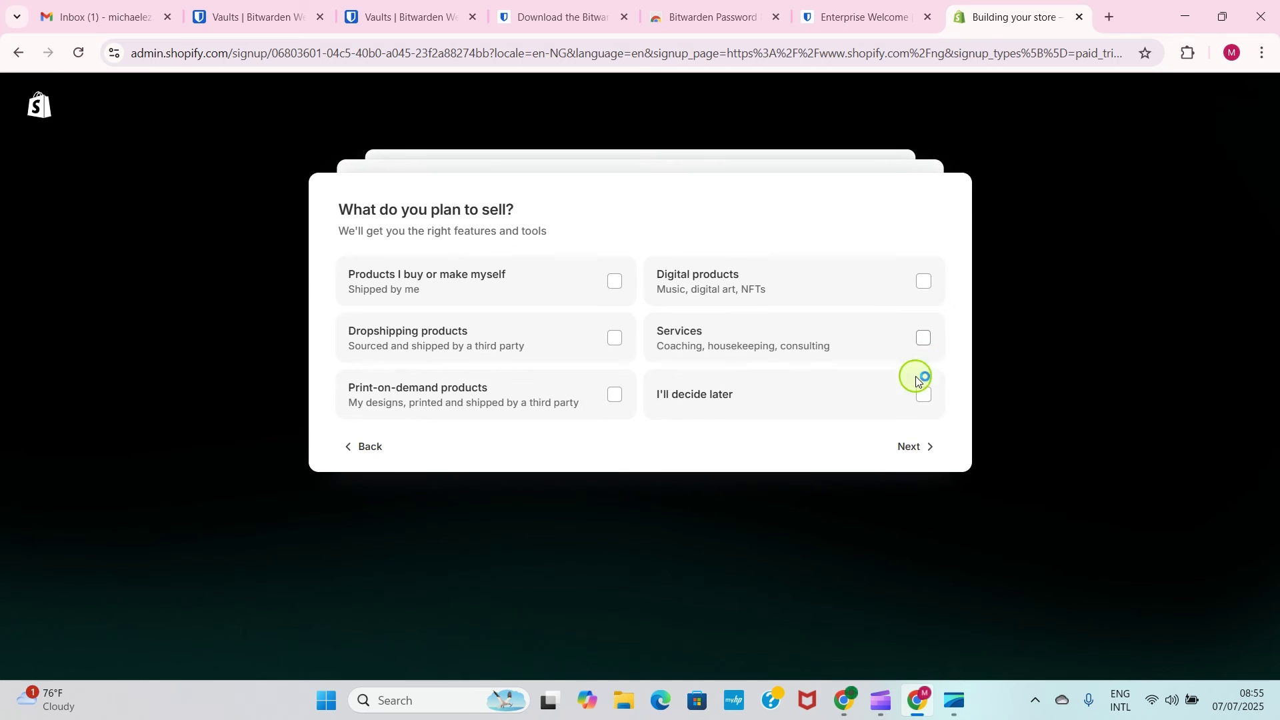
left_click(909, 446)
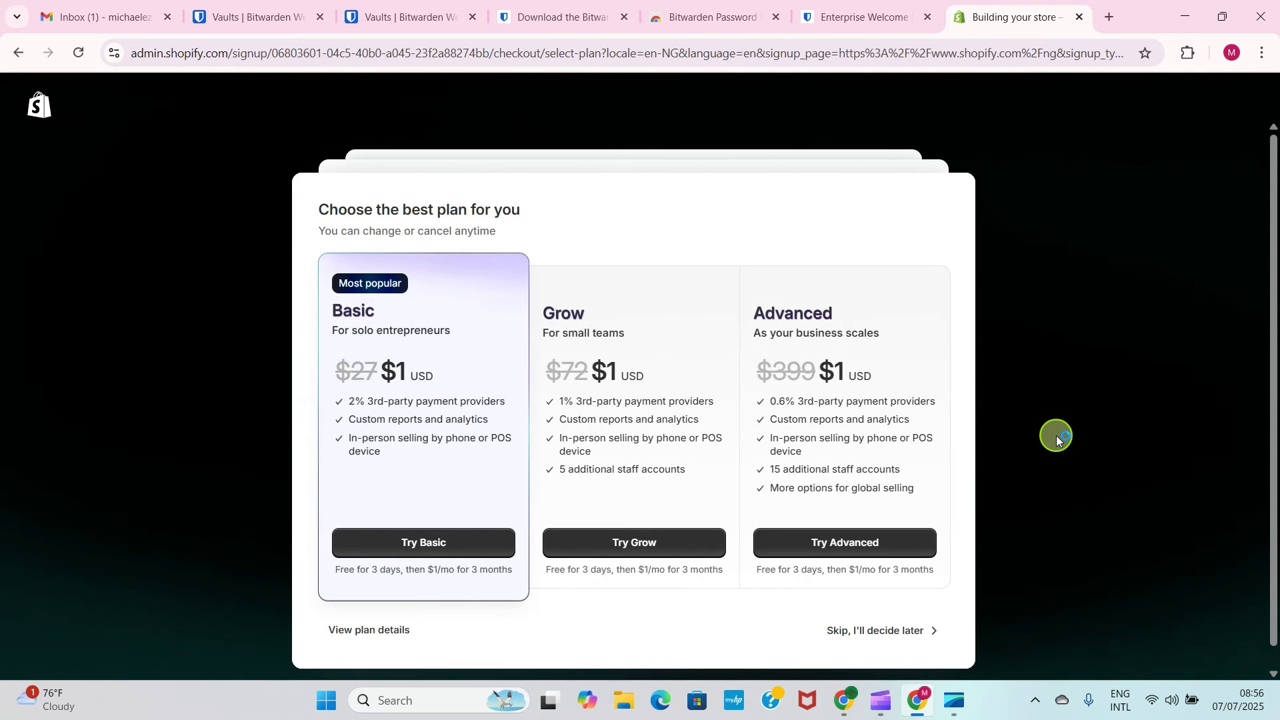
- Return to the Bitwarden vault tab and open the Send page from the sidebar
key("ctrl+2")
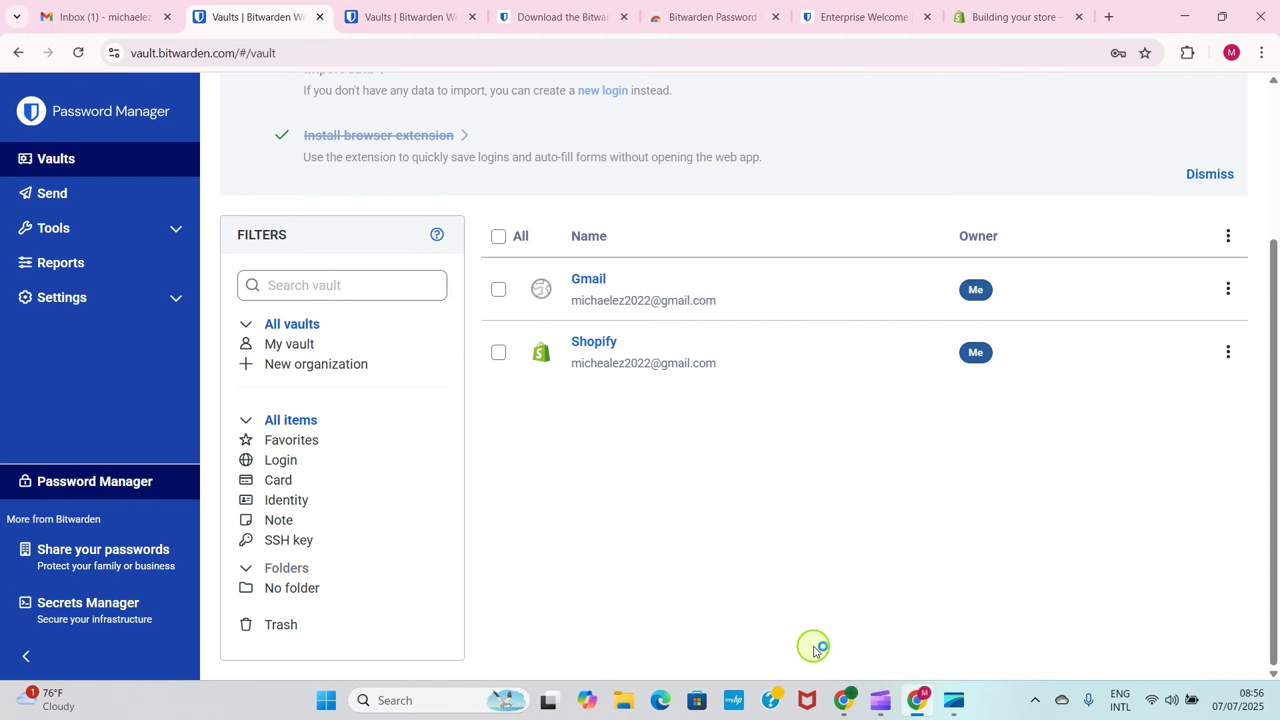
scroll(534, 527, "up", 3)
scroll(540, 530, "up", 1)
scroll(540, 529, "down", 2)
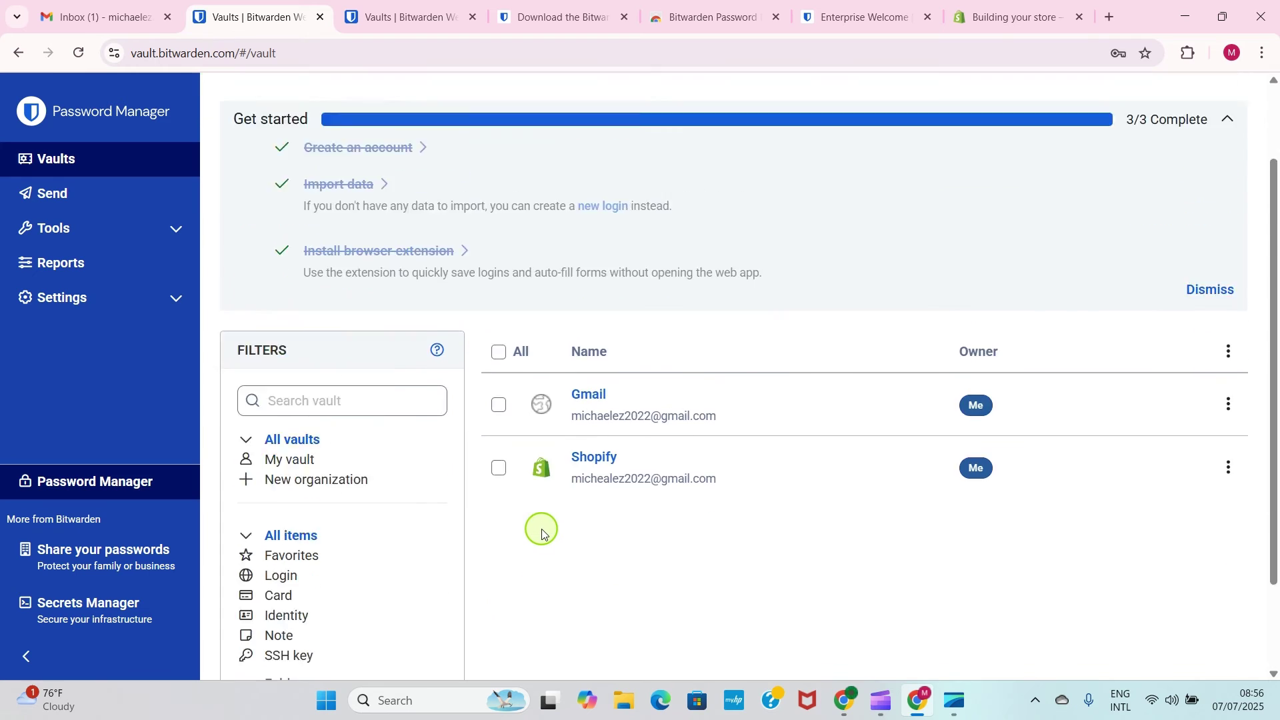
scroll(544, 534, "up", 2)
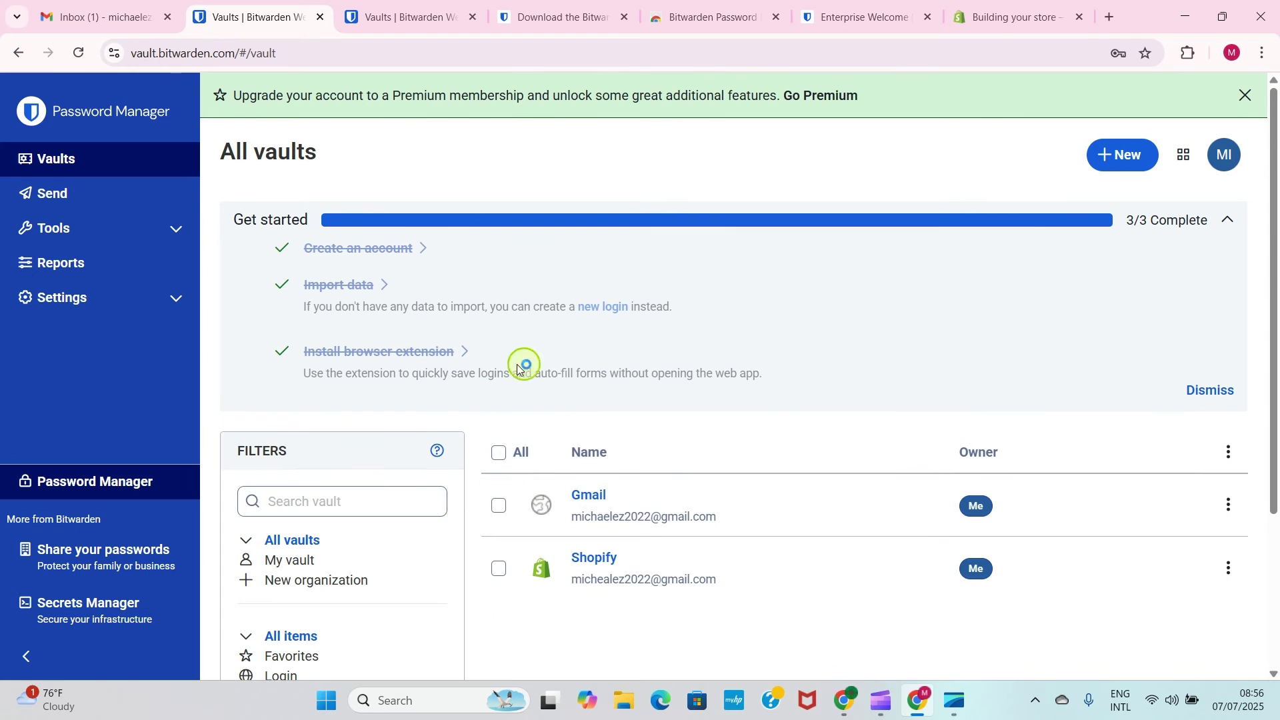
left_click(64, 207)
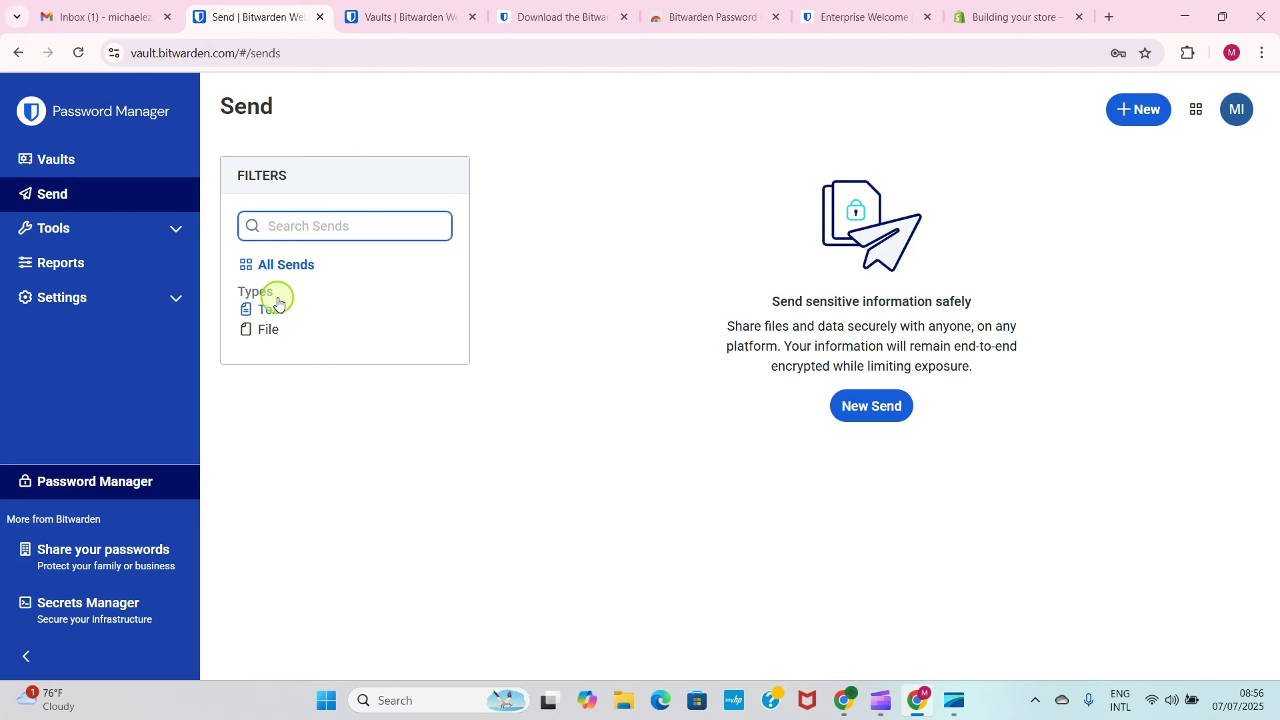
- Start a new text Send, dismissing the Windows Hello suggestion
left_click(877, 412)
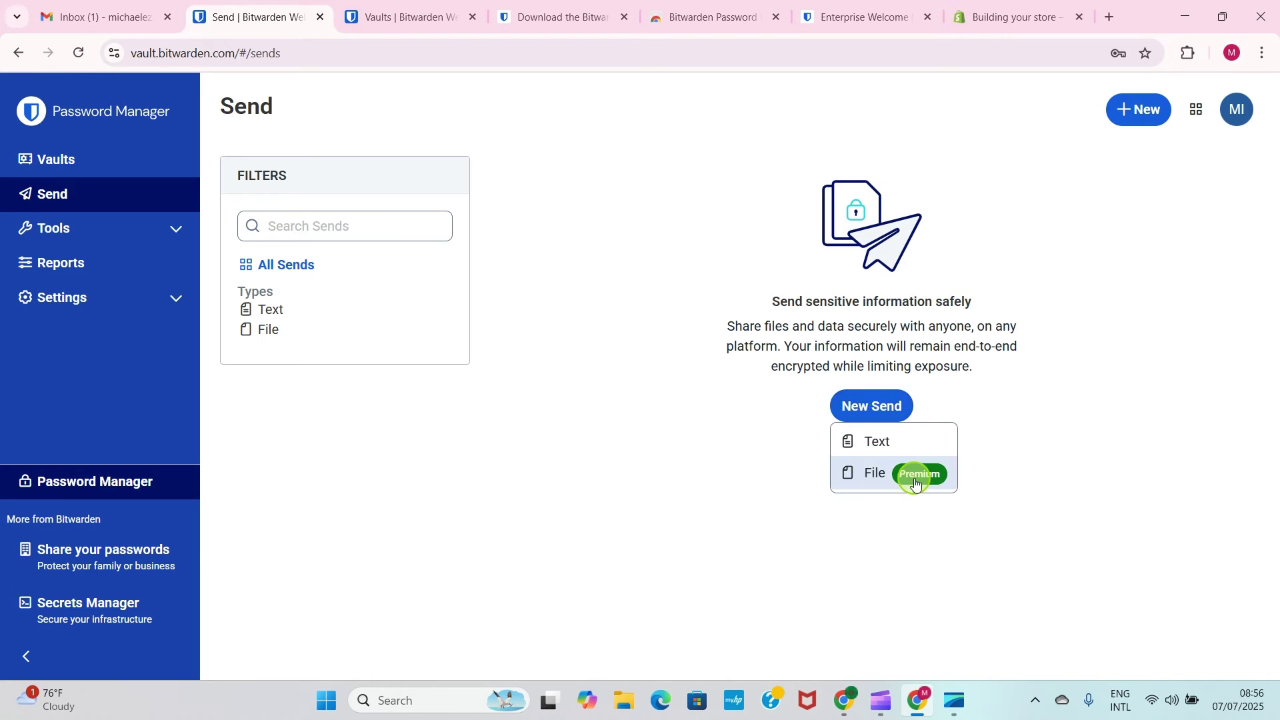
left_click(888, 455)
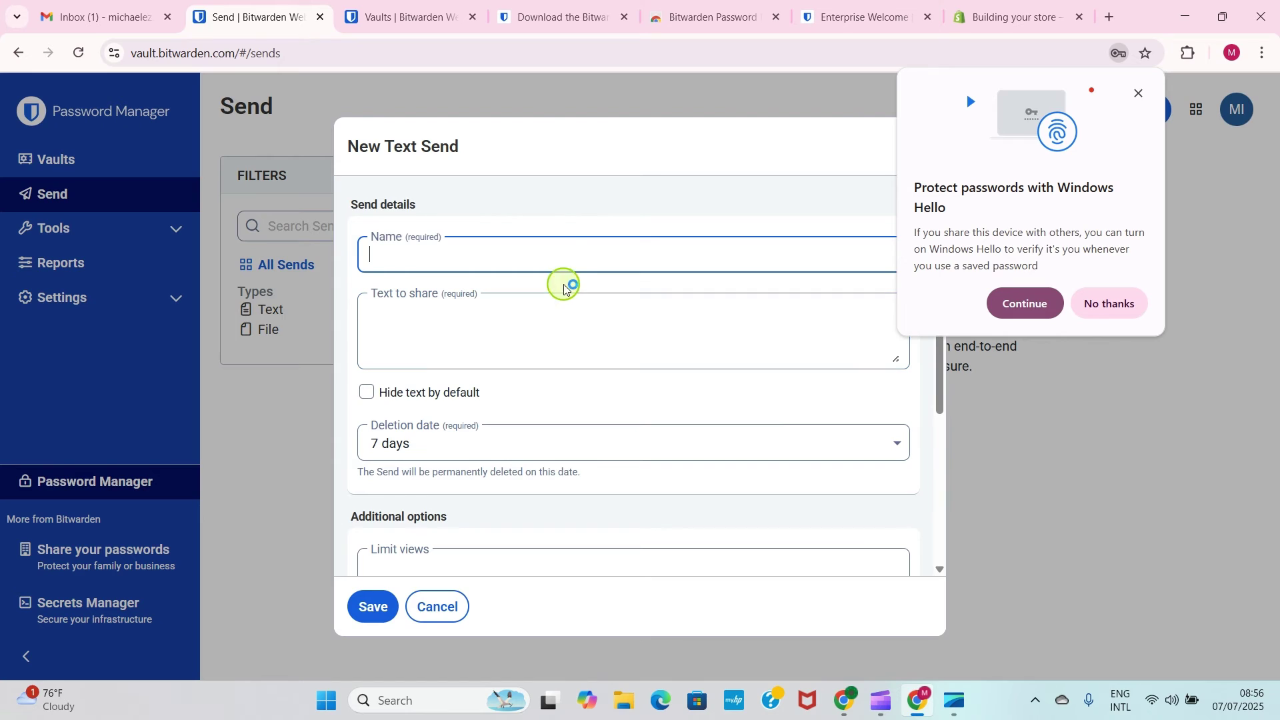
left_click(1137, 96)
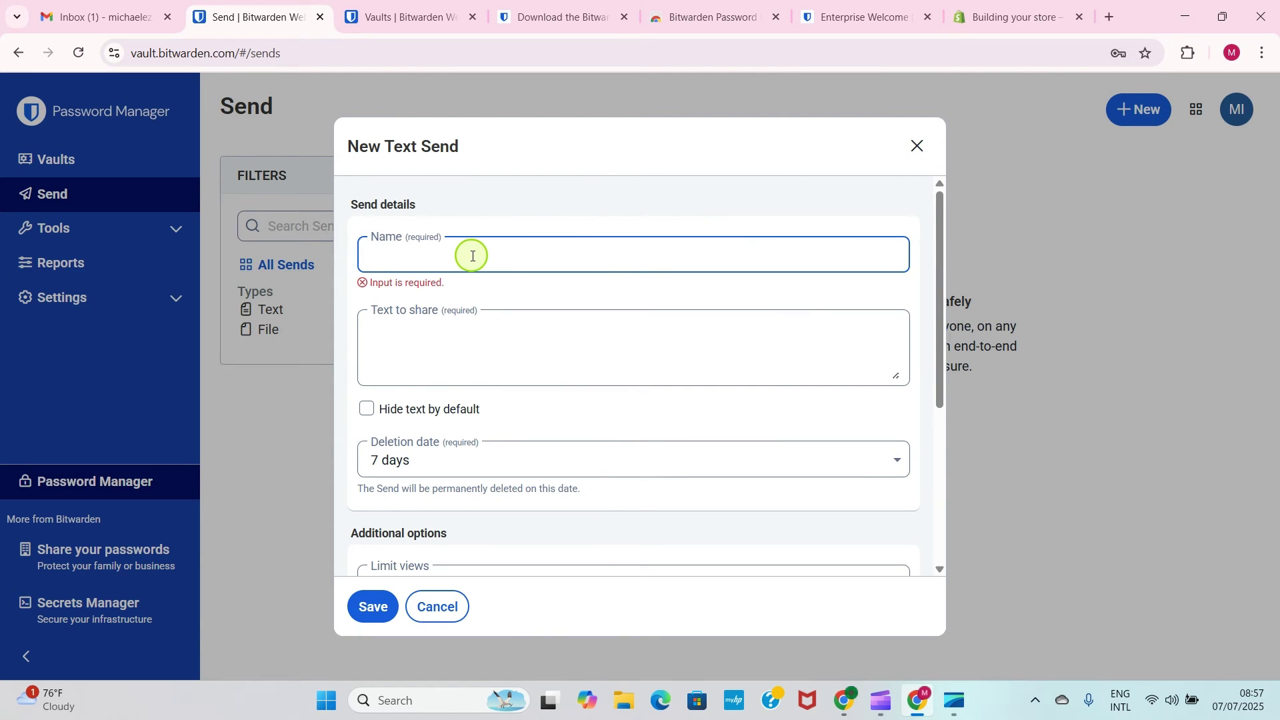
- Name the Send 'Gmail Login' and enter the Gmail account's email address and password as its text
type("Gma")
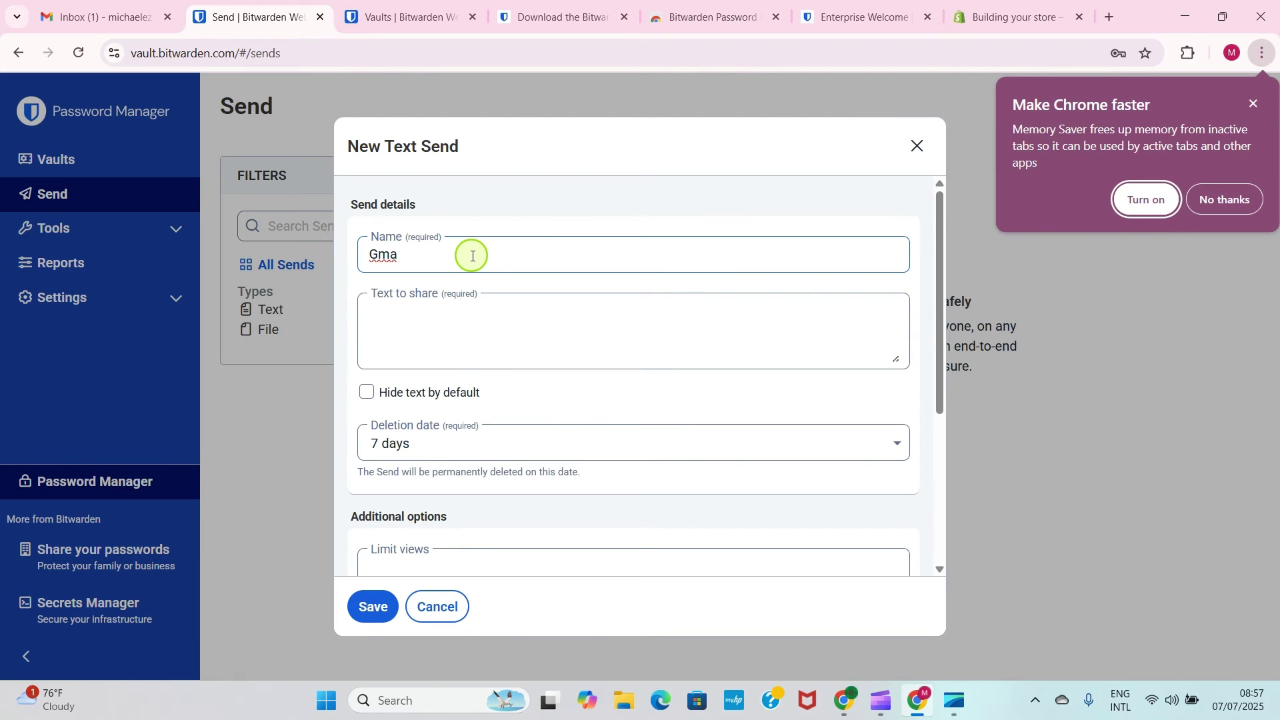
left_click(473, 257)
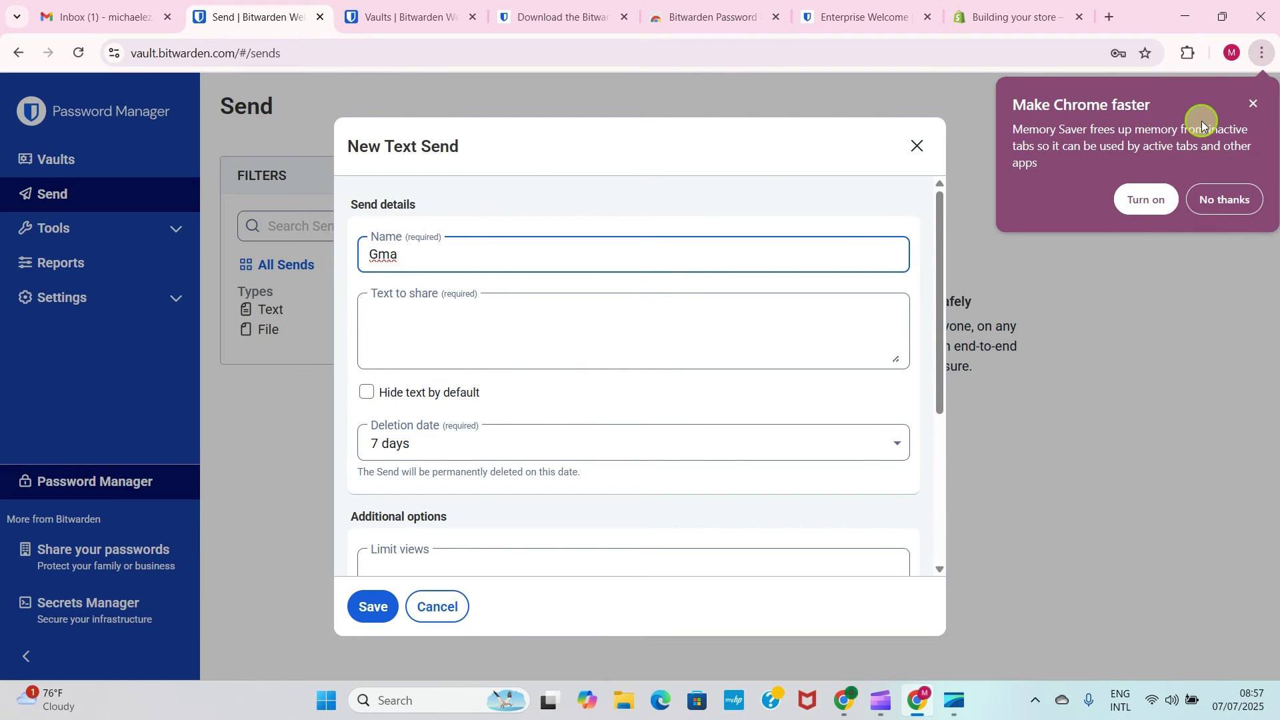
left_click(1253, 104)
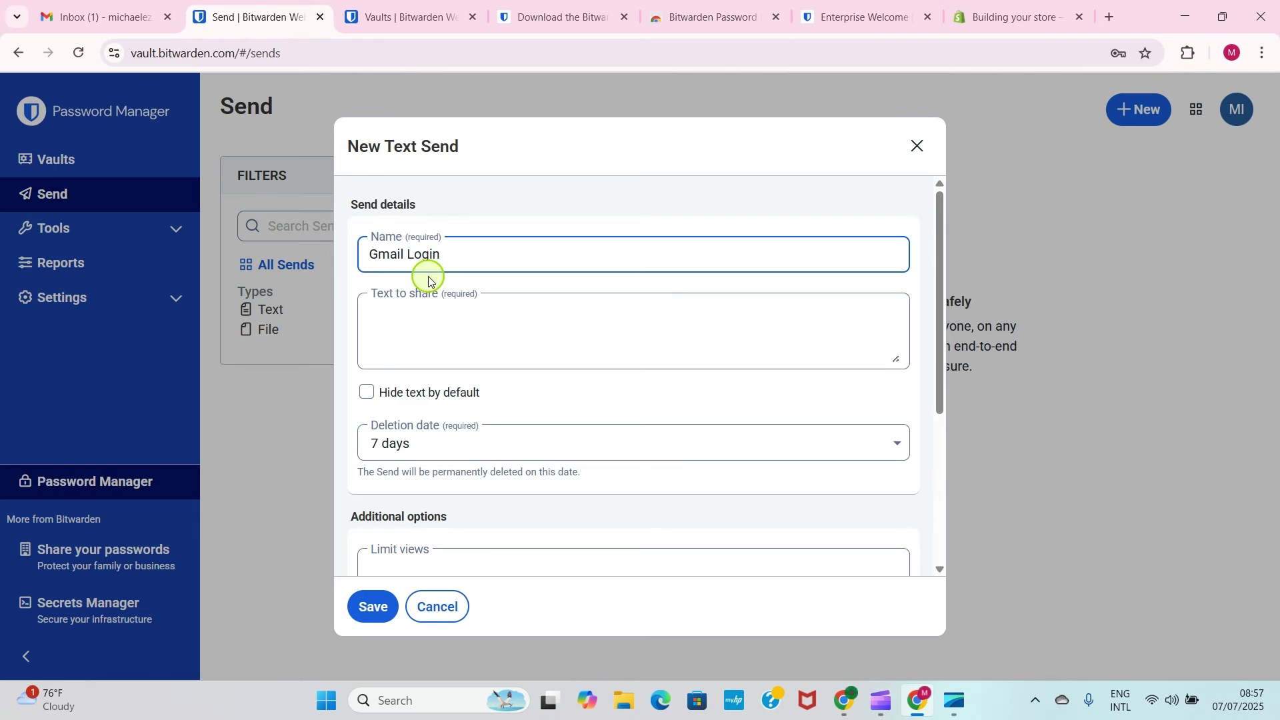
left_click(398, 317)
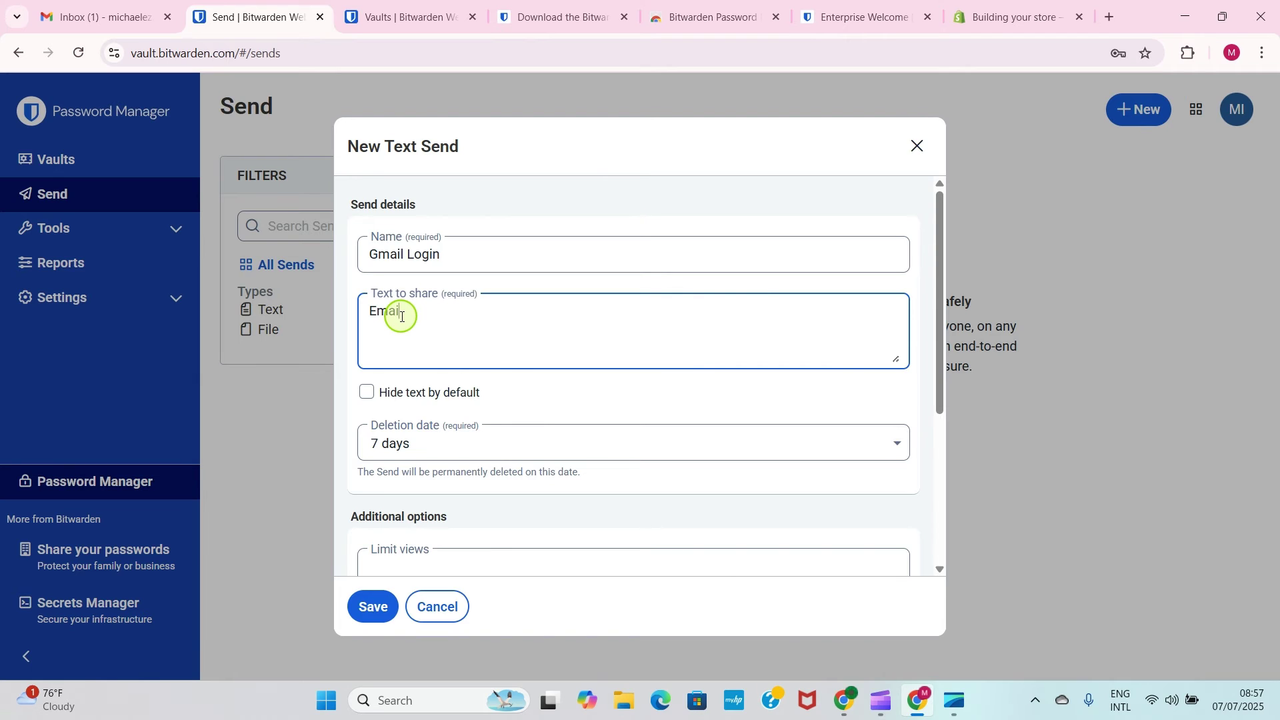
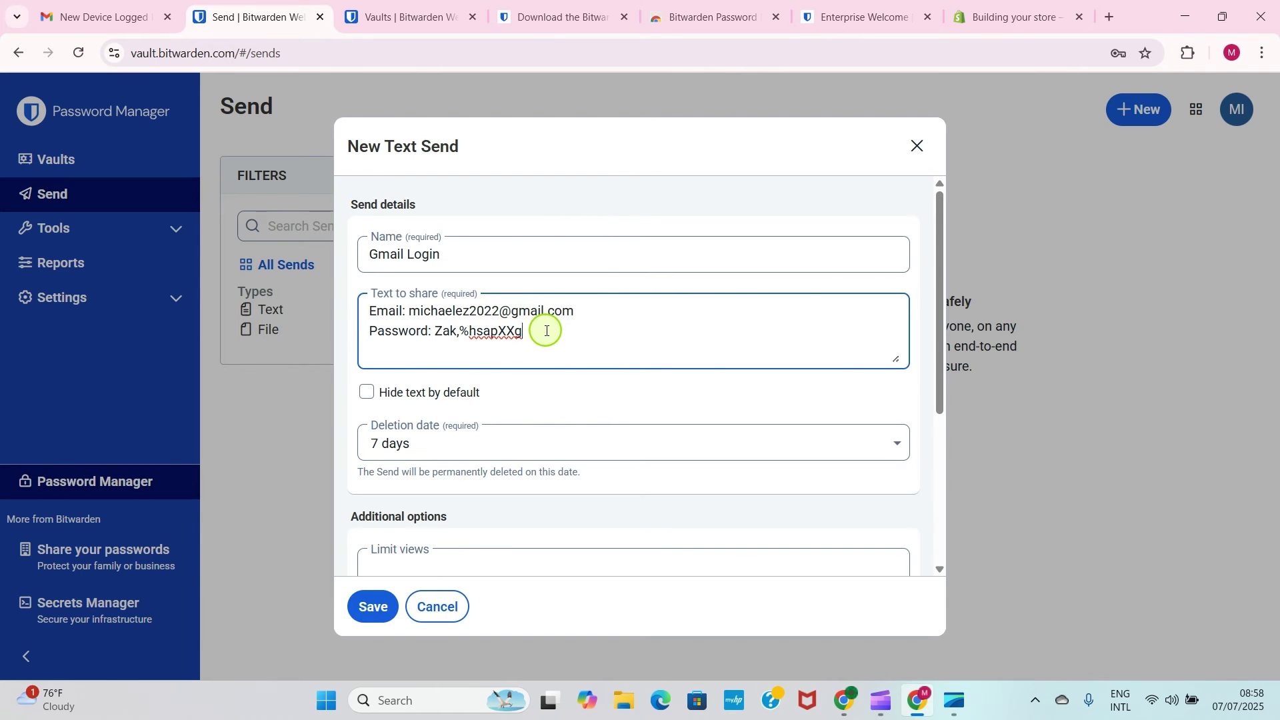
scroll(554, 343, "down", 3)
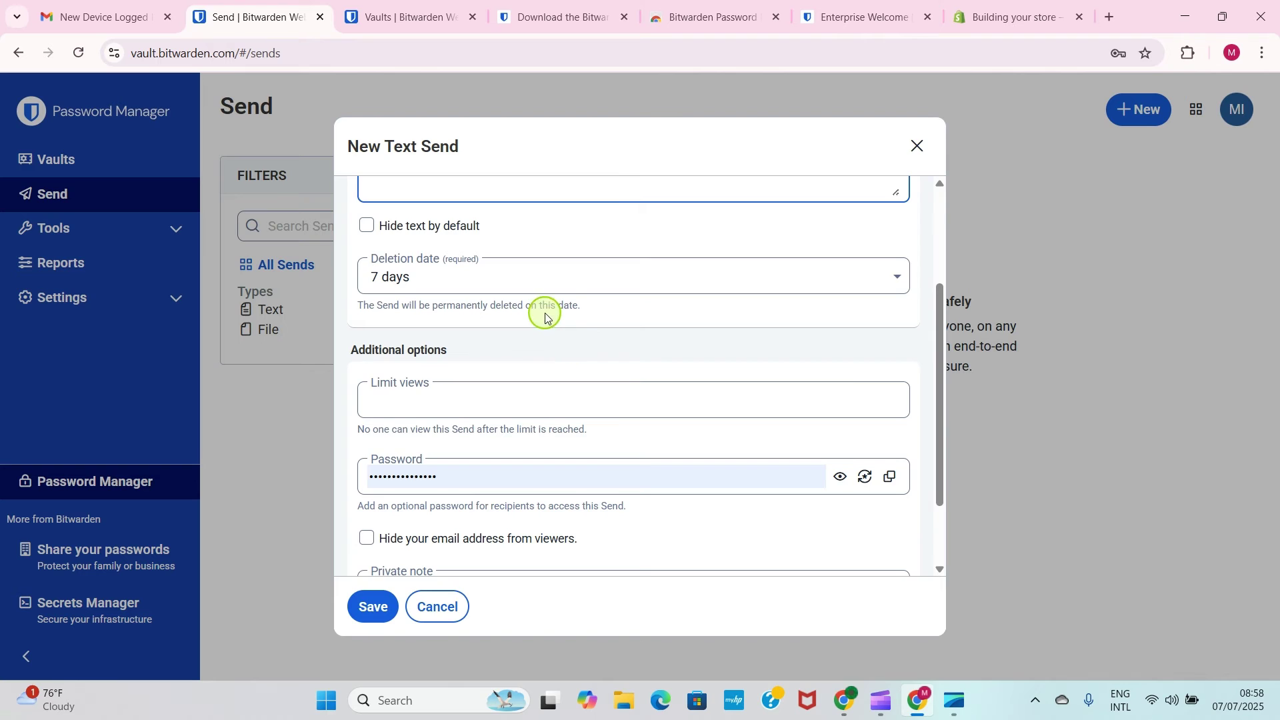
scroll(547, 327, "up", 3)
scroll(460, 427, "down", 1)
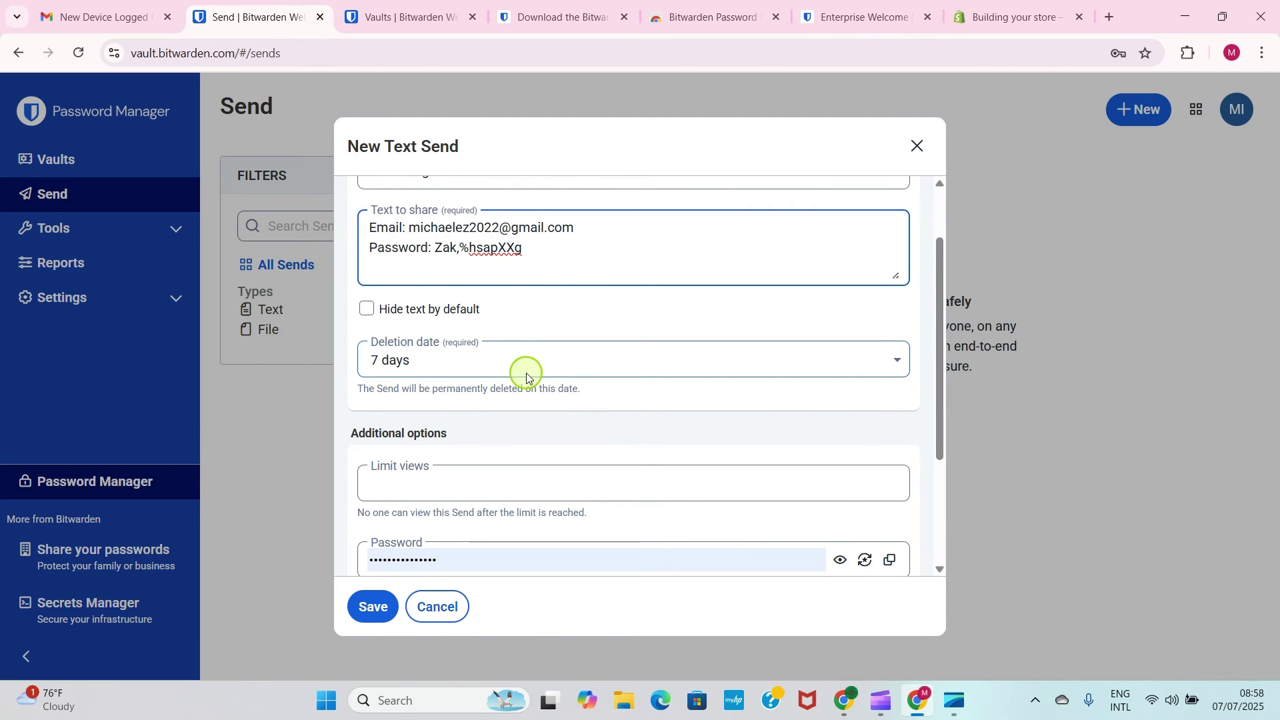
scroll(527, 378, "down", 1)
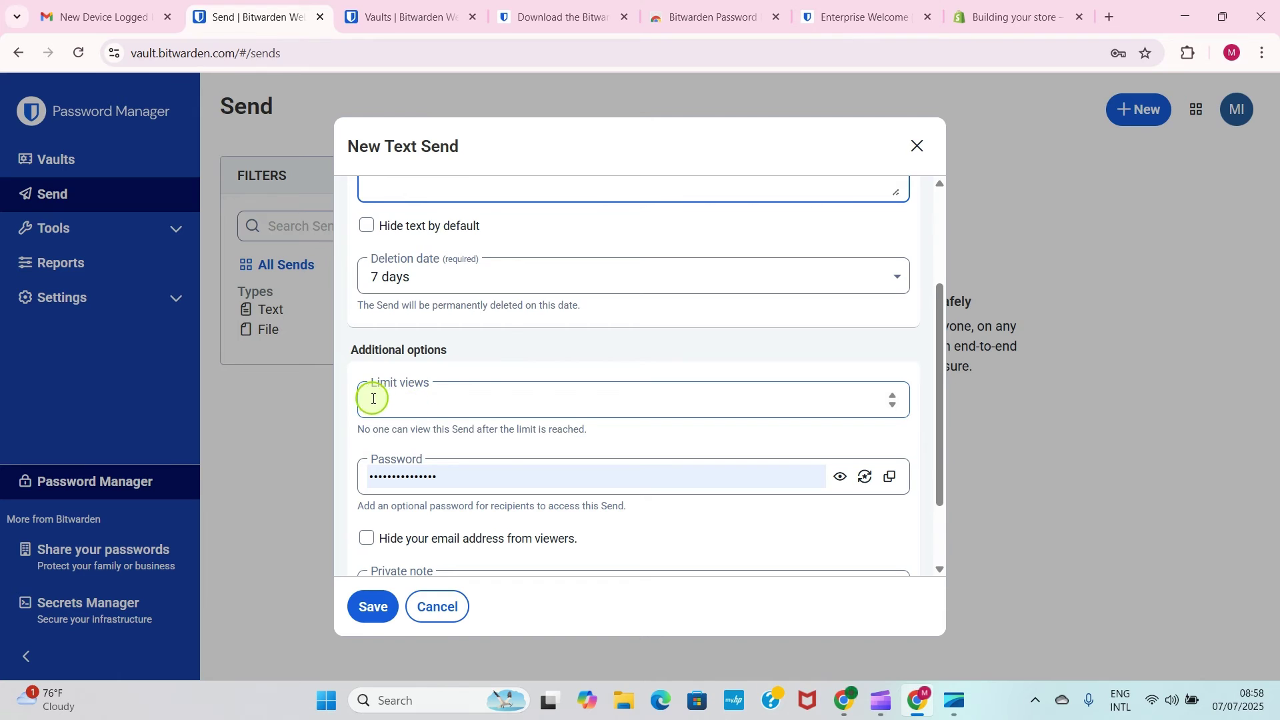
scroll(514, 396, "down", 1)
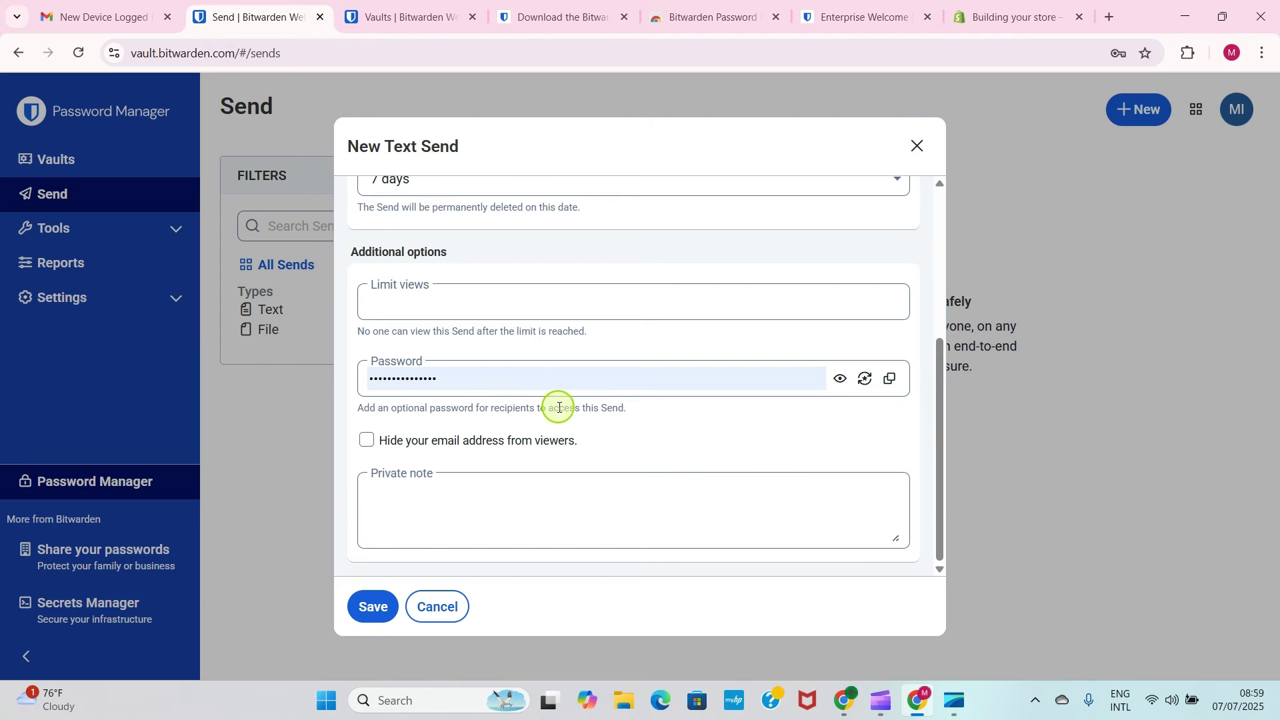
scroll(592, 448, "up", 4)
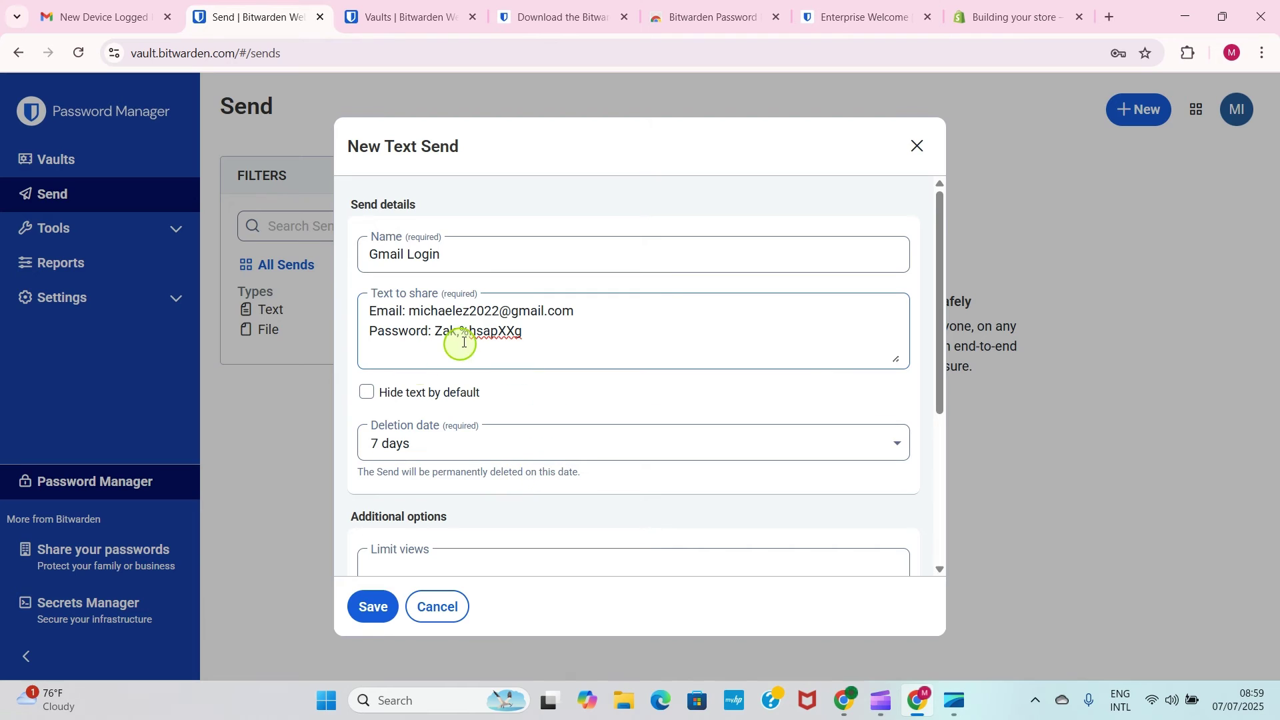
scroll(589, 393, "down", 4)
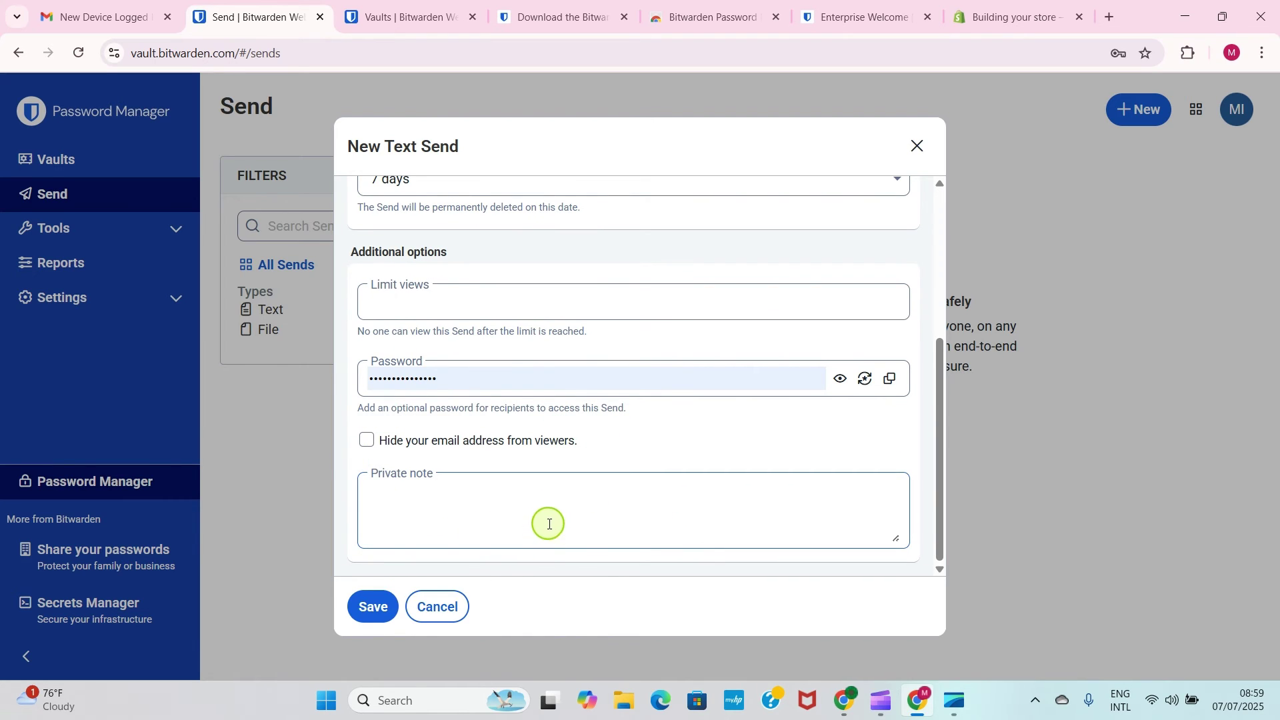
- Save the Gmail Login Send, then reopen it, copy its Send link, and cancel out
left_click(371, 606)
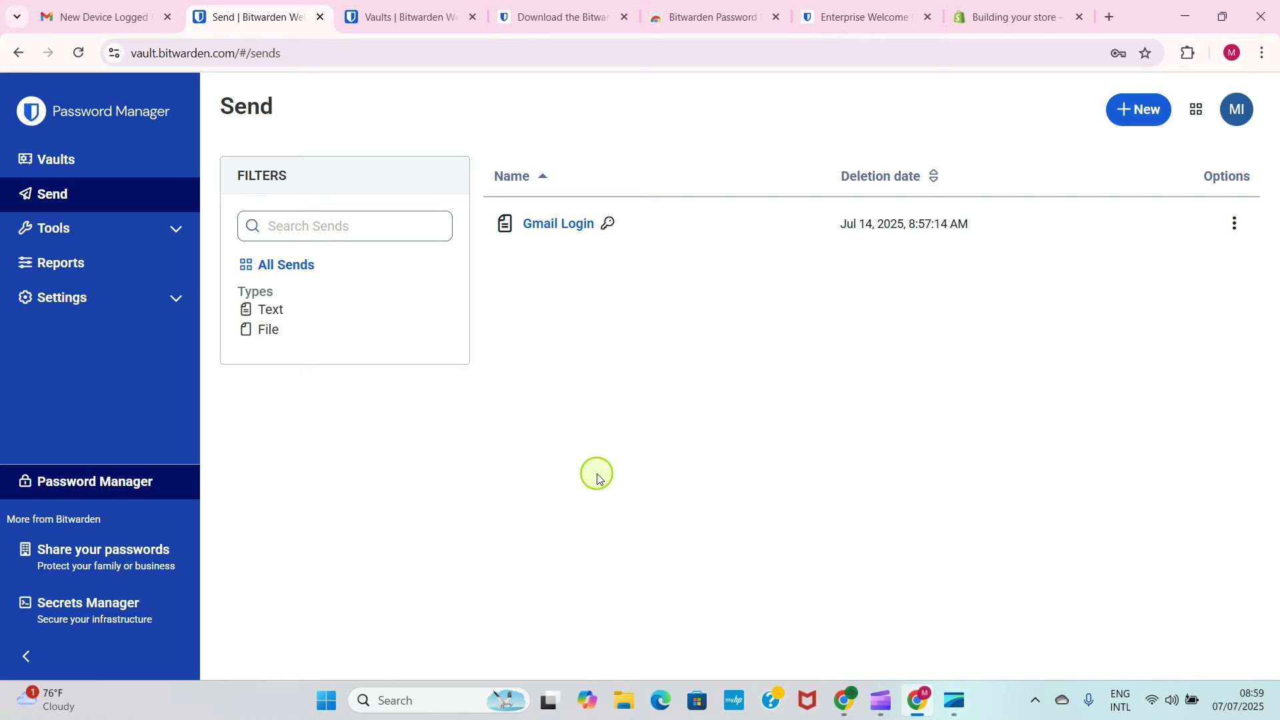
left_click(543, 230)
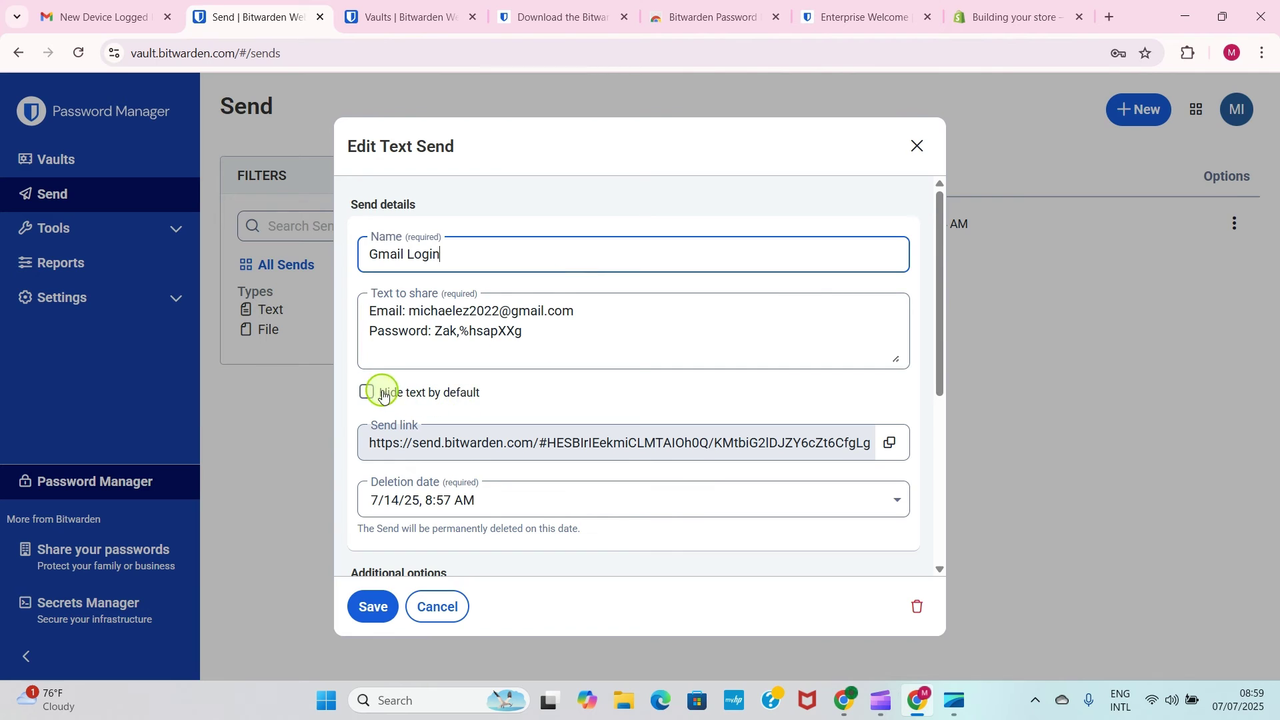
left_click(891, 441)
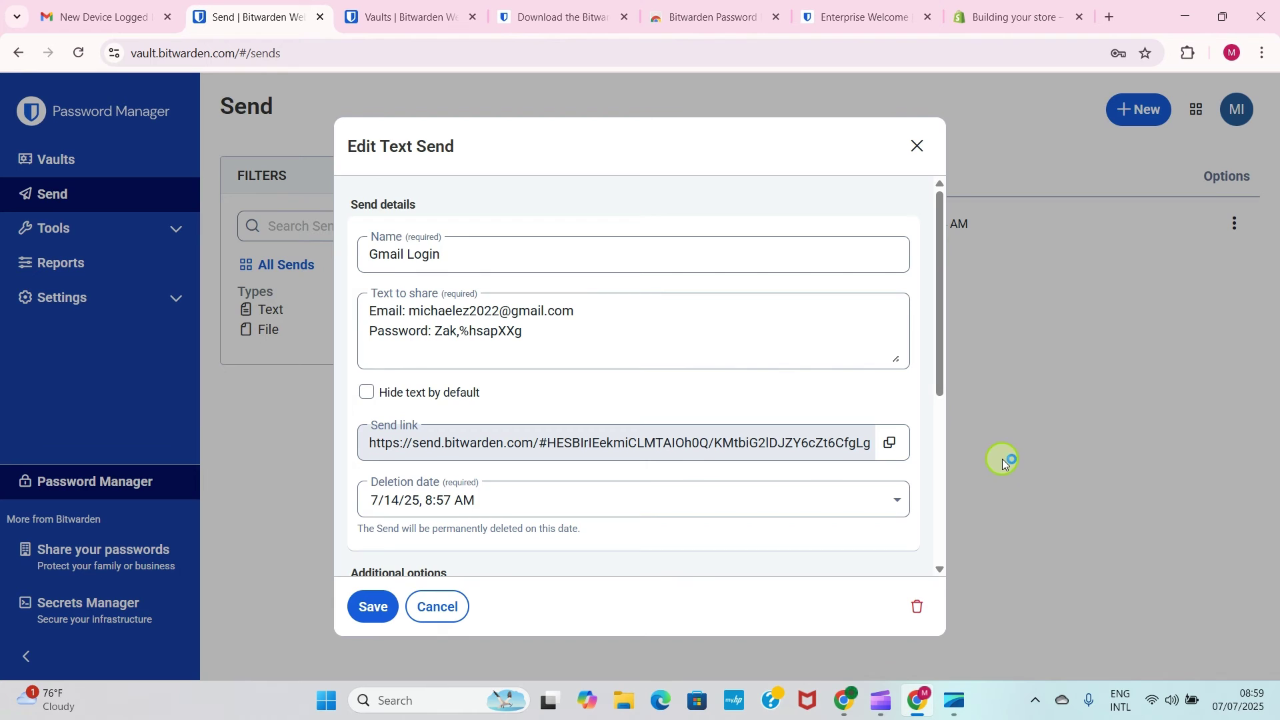
left_click(434, 609)
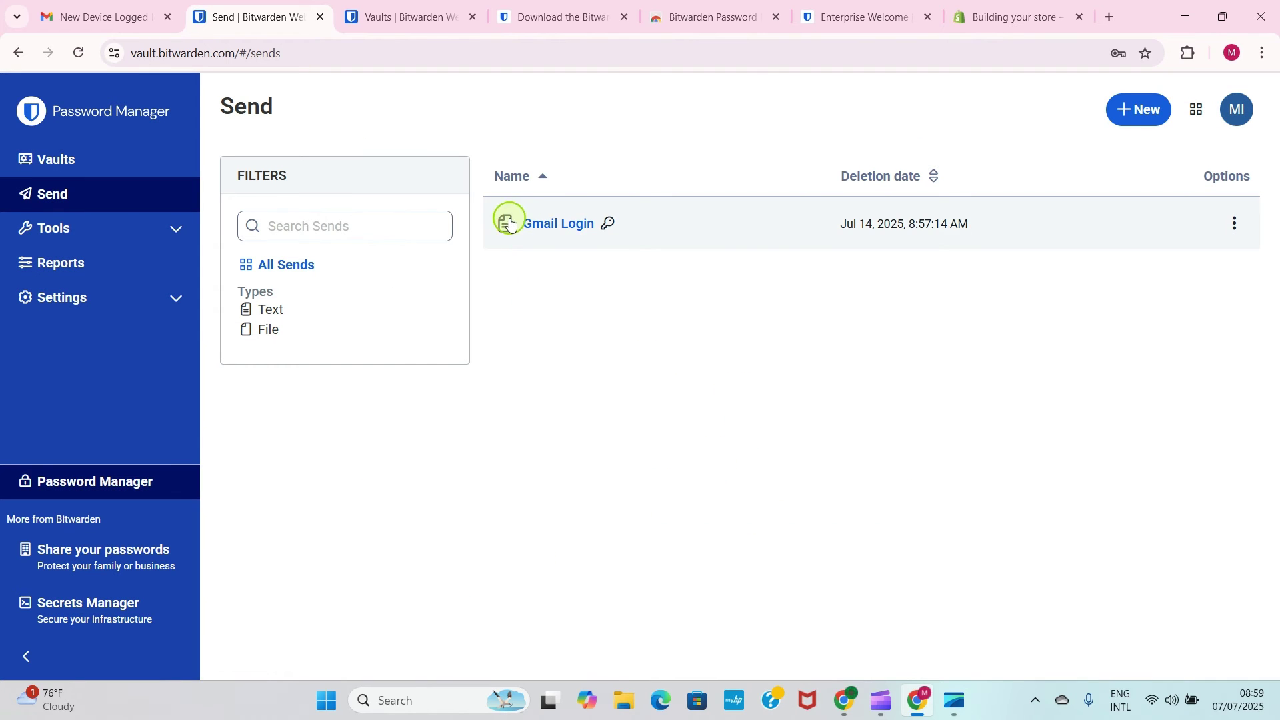
- Delete the Gmail Login Send, confirming with Yes, and go to Tools > Generator
left_click(1243, 232)
left_click(1167, 316)
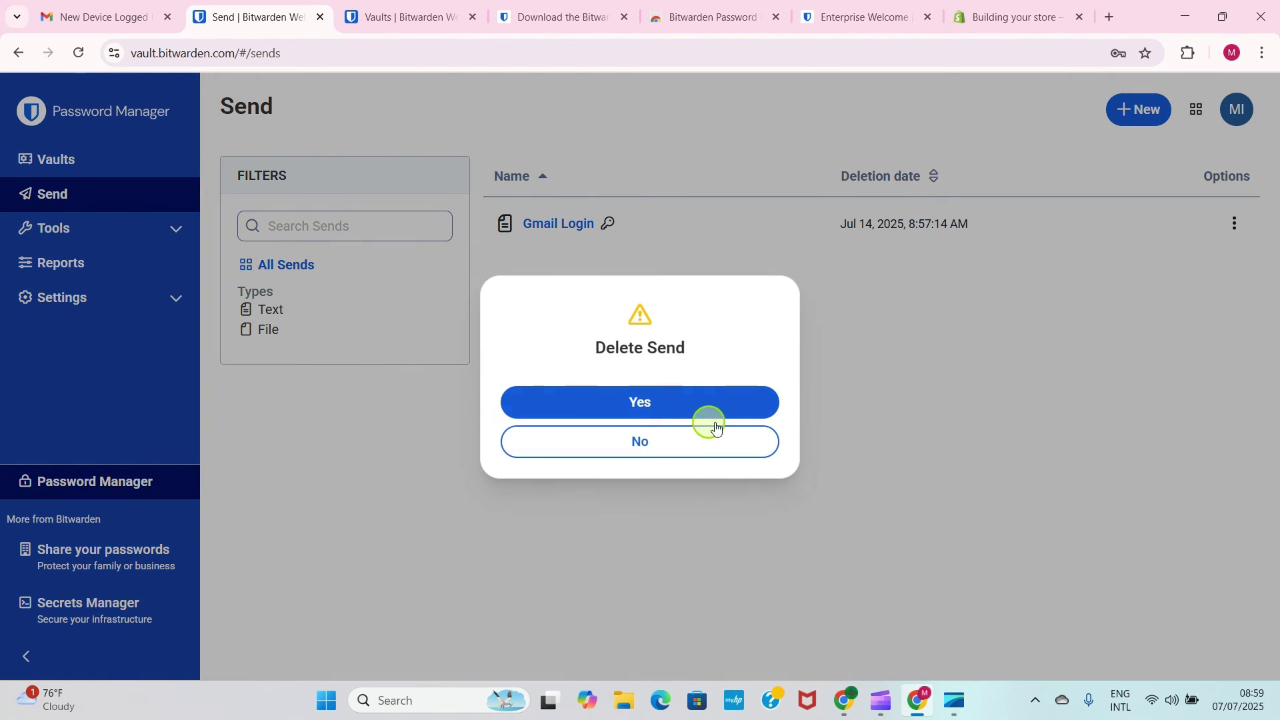
left_click(664, 408)
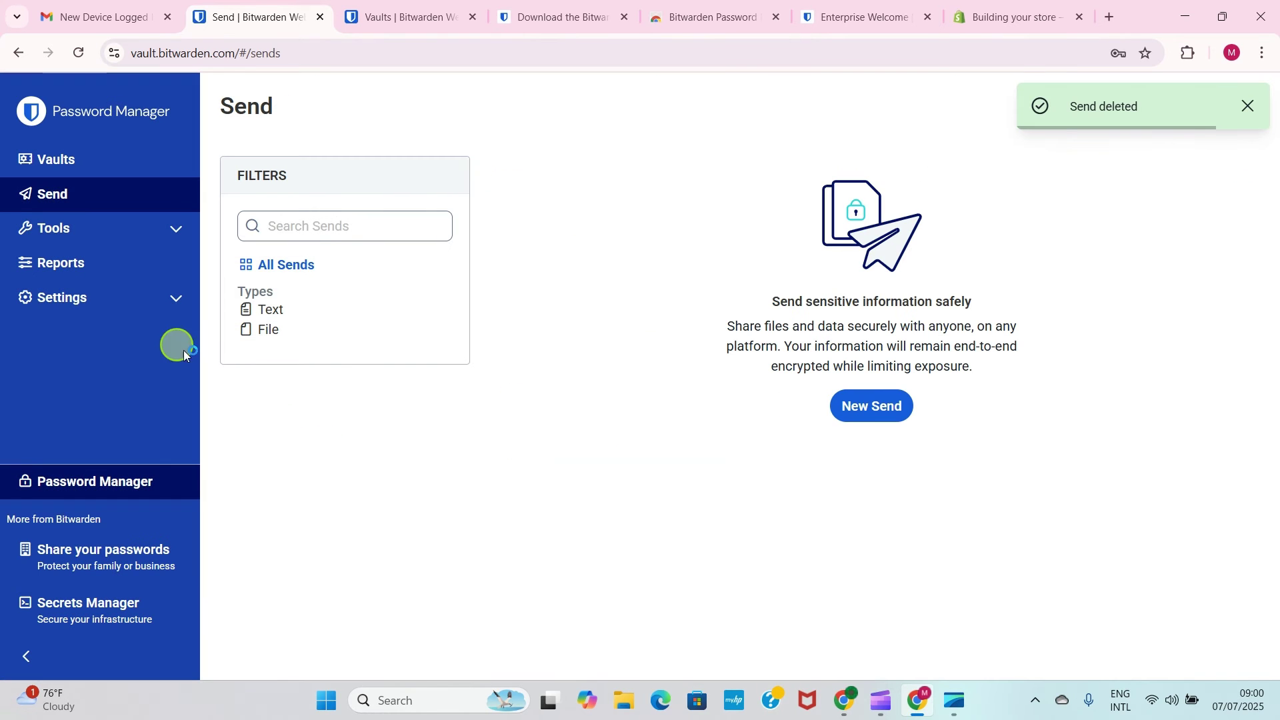
left_click(77, 242)
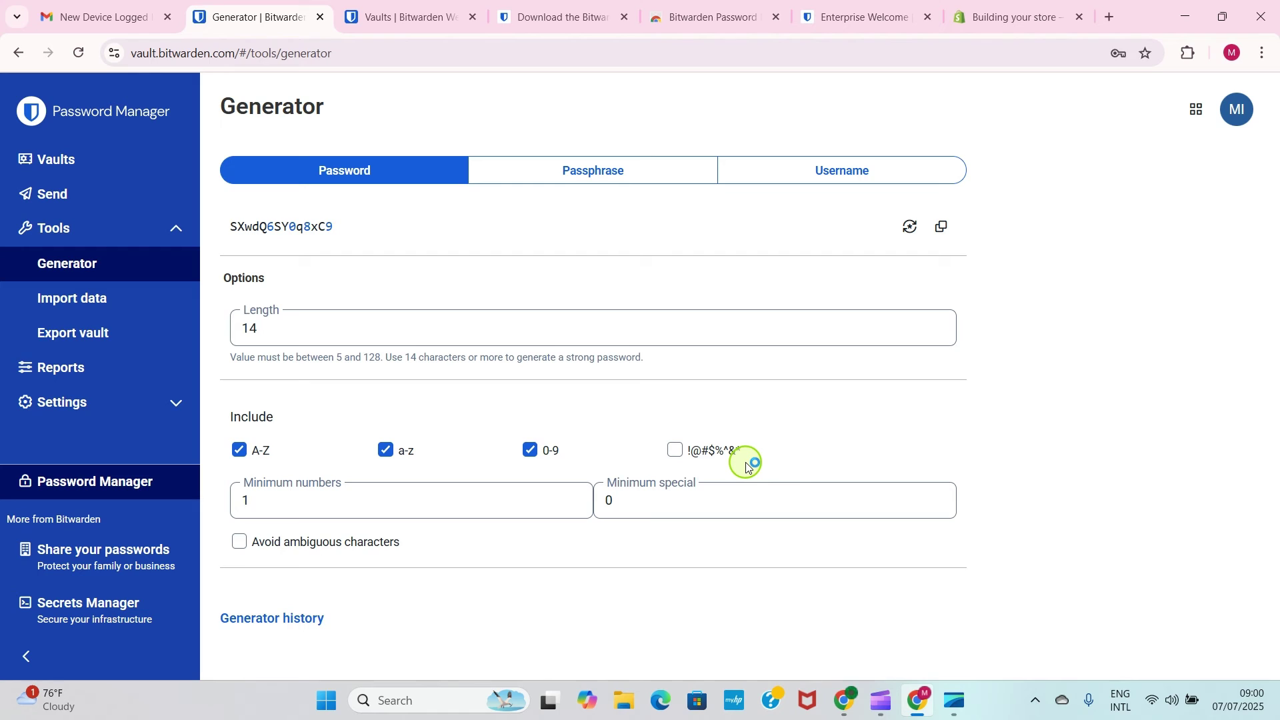
- Add !@#$%^&* special characters to the 14-character password and copy the new password
left_click(677, 454)
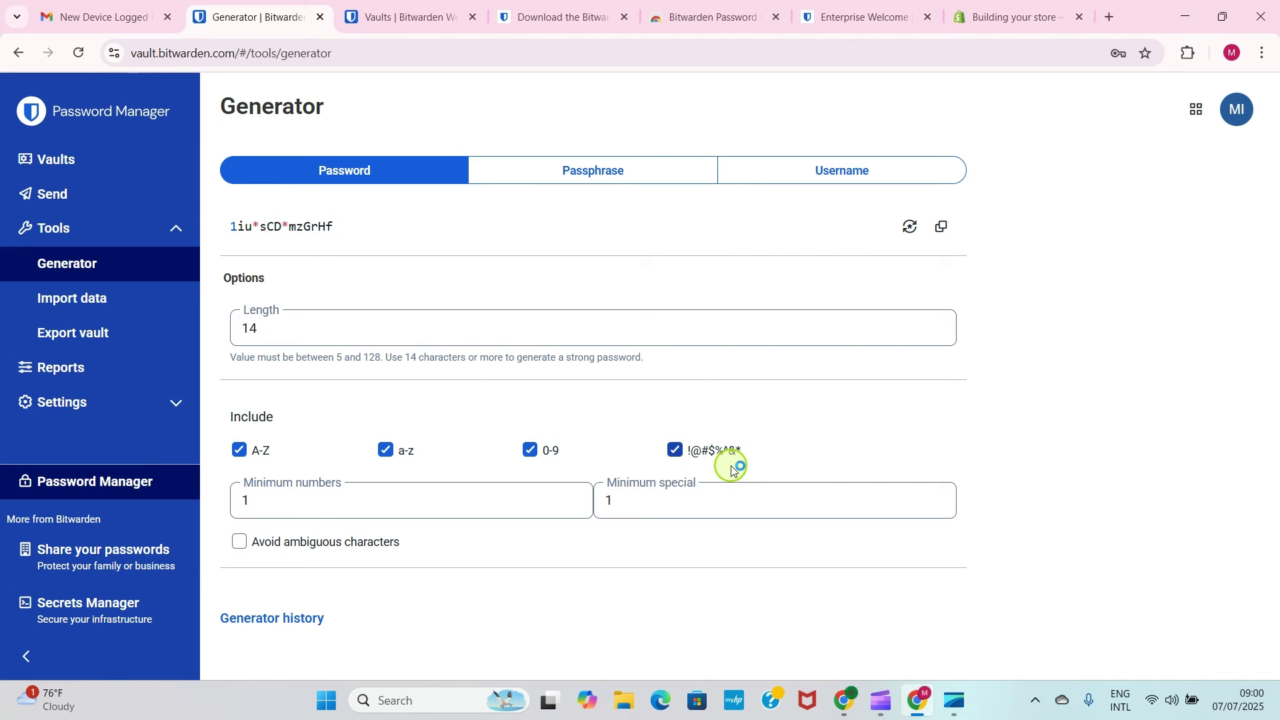
left_click(946, 224)
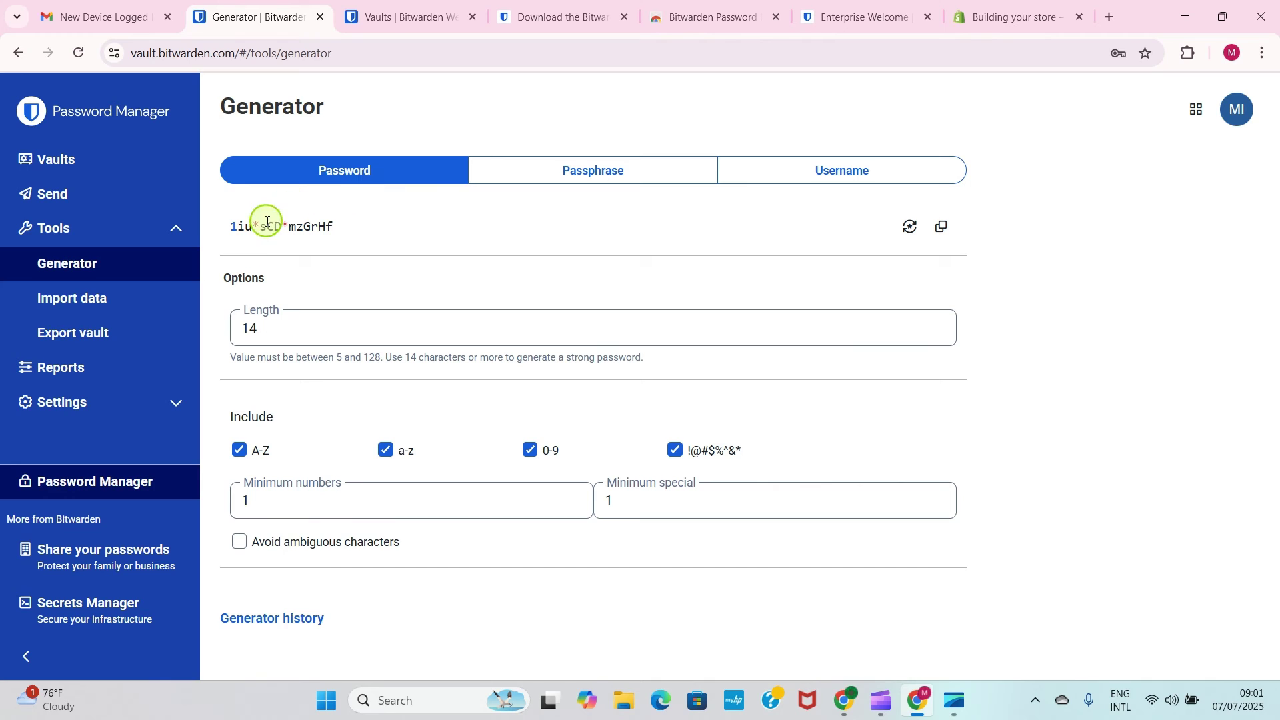
- Prepare an import into My vault with Bitwarden (csv) as the file format, ready to pick a file
left_click(108, 308)
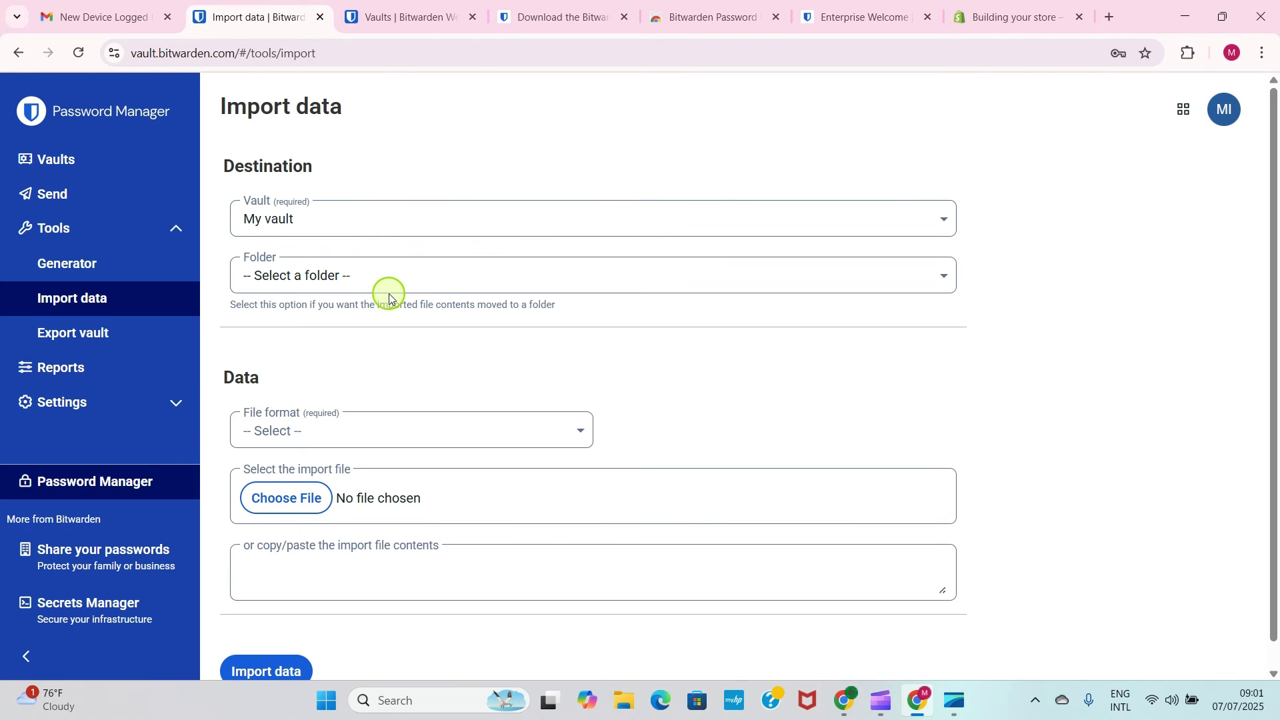
scroll(394, 374, "down", 1)
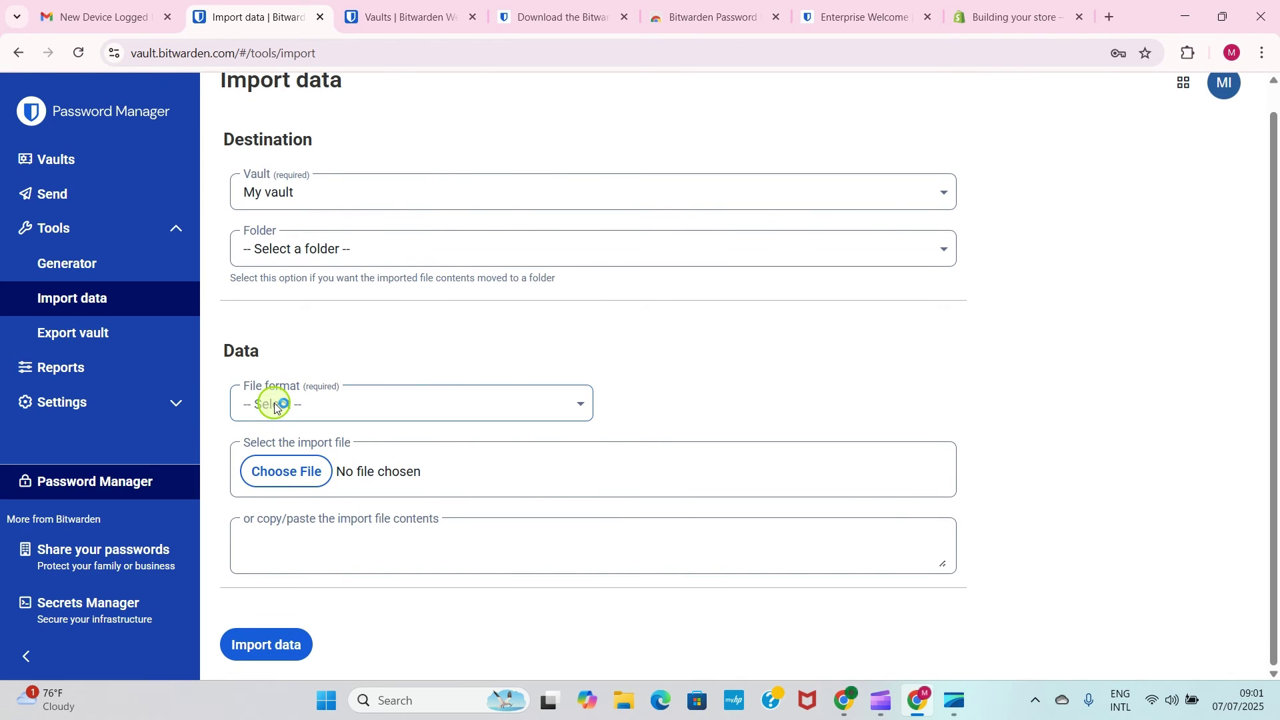
left_click(584, 410)
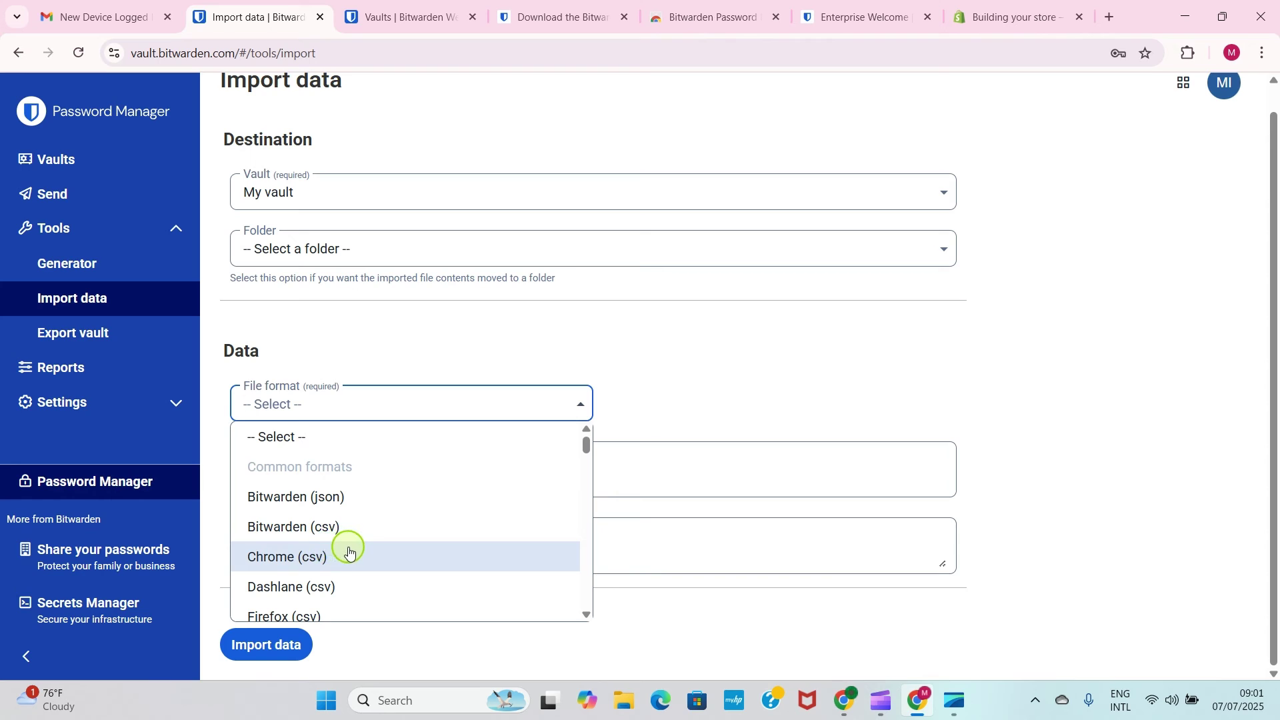
left_click(324, 526)
scroll(660, 533, "down", 1)
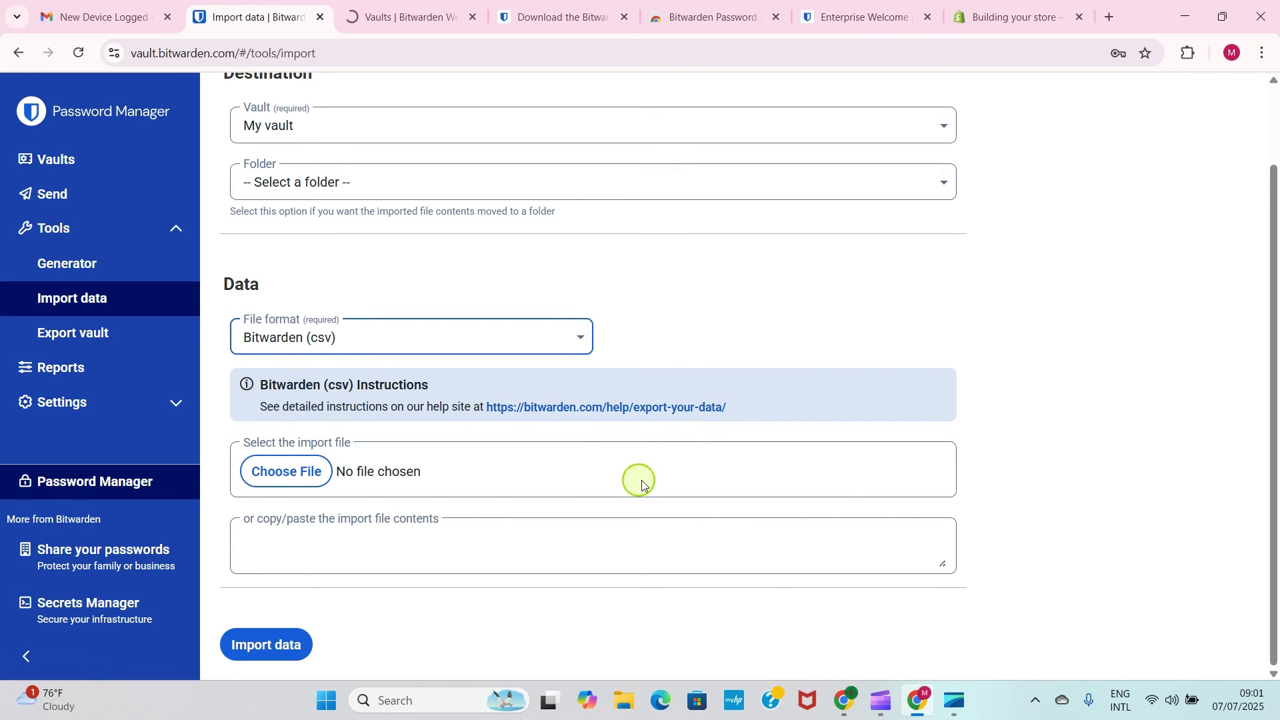
left_click(287, 473)
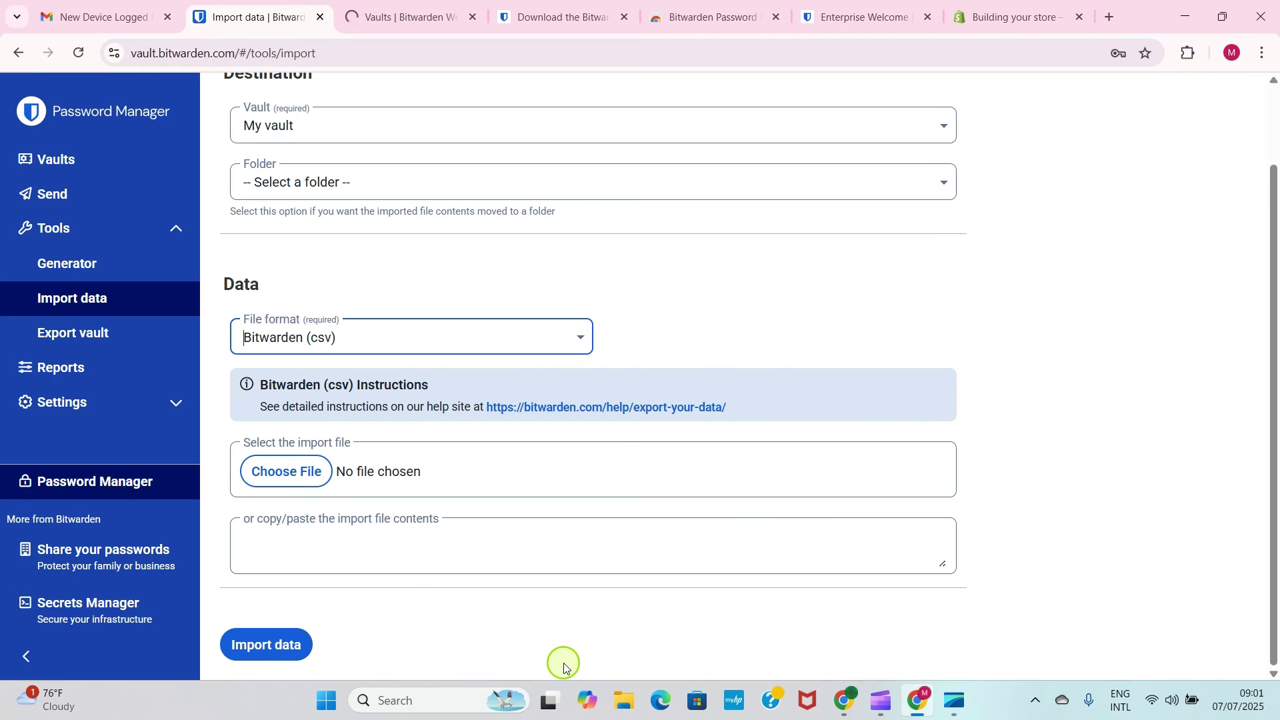
scroll(550, 630, "up", 2)
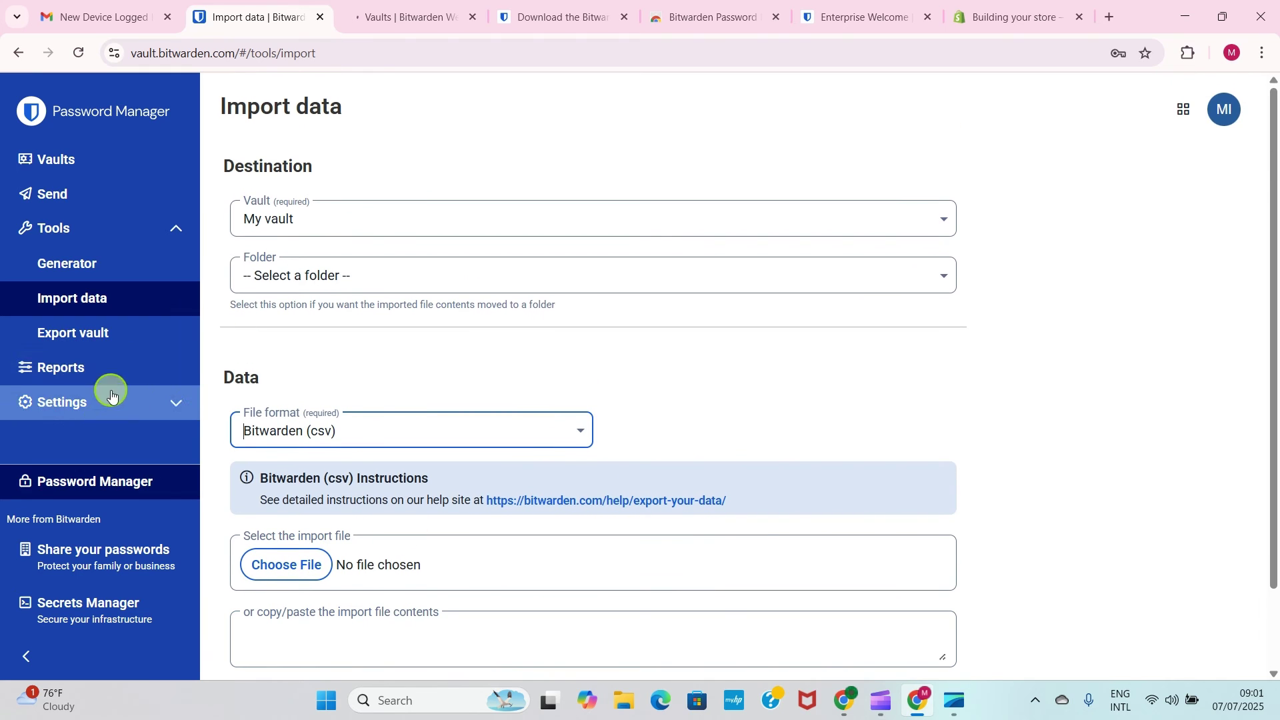
- Export the vault as .csv after confirming with the master password, producing bitwarden_export_20250707090241.csv
left_click(92, 334)
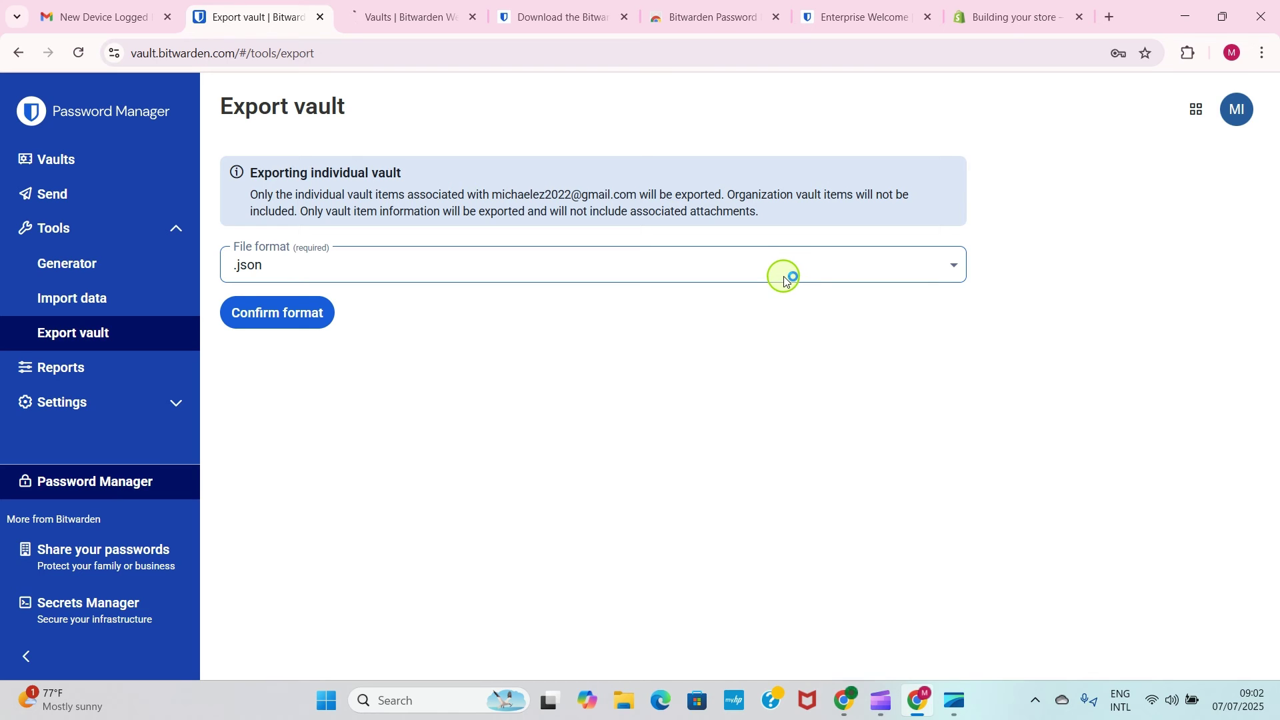
left_click(779, 270)
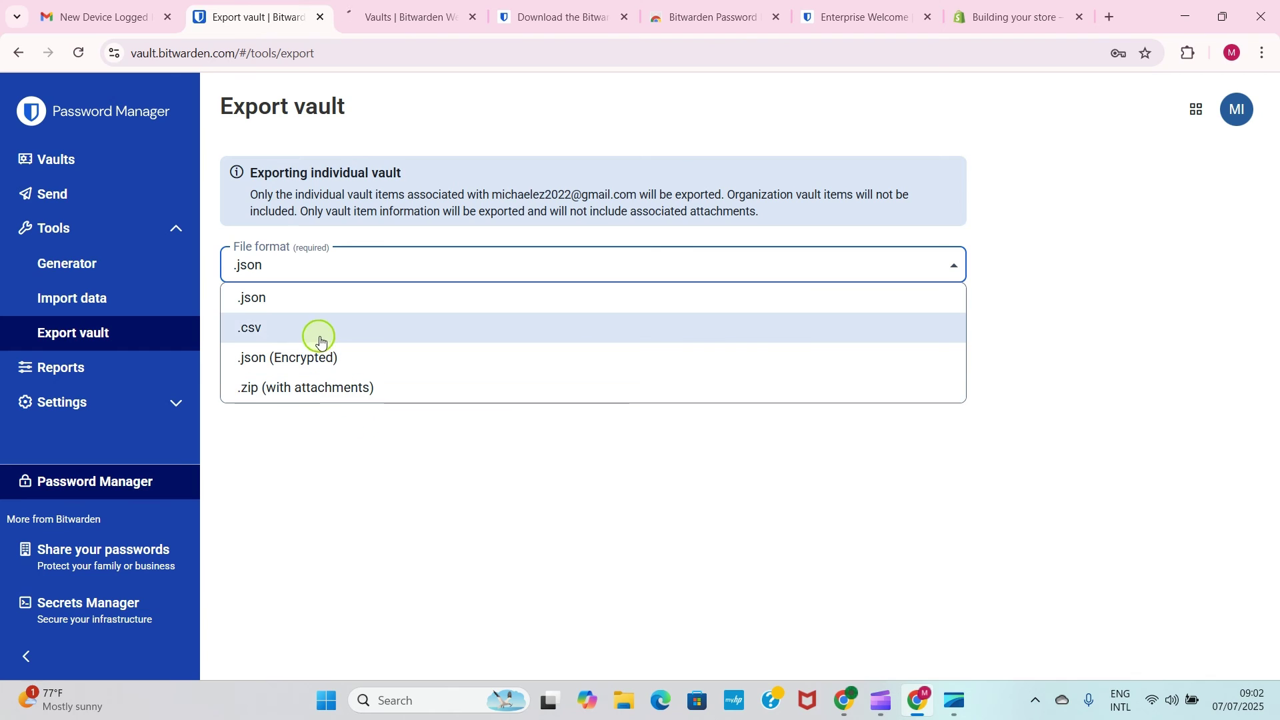
left_click(264, 329)
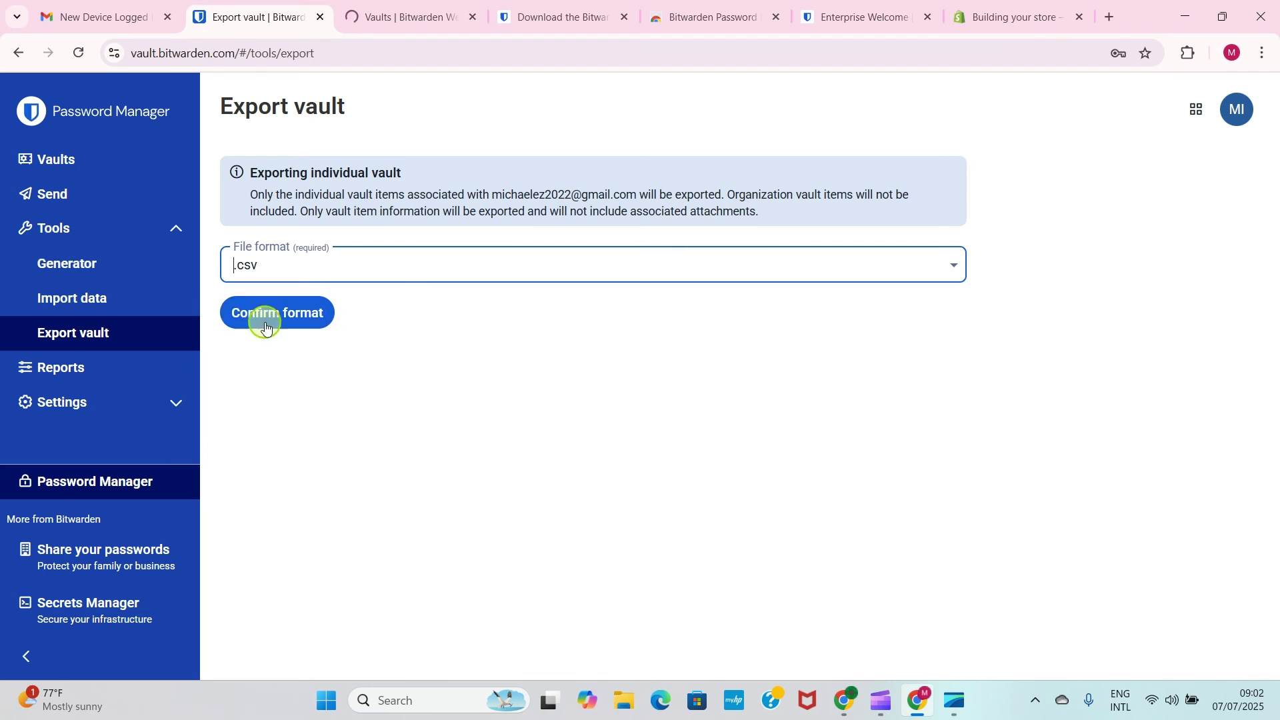
left_click(292, 322)
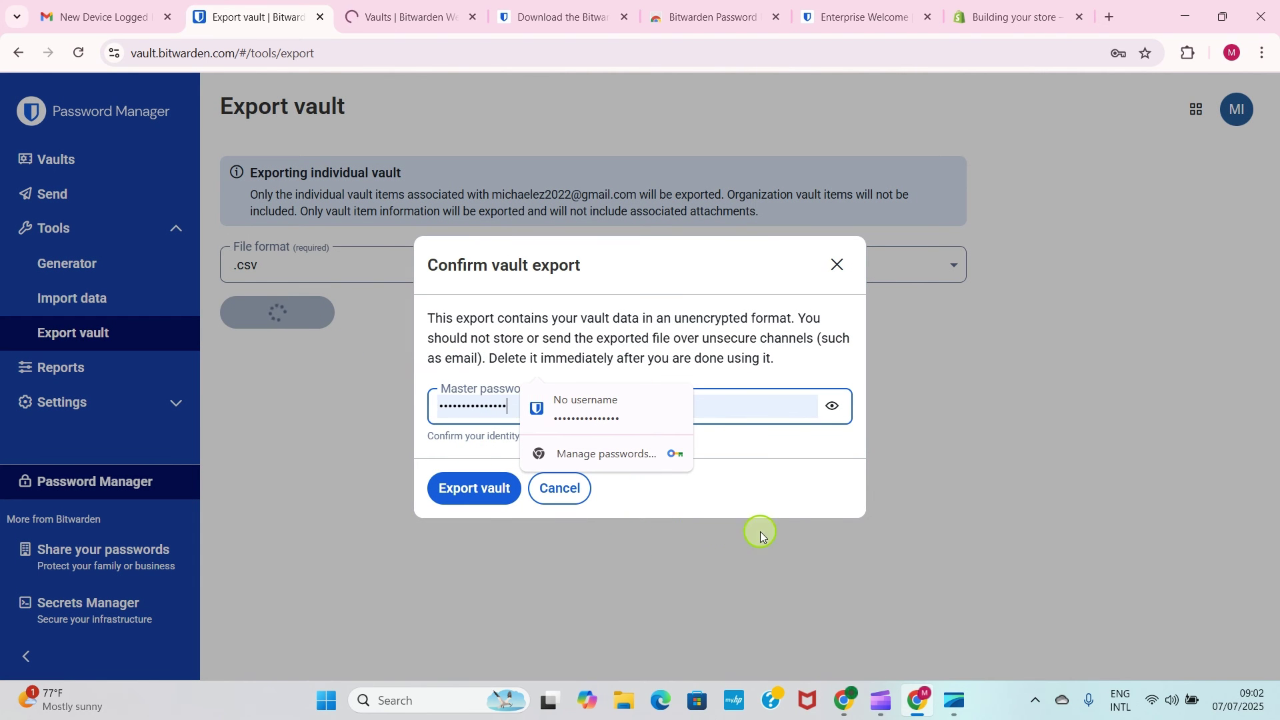
left_click(606, 418)
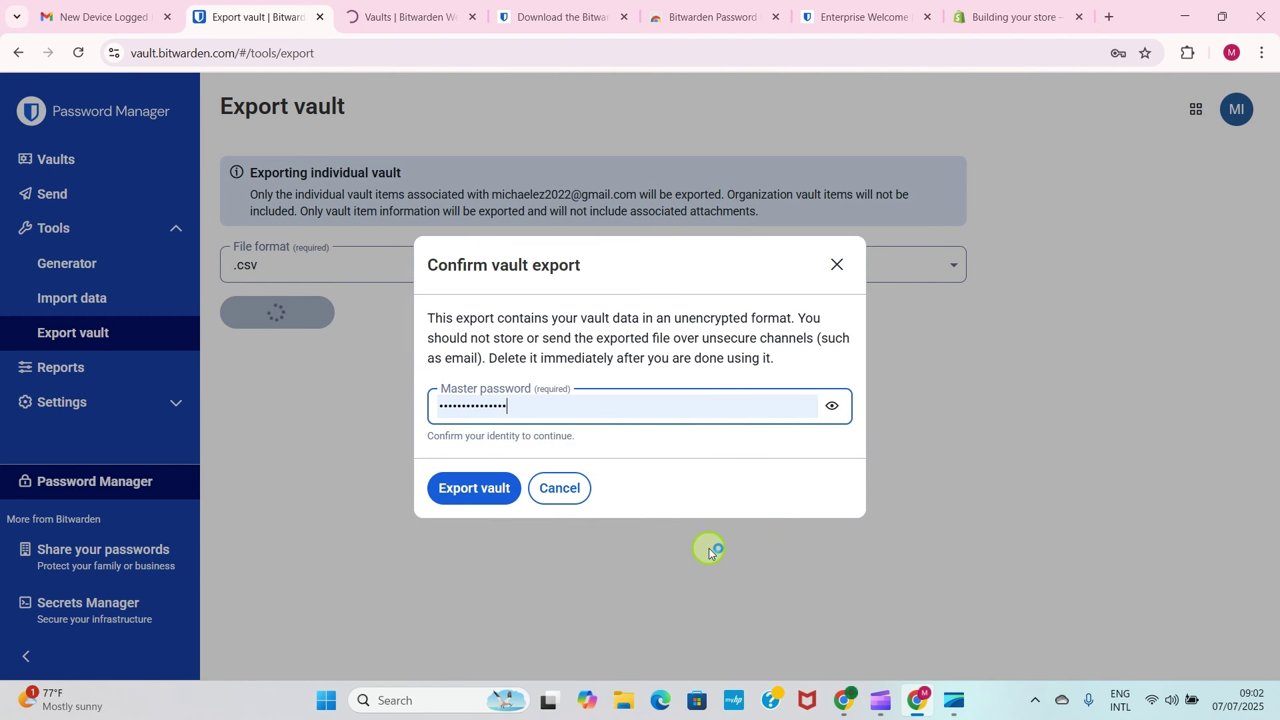
left_click(476, 493)
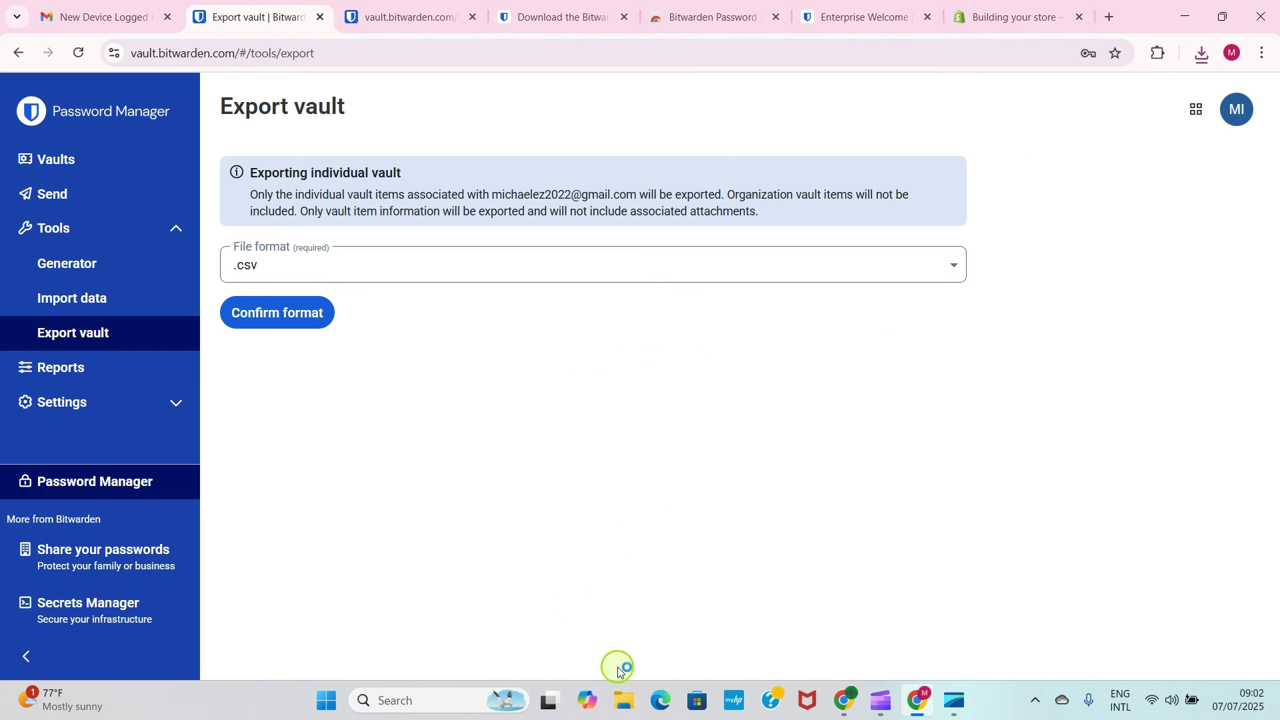
- View bitwarden_export_20250707090241.csv from Downloads in Excel, showing Gmail and Shopify logins, then close Excel
left_click(630, 714)
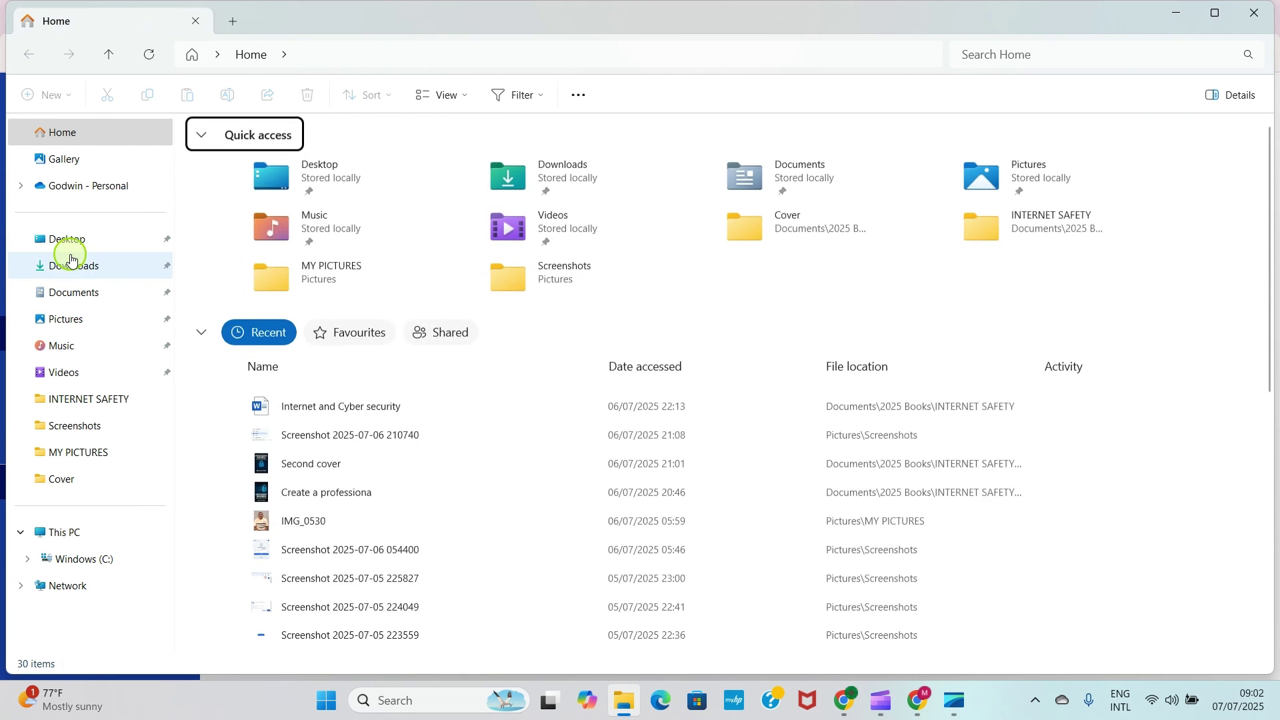
left_click(72, 265)
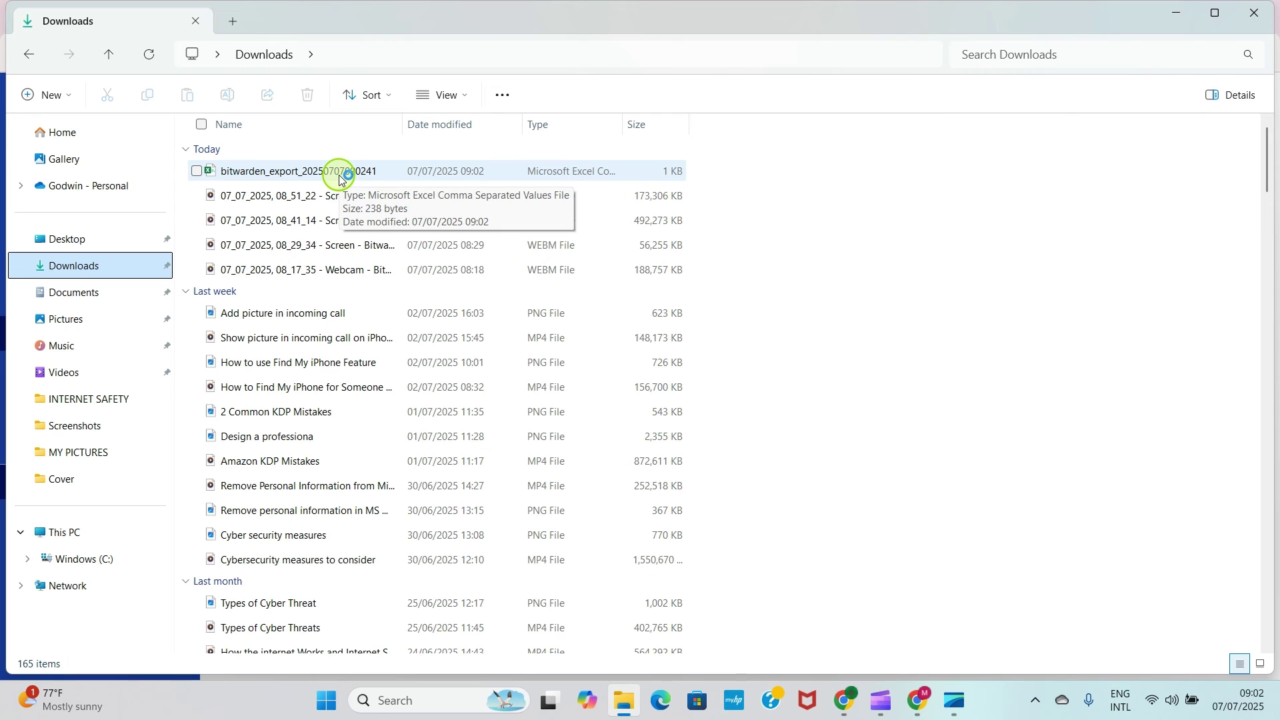
double_click(340, 174)
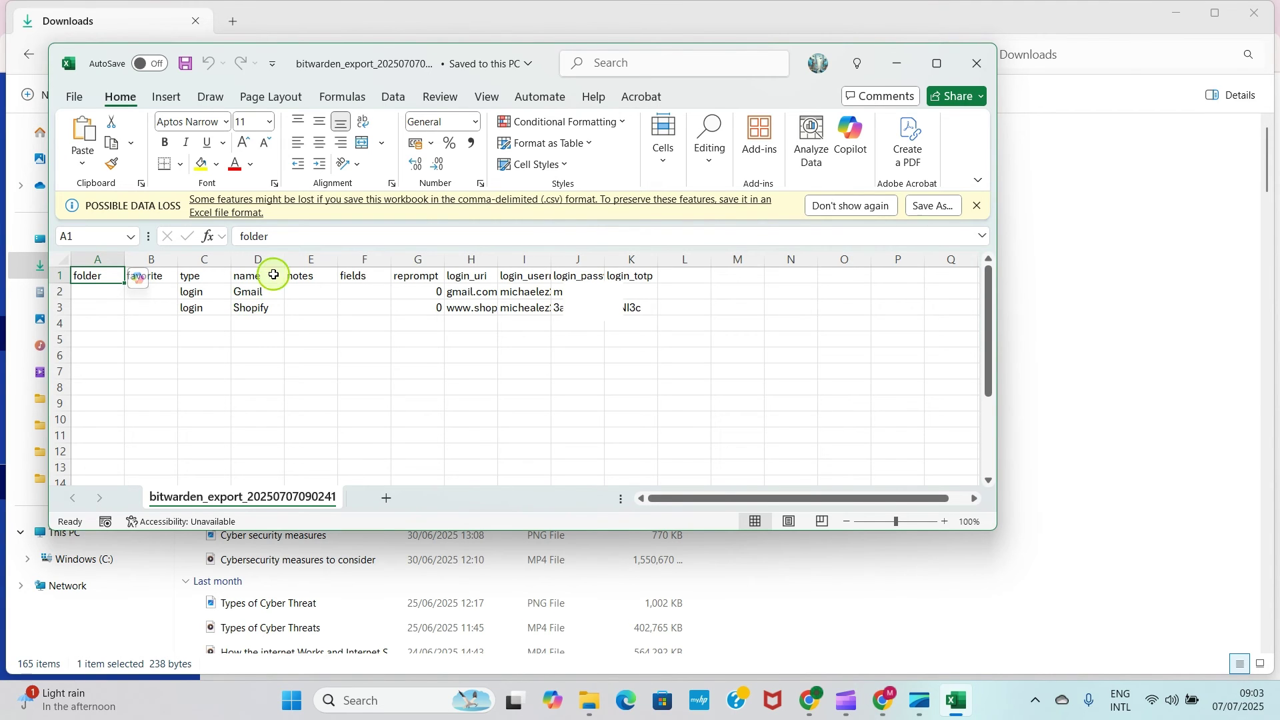
left_click(977, 54)
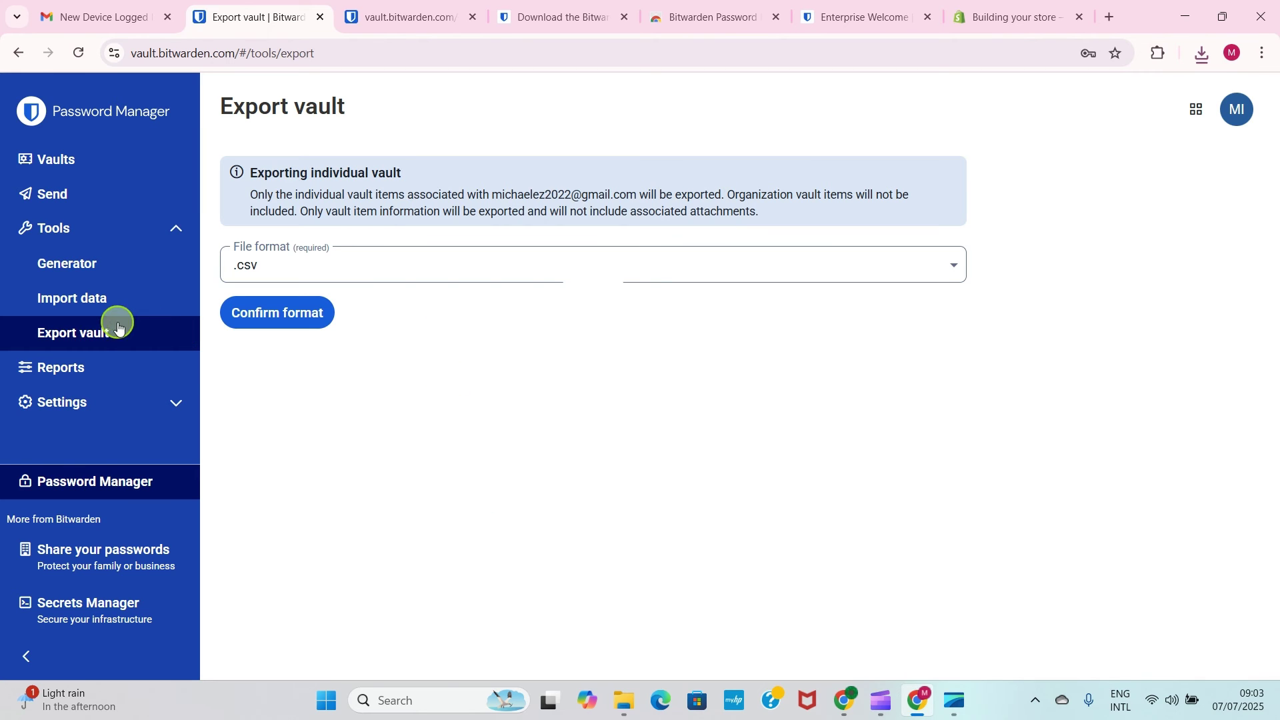
- Look at the vault Reports, then open Settings > My account and dismiss the email autofill suggestions
left_click(54, 362)
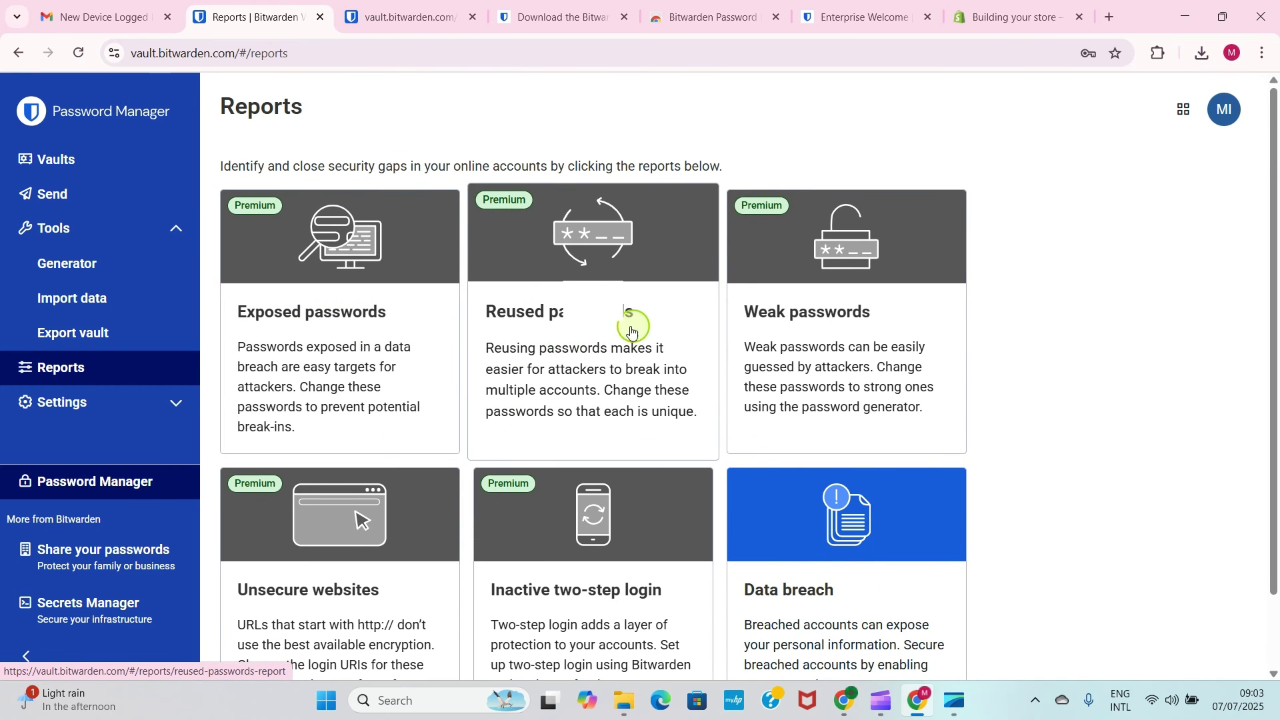
scroll(689, 472, "down", 1)
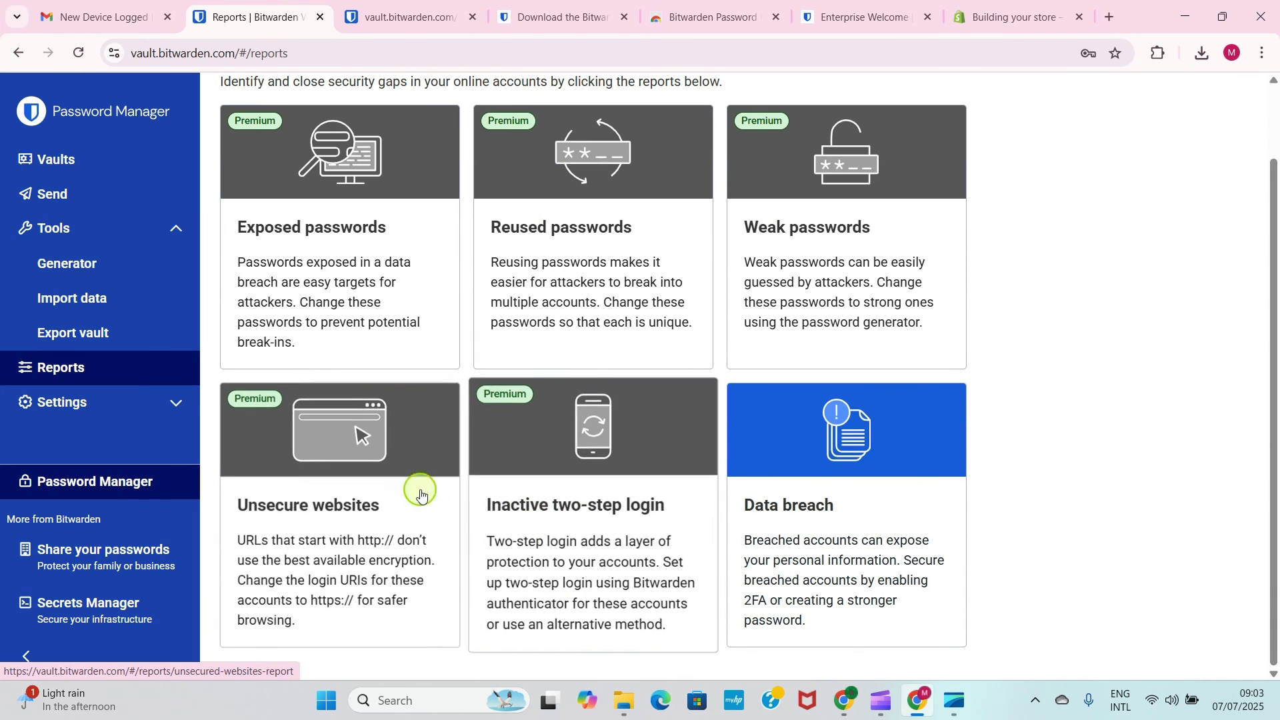
left_click(72, 416)
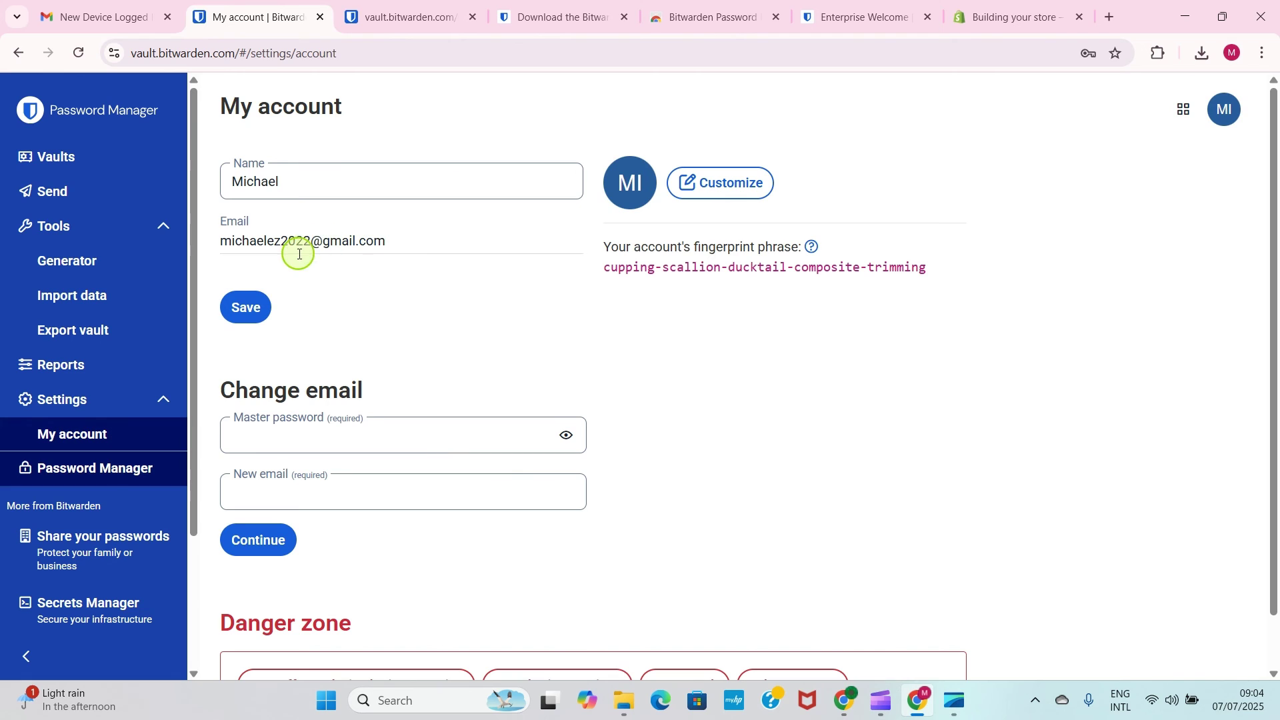
scroll(434, 354, "down", 1)
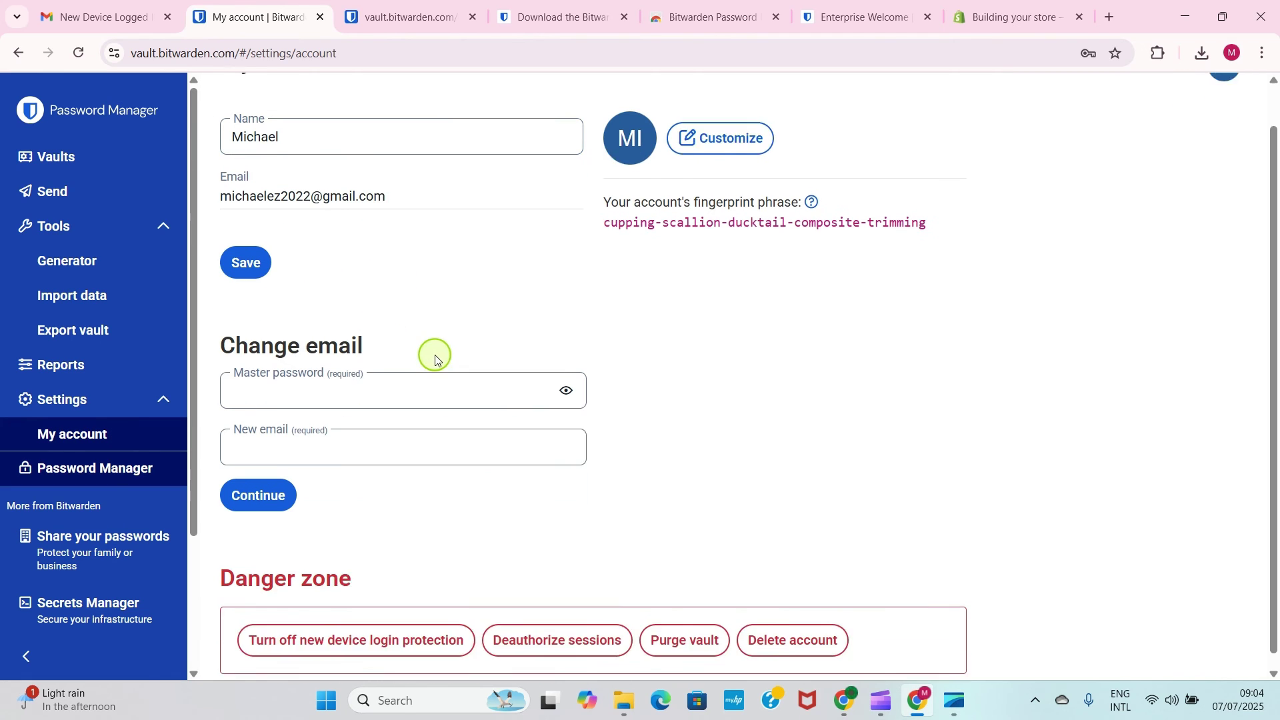
left_click(260, 261)
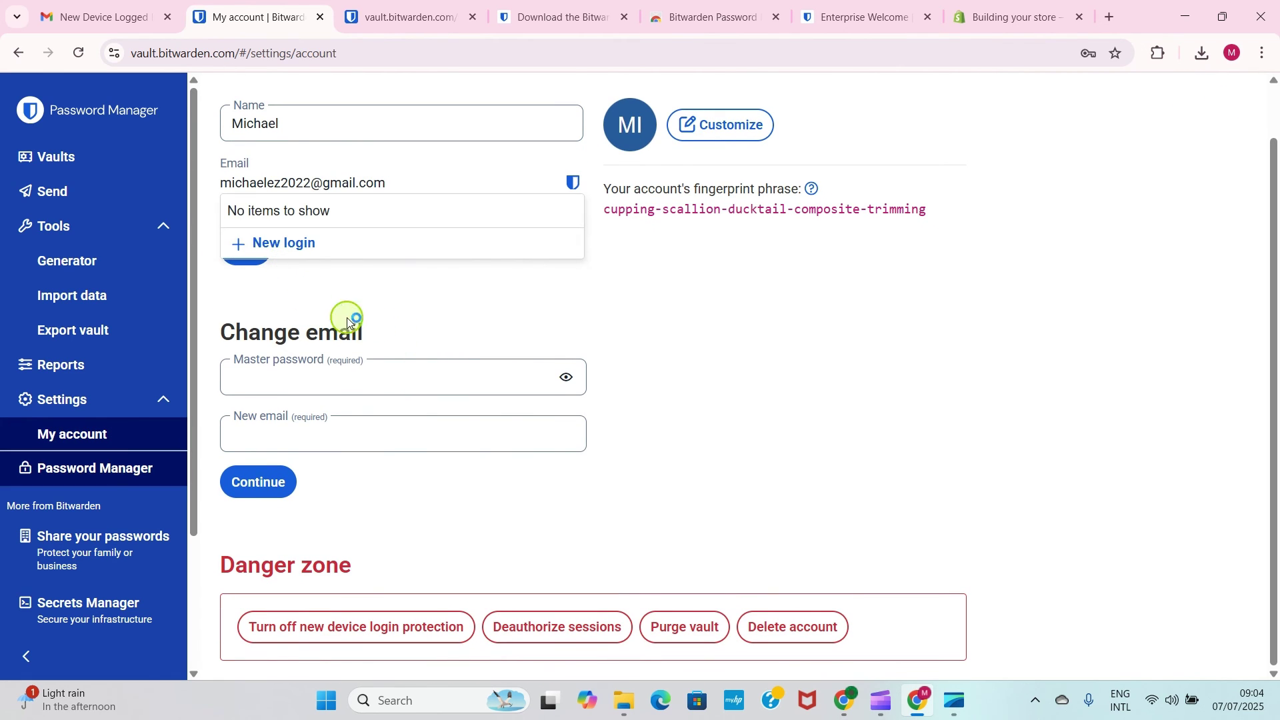
left_click(835, 361)
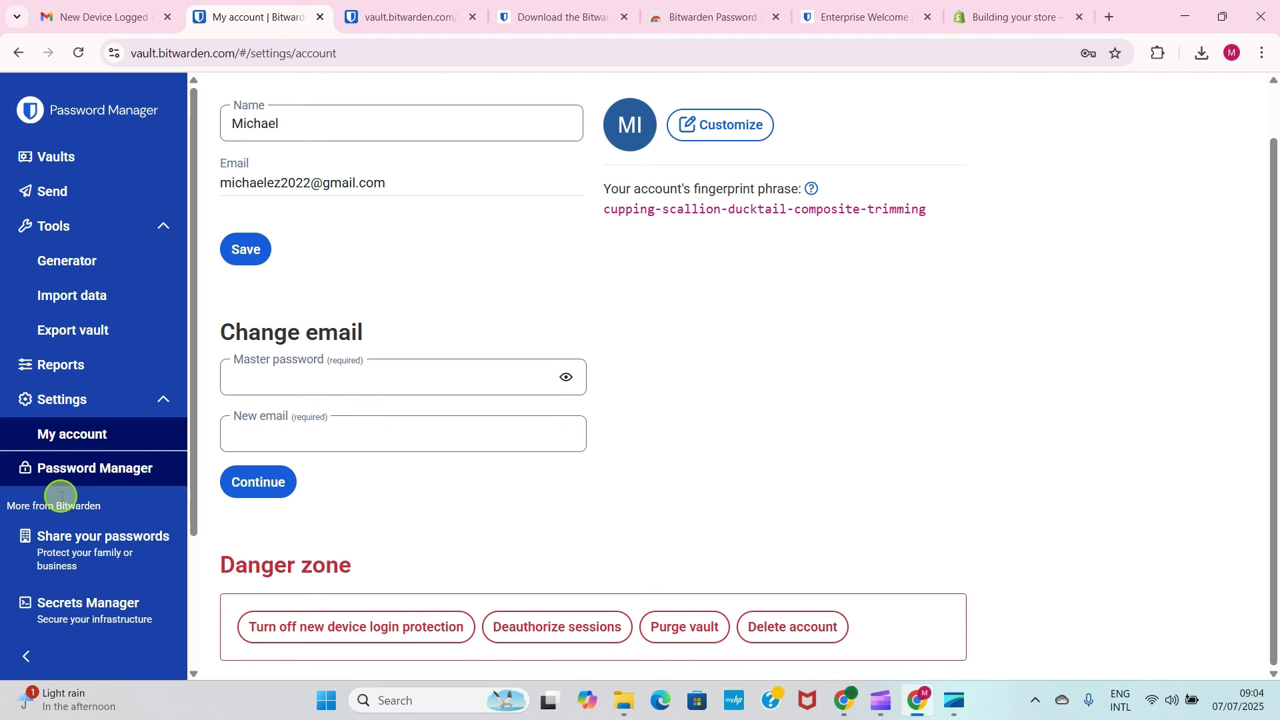
- Return to the Password Manager vault list, then view the Secrets Manager product page
left_click(75, 478)
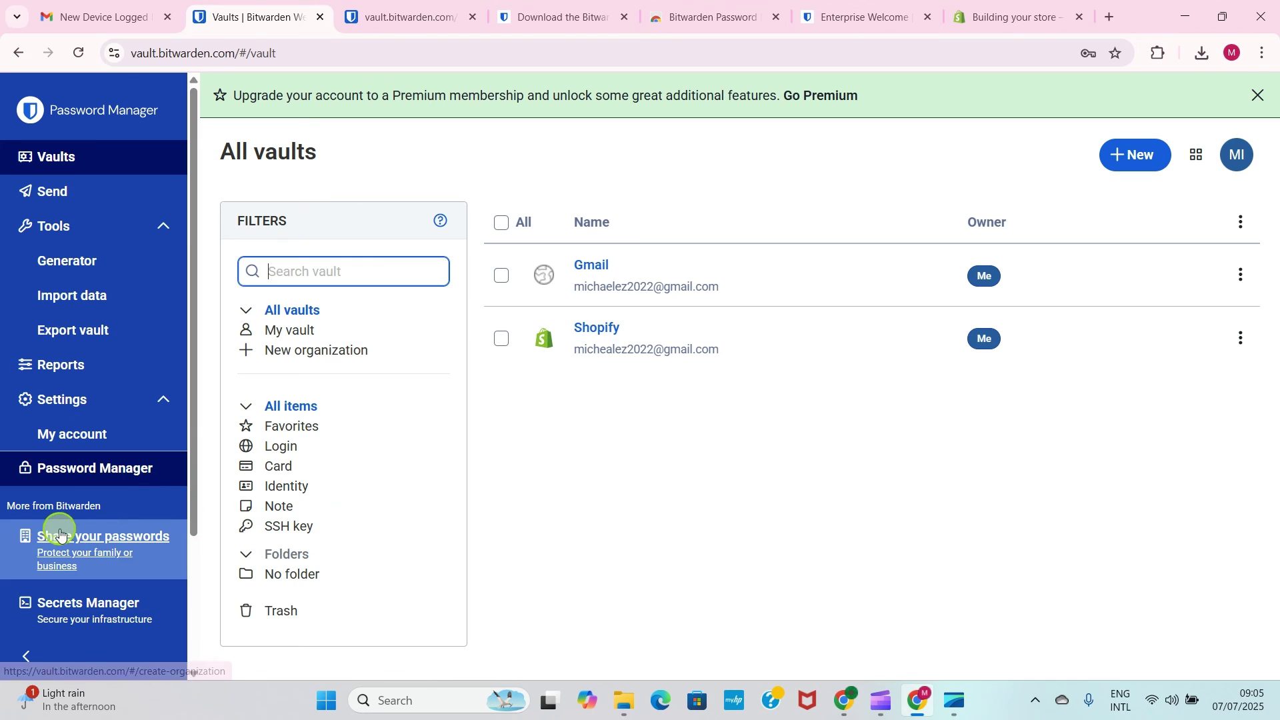
scroll(30, 527, "down", 2)
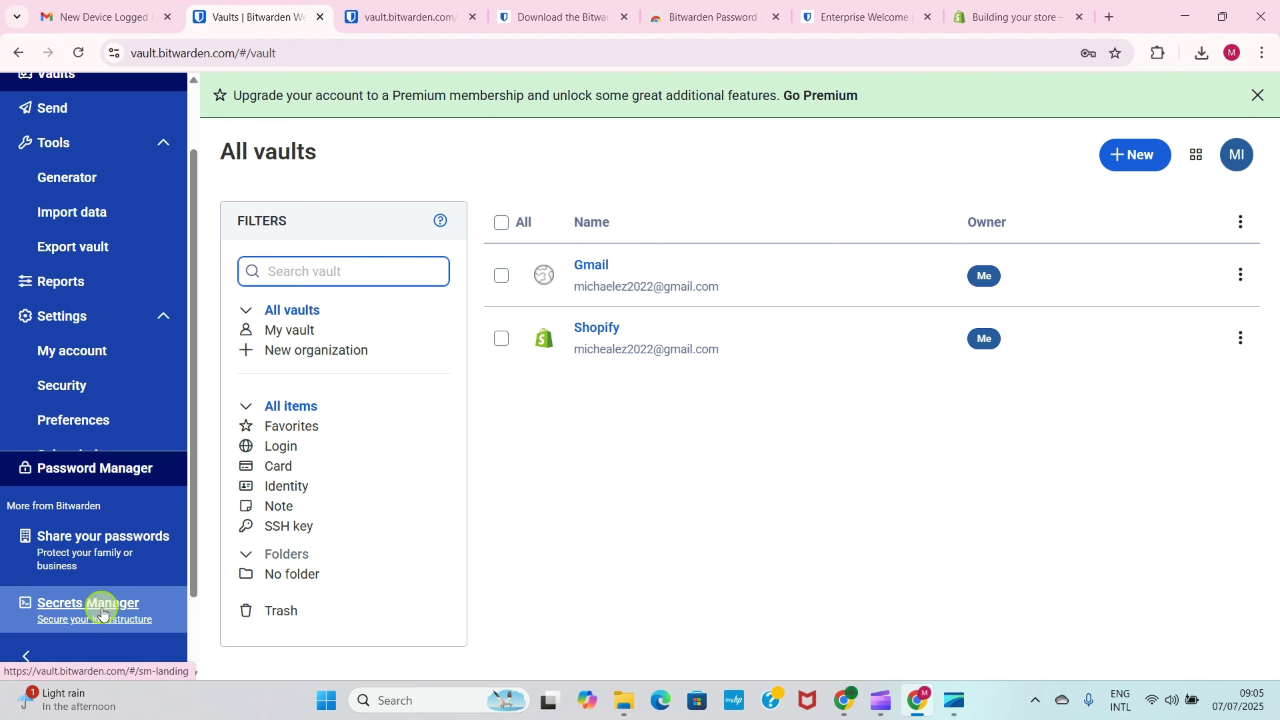
left_click(102, 613)
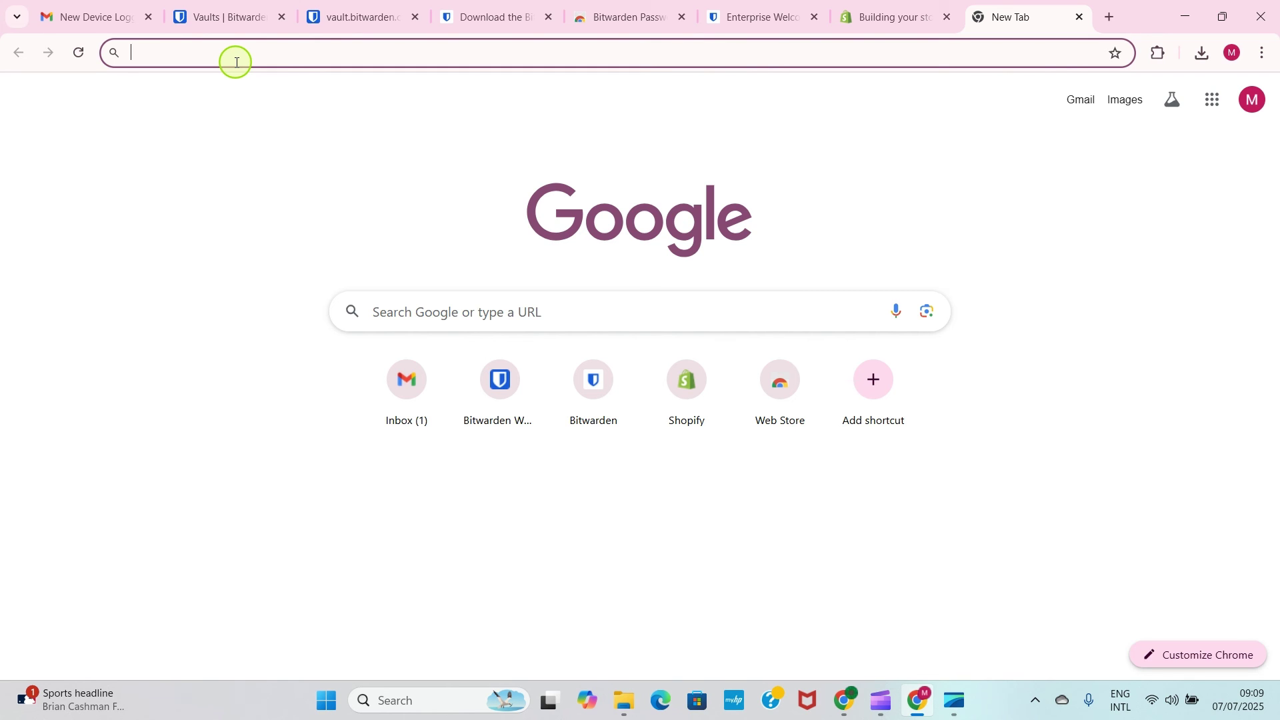
- Go to bitwarden.com Downloads and jump to the Desktop applications section
type("ww")
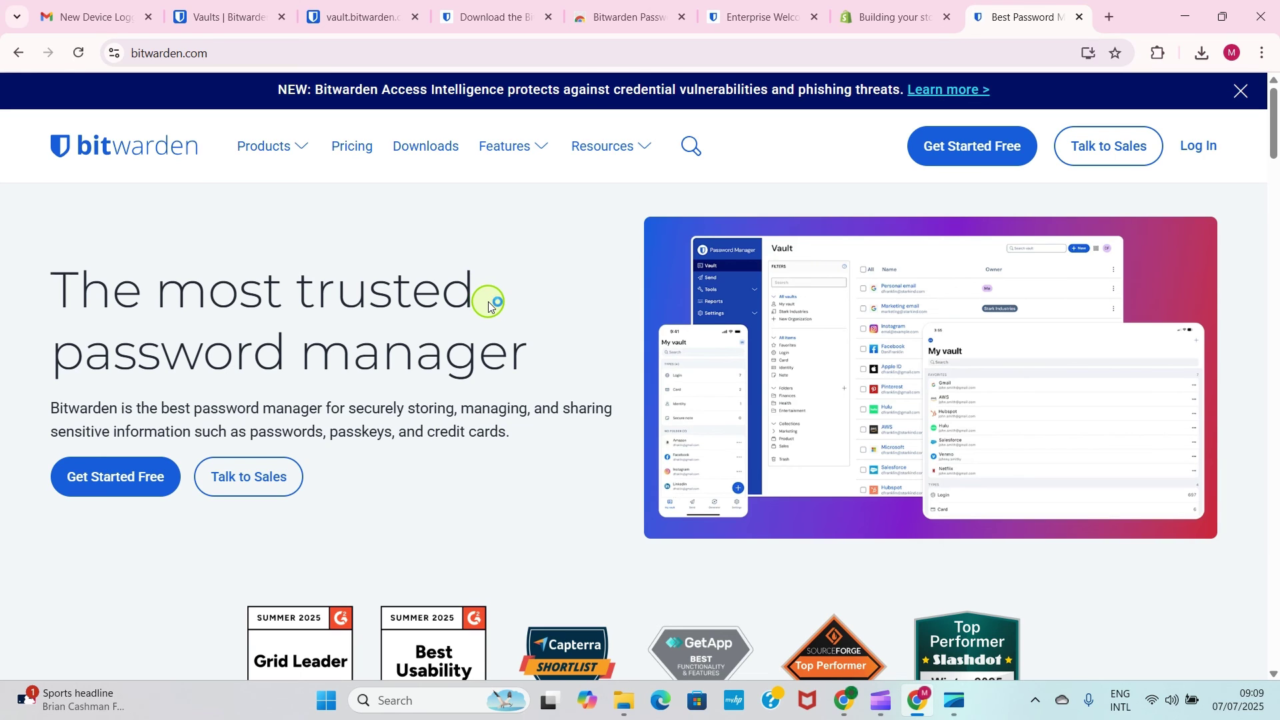
left_click(449, 163)
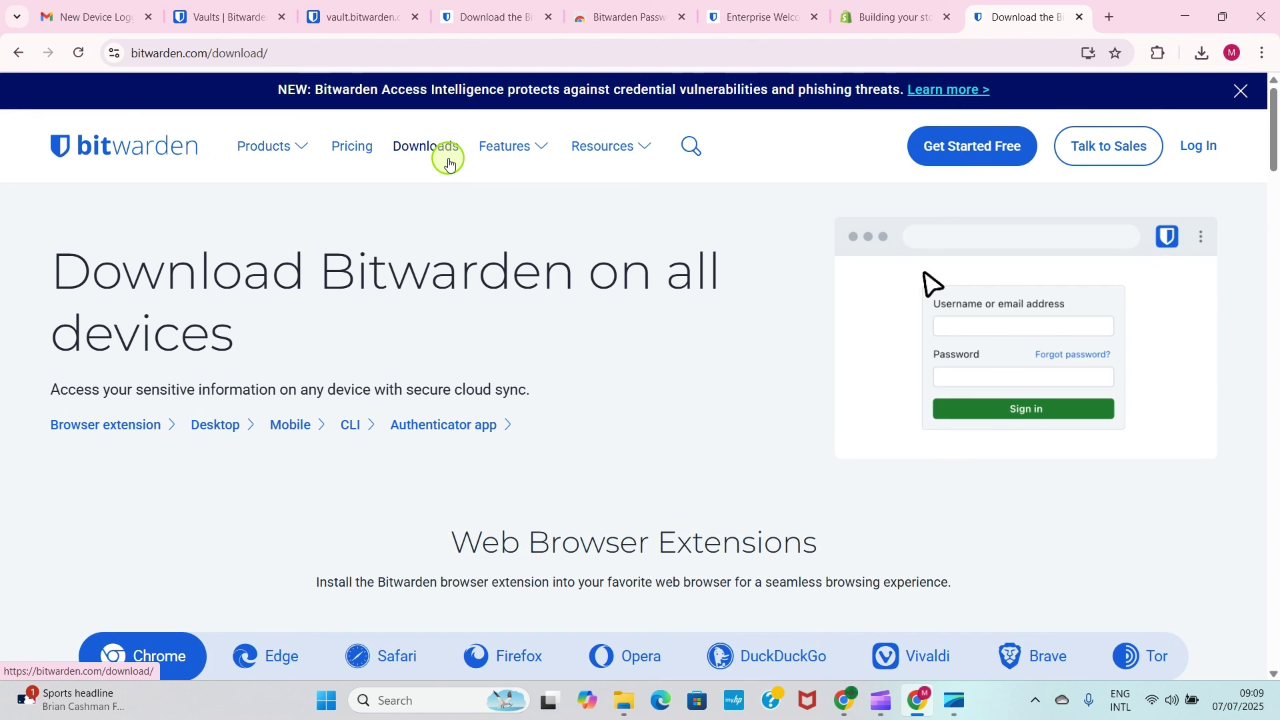
scroll(470, 307, "down", 4)
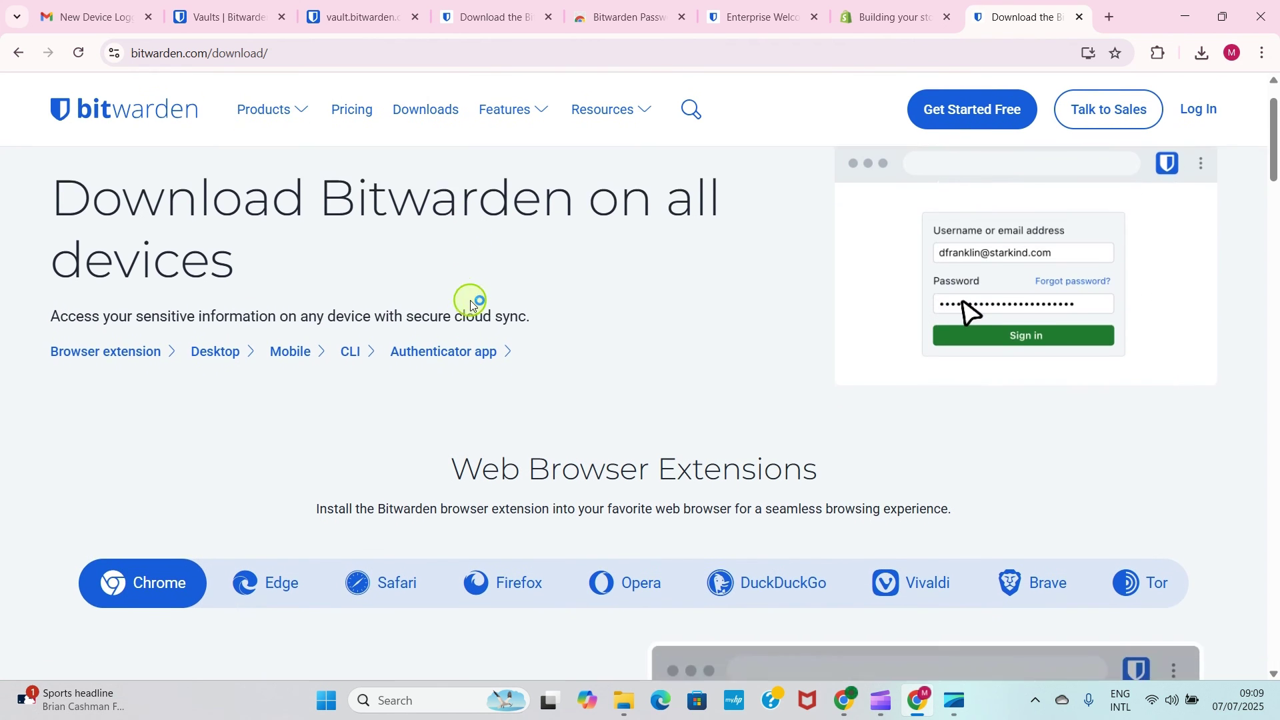
scroll(475, 308, "up", 4)
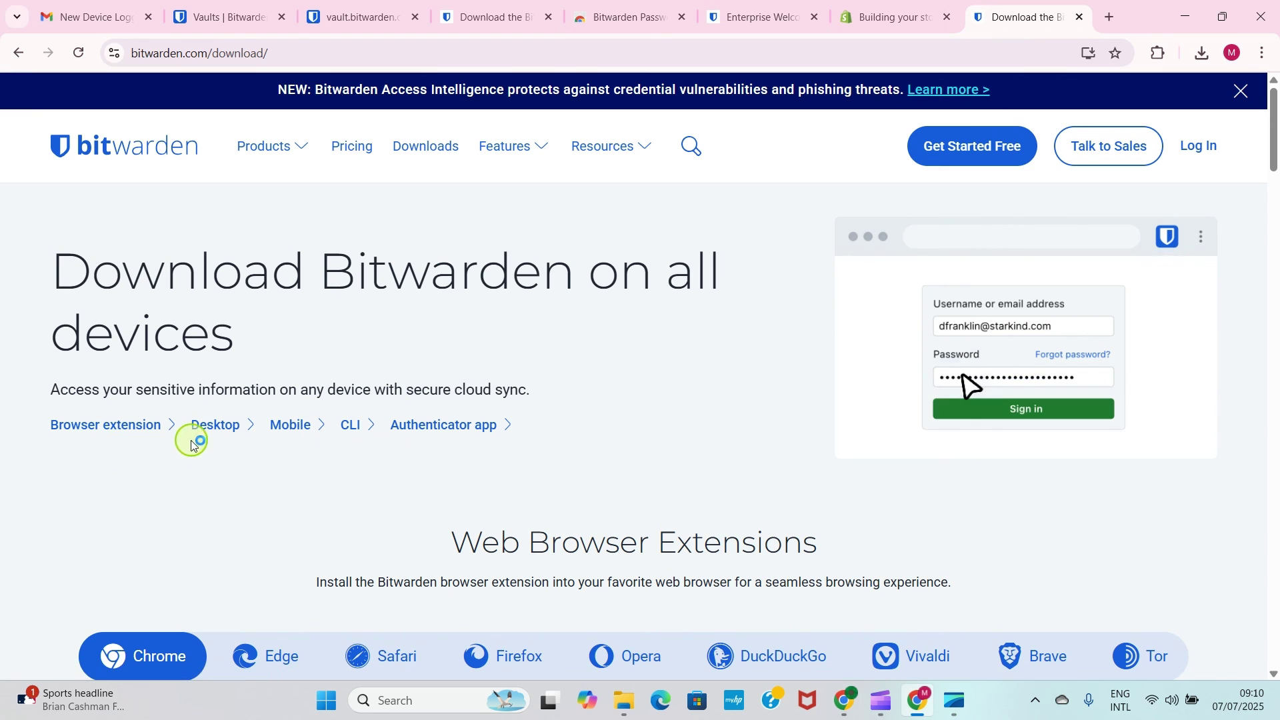
left_click(228, 433)
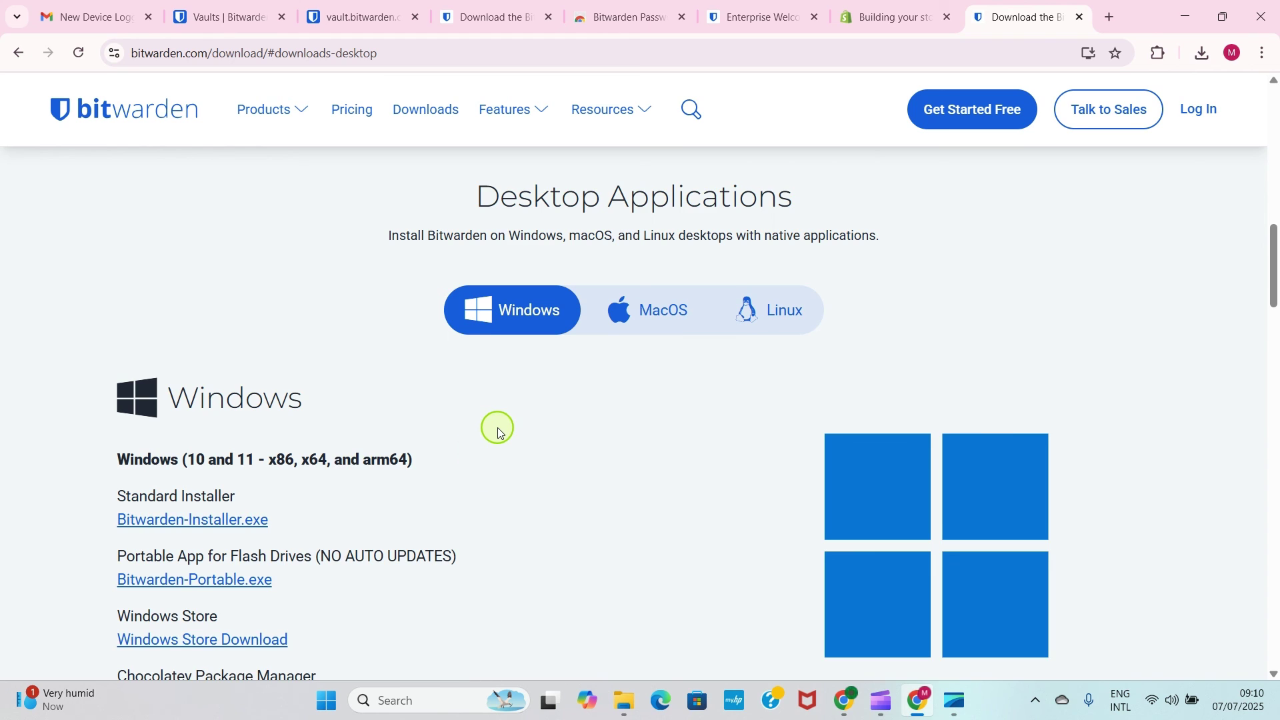
- Download the standard Windows installer Bitwarden-Installer-2025.6.1.exe and minimize Chrome
scroll(498, 433, "down", 1)
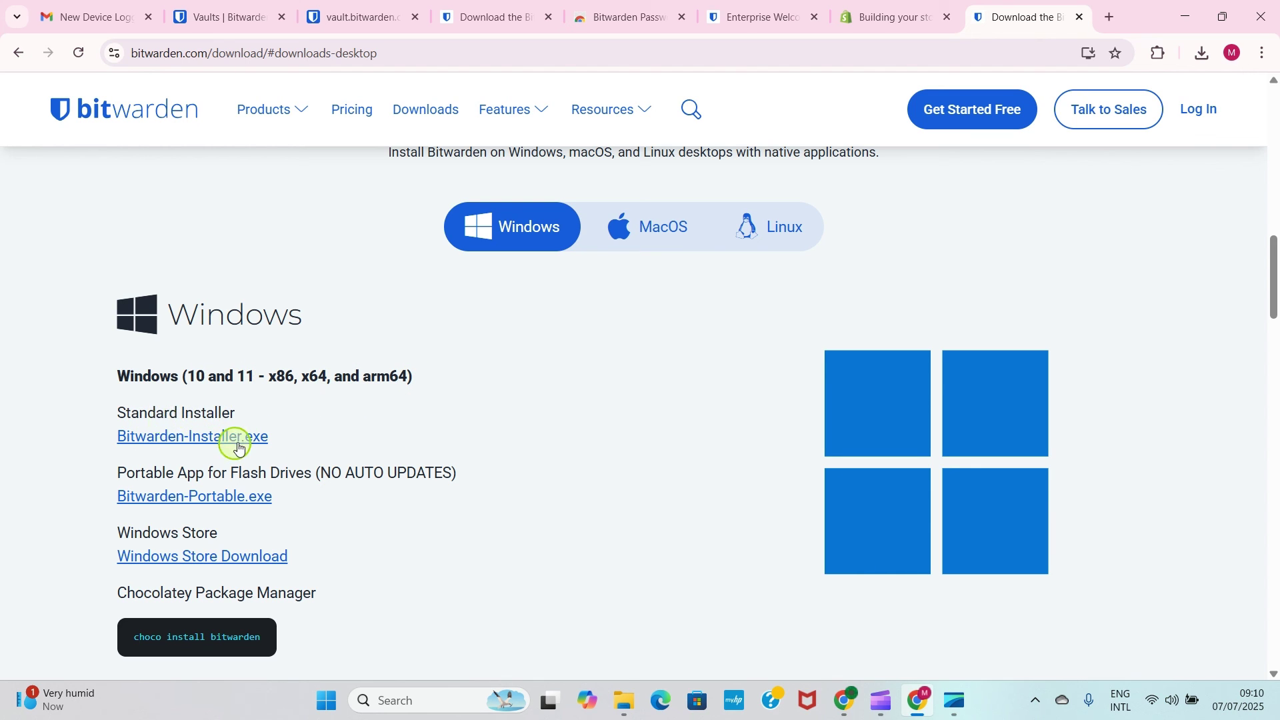
left_click(134, 442)
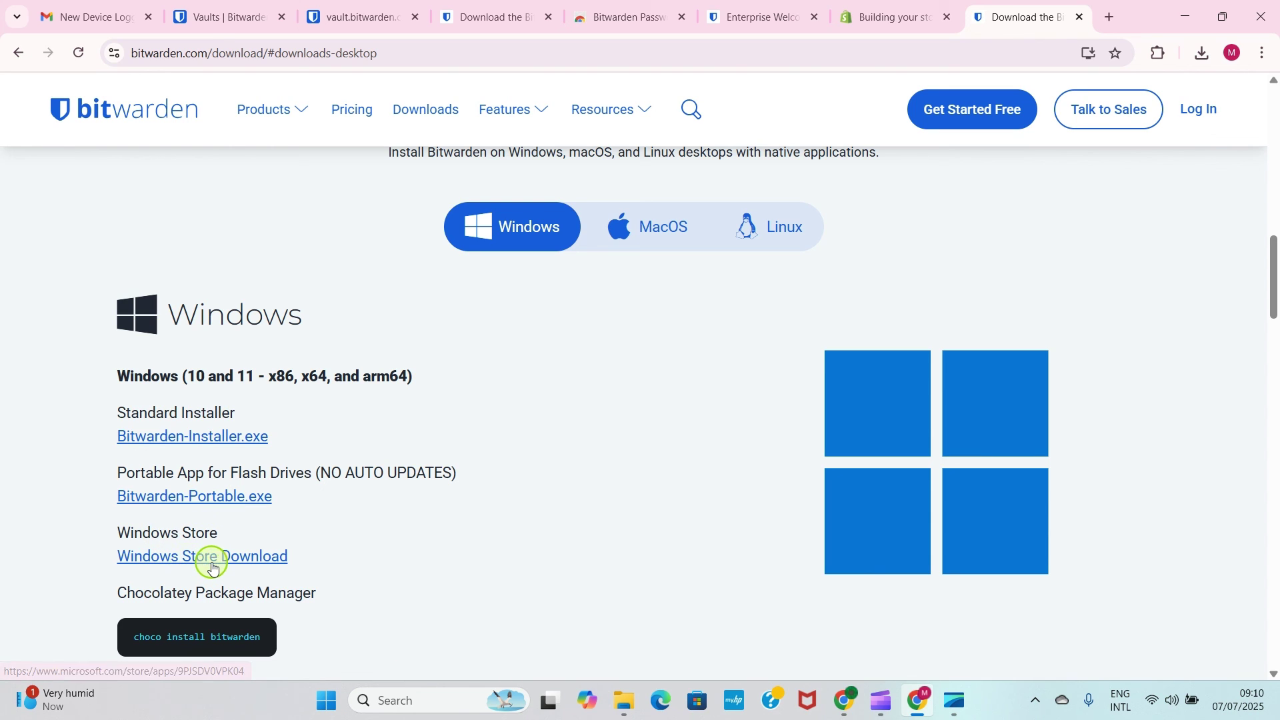
left_click(155, 556)
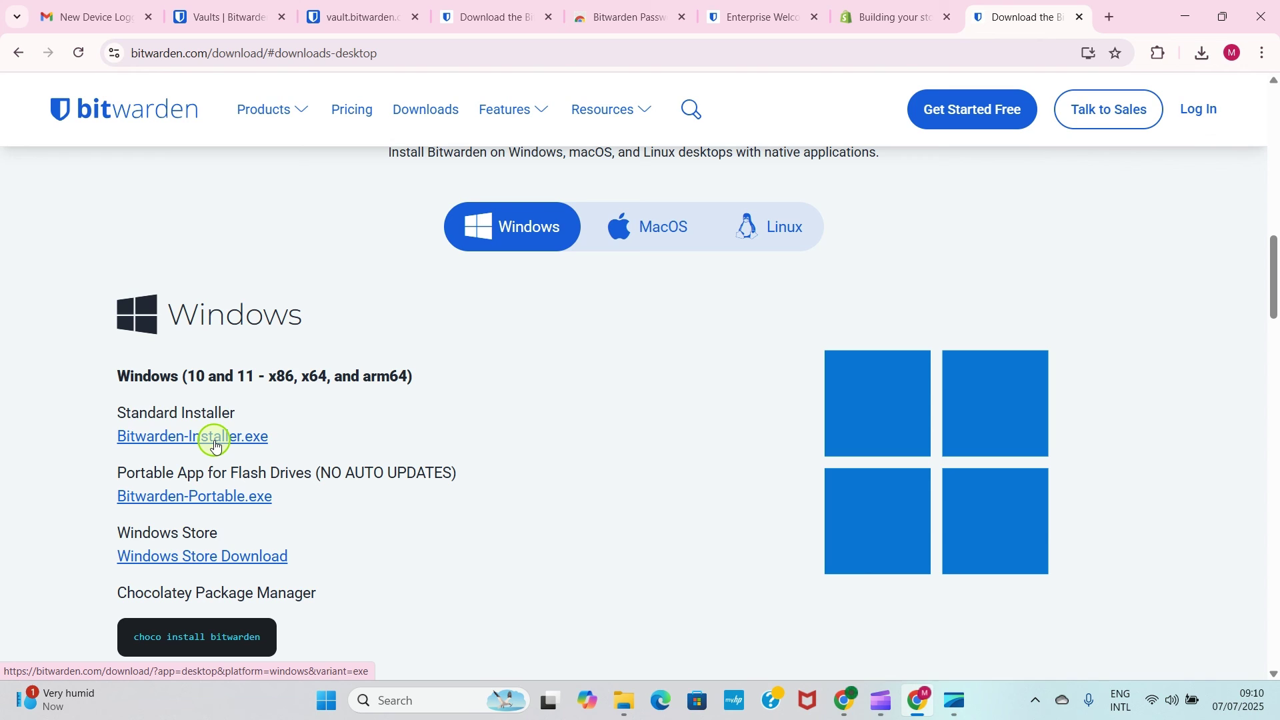
left_click(213, 439)
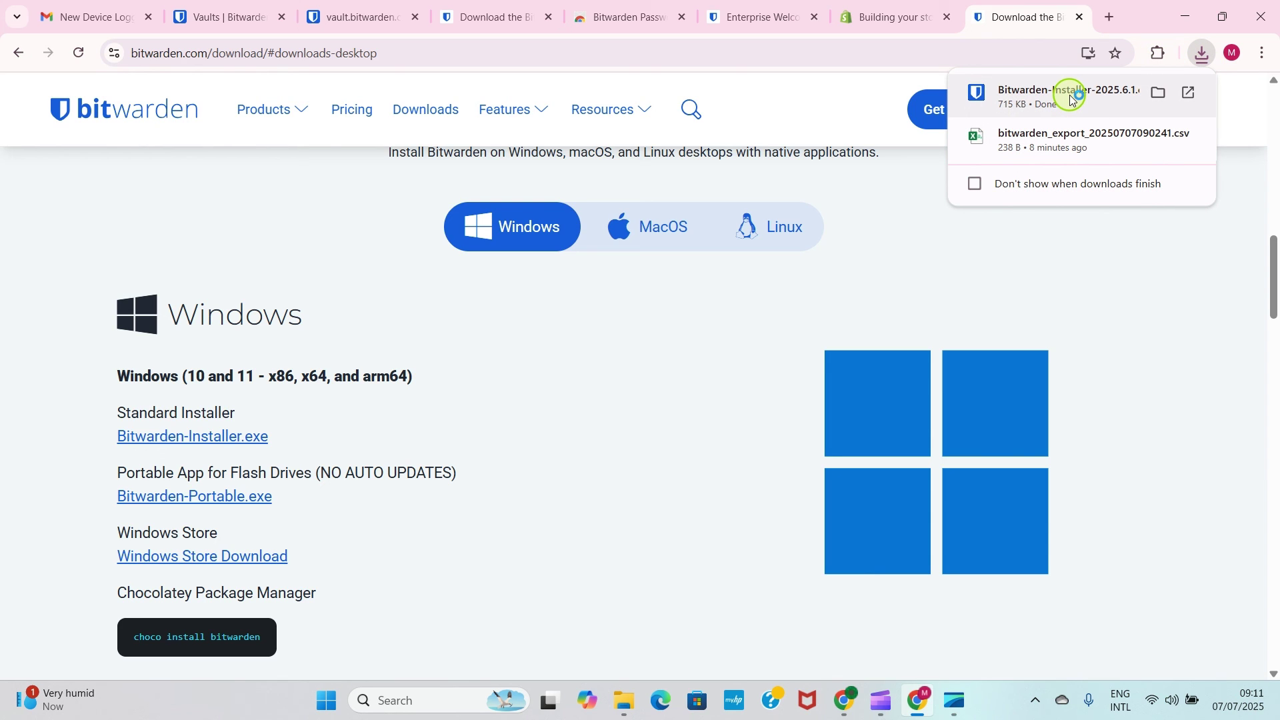
left_click(1186, 17)
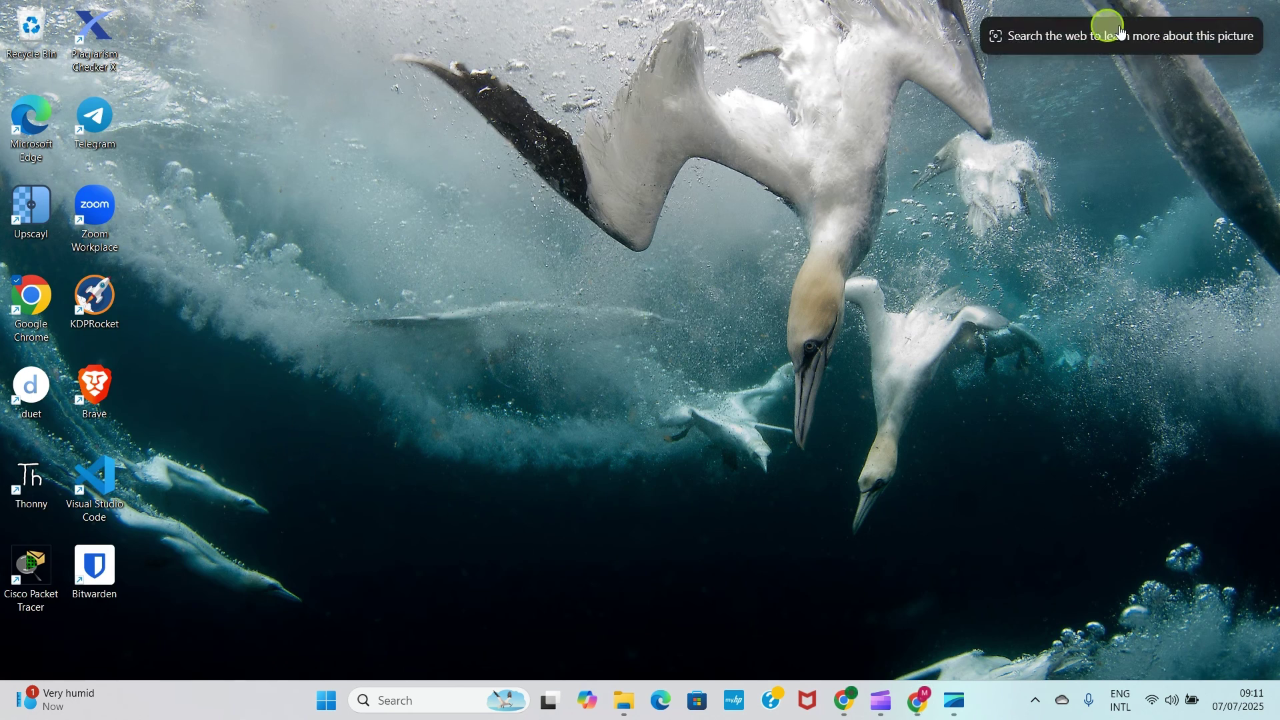
- Run Bitwarden-Installer-2025.6.1 from Downloads, install only for the current user, and launch the app
left_click(611, 708)
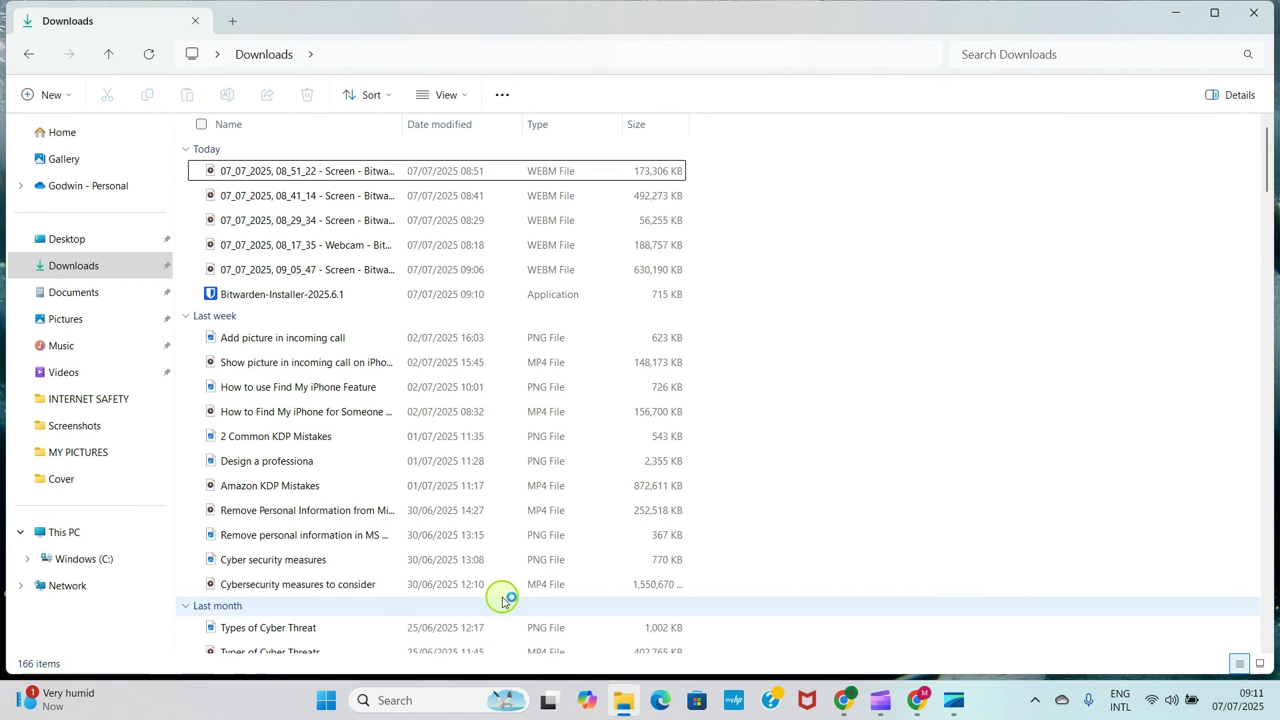
left_click(151, 58)
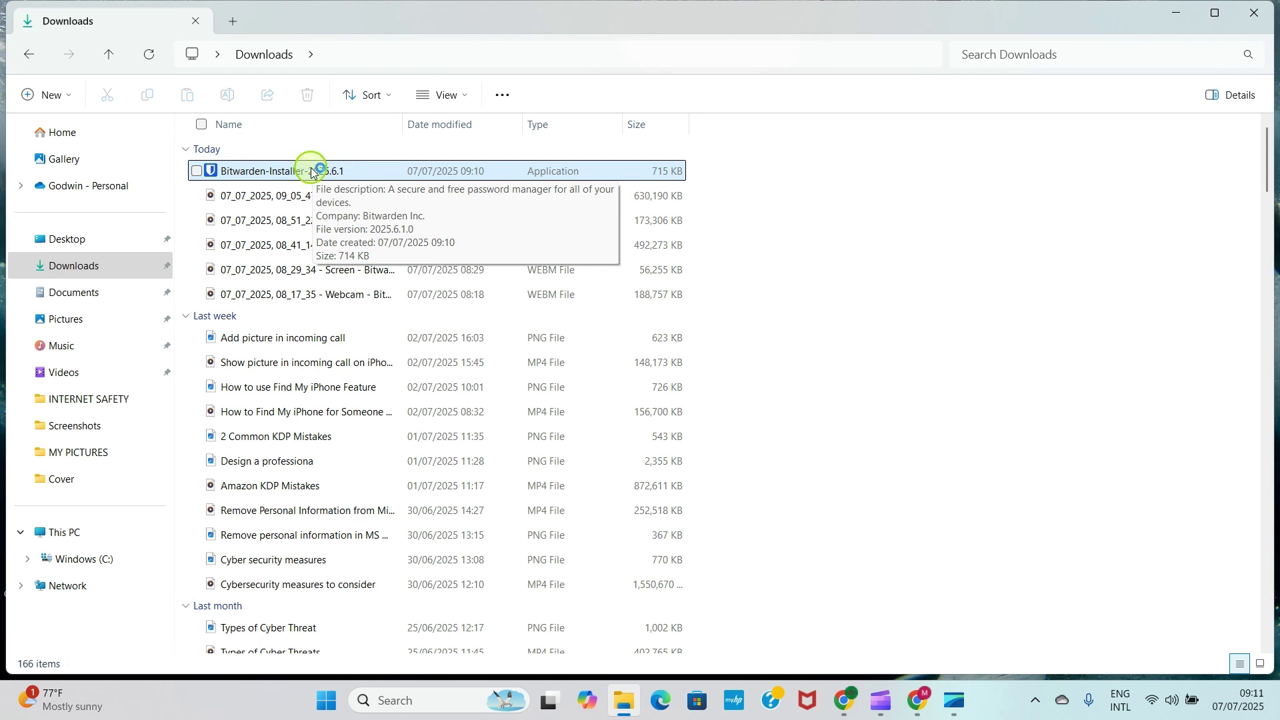
double_click(278, 171)
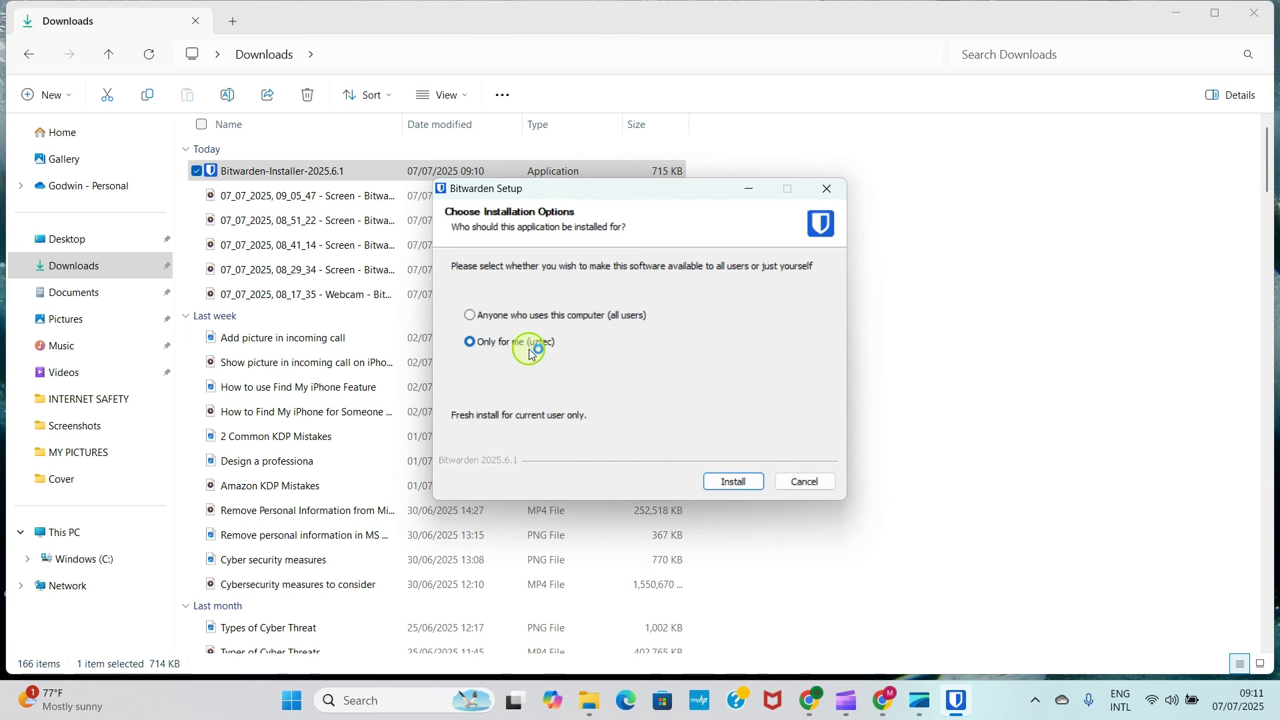
left_click(734, 482)
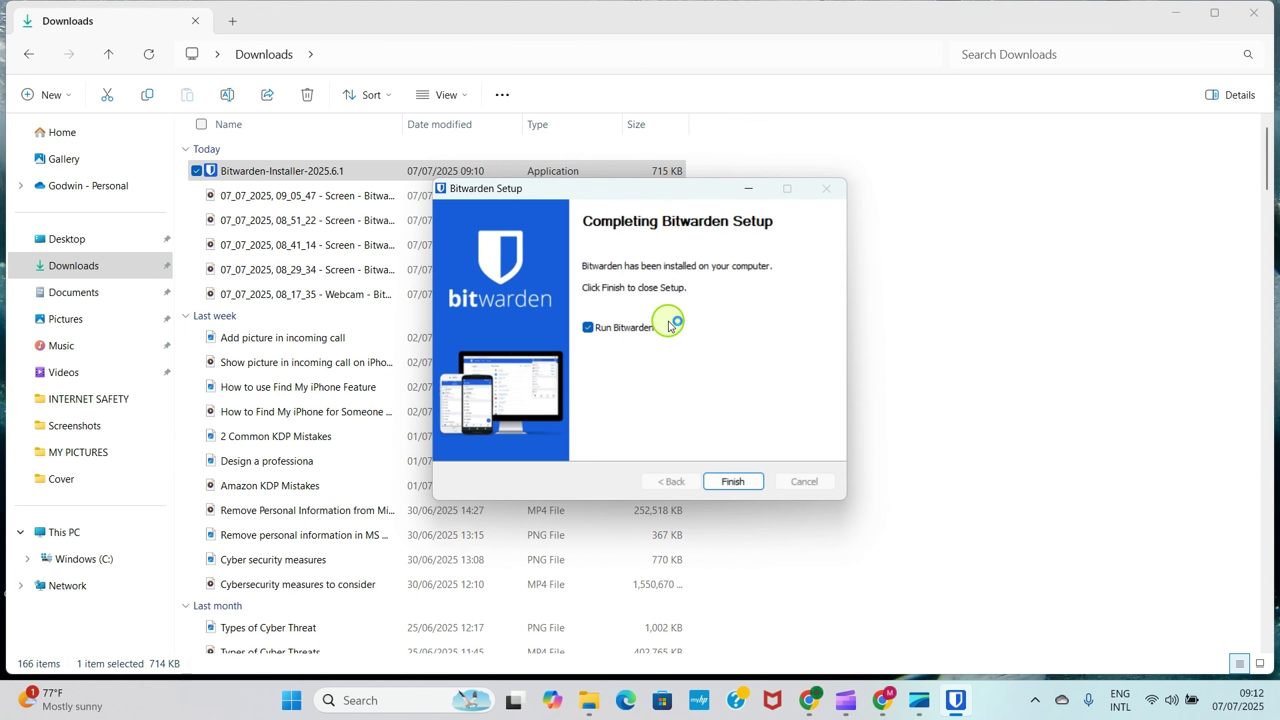
left_click(730, 481)
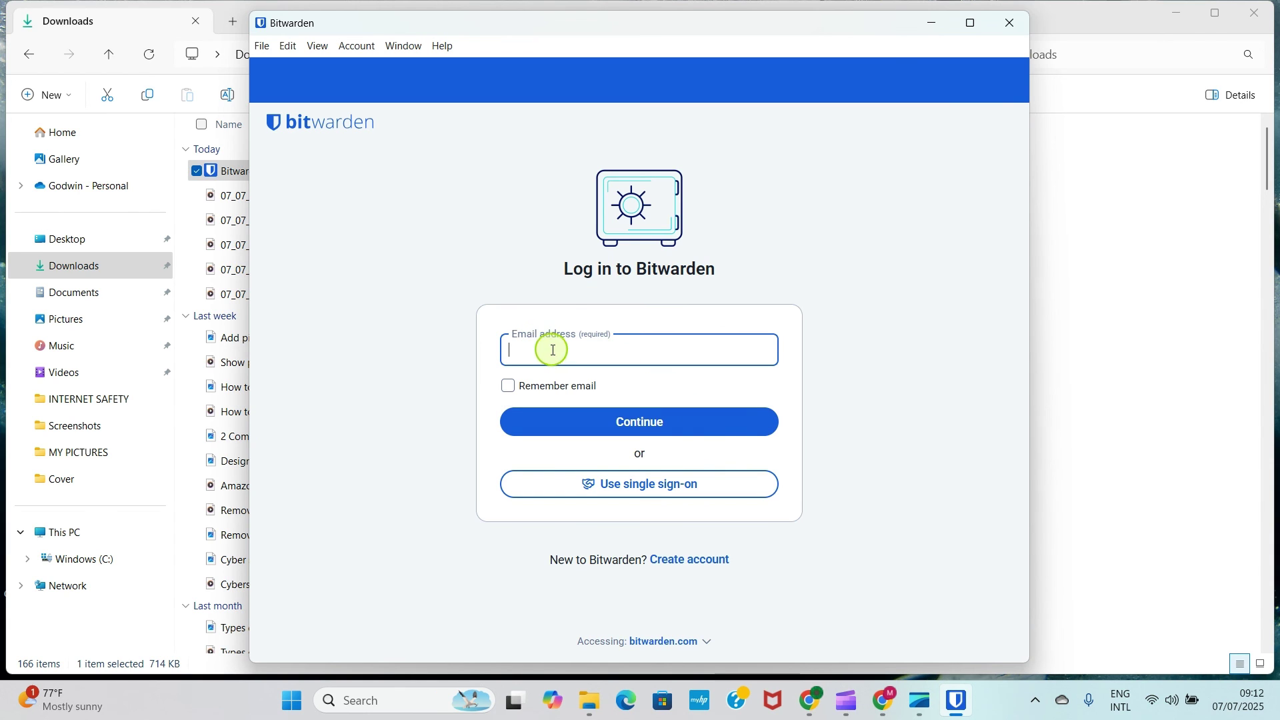